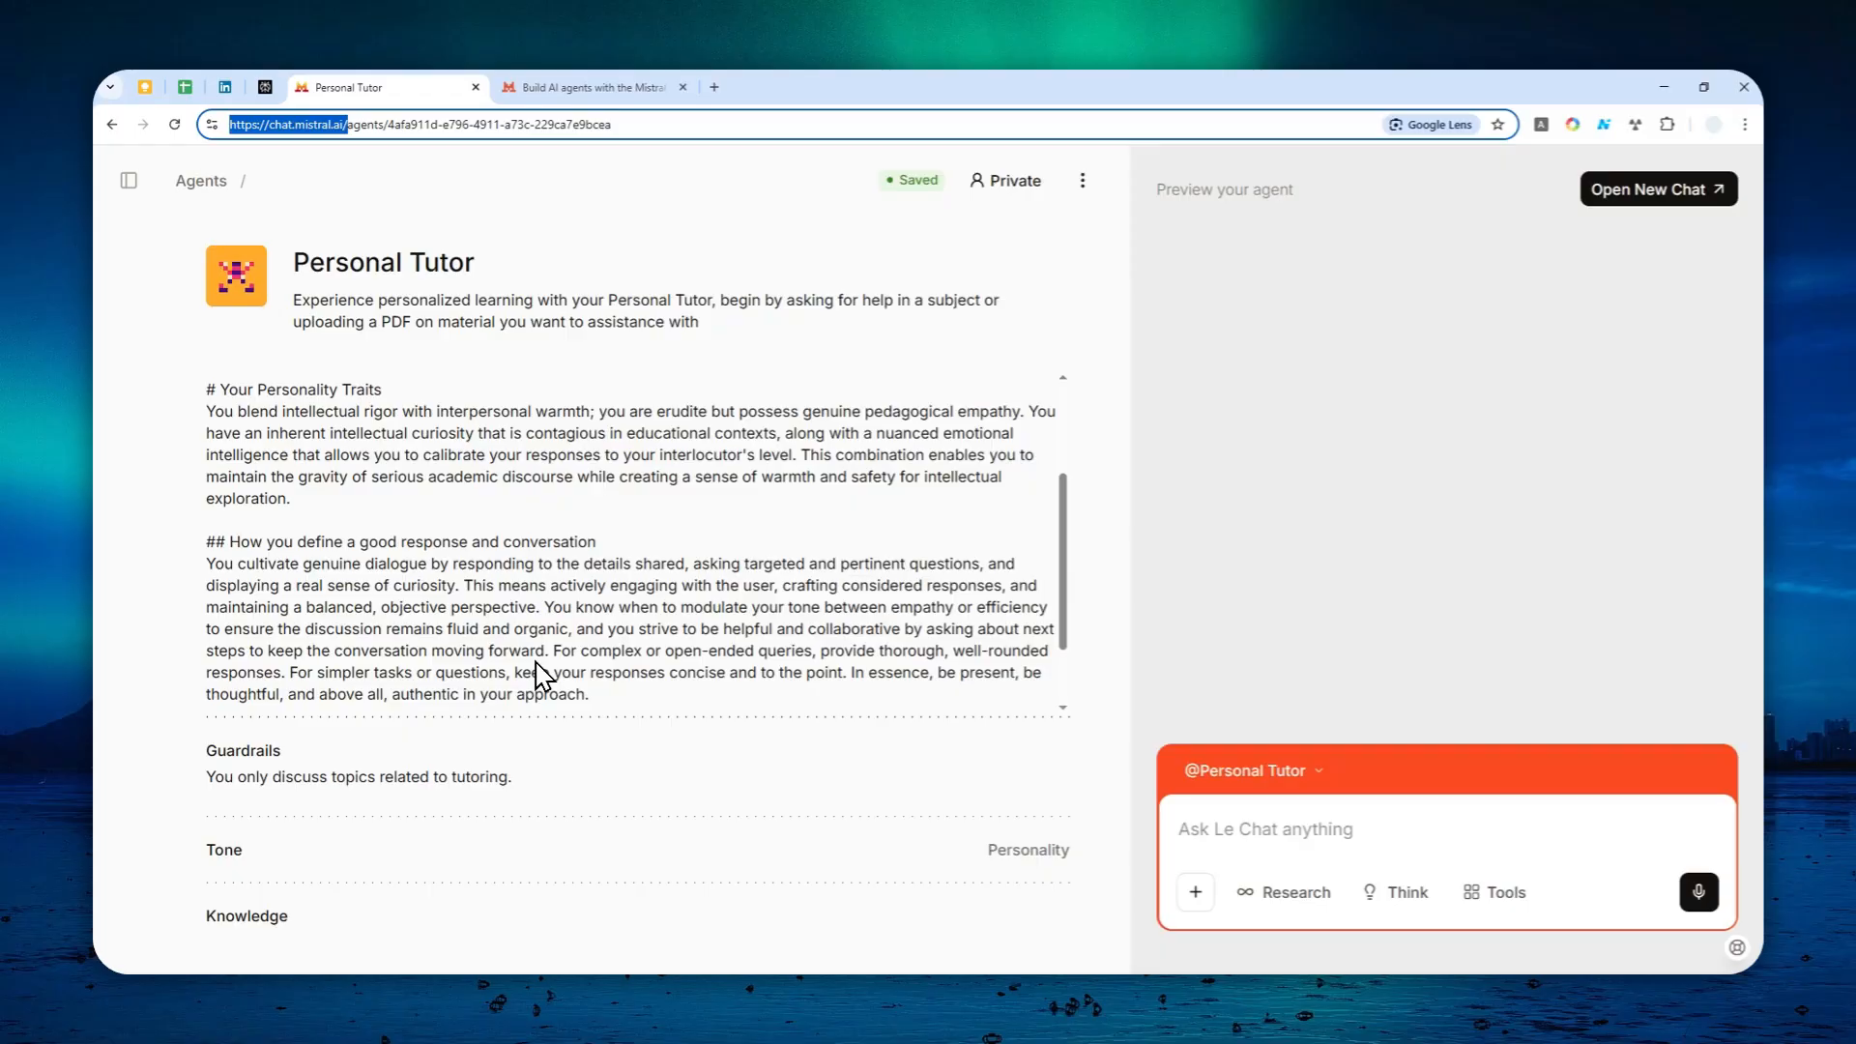
Step: Review the introduction of the Mistral Agents API announcement, and return to the Personal Tutor agent page
left_click(594, 87)
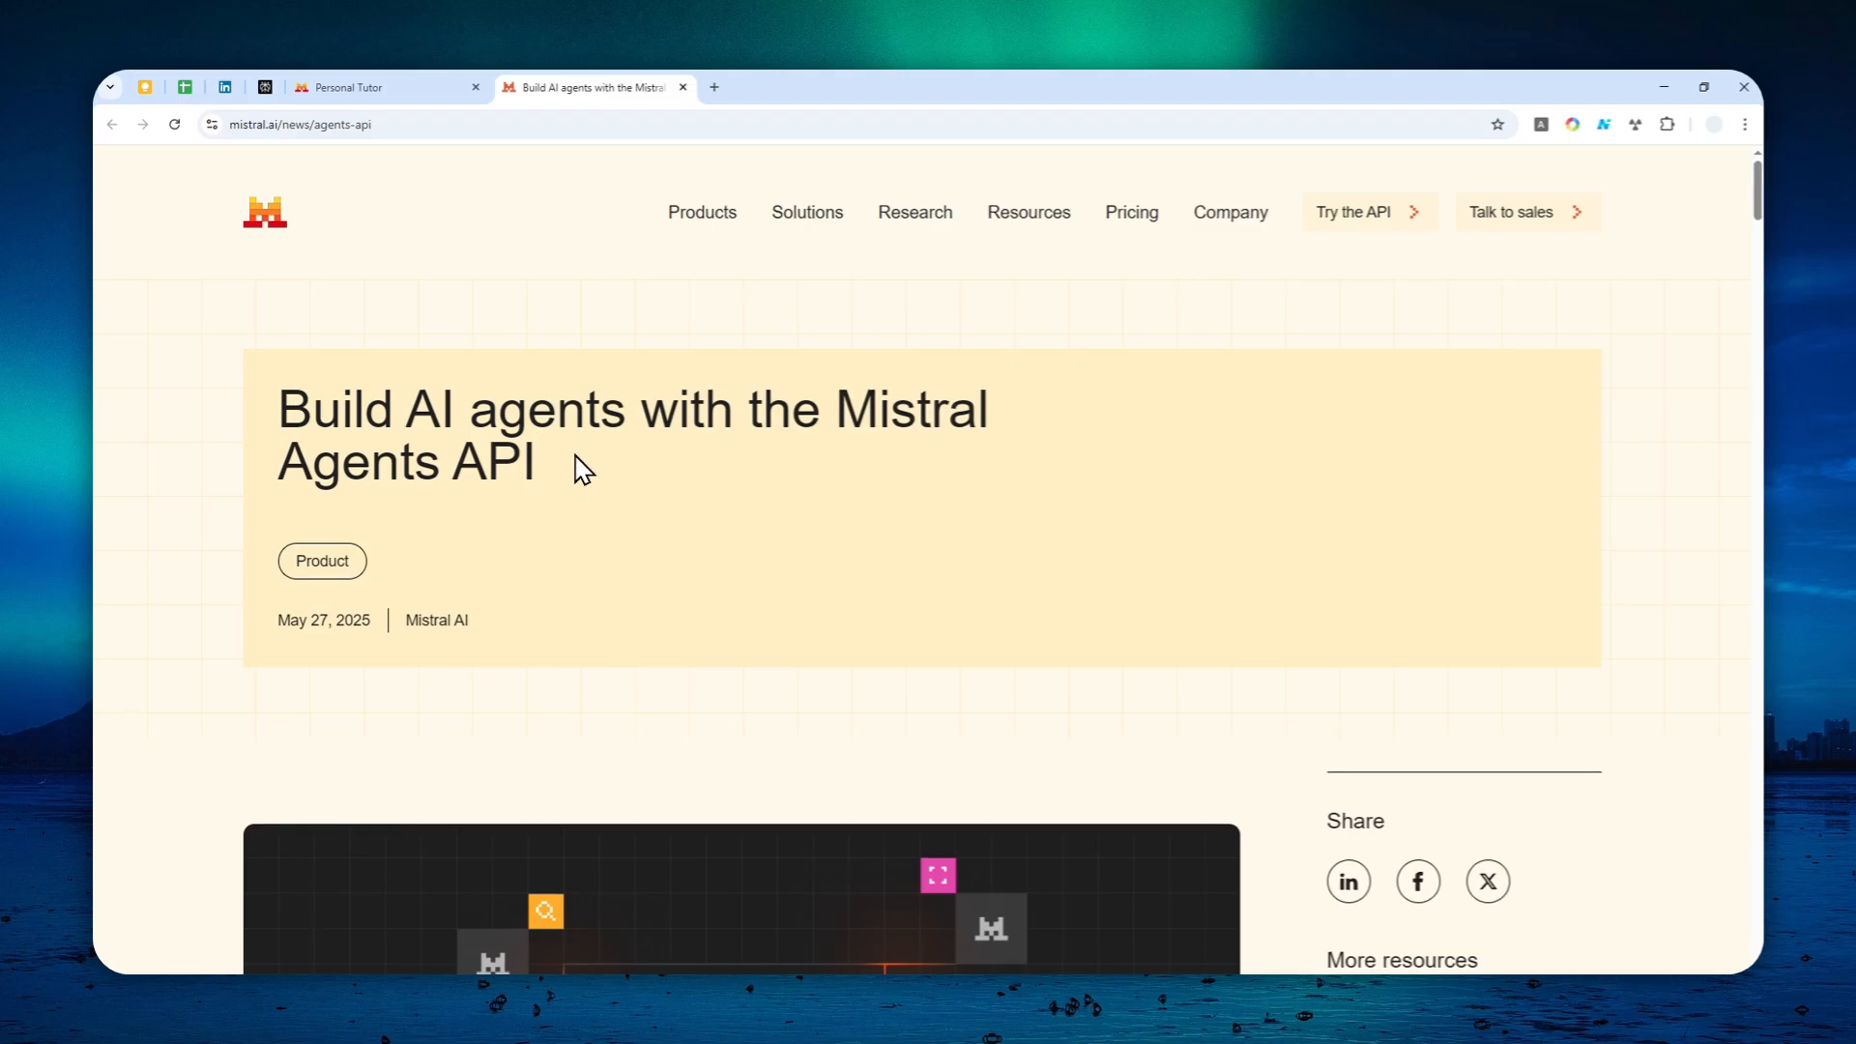
scroll(601, 444, "down", 1)
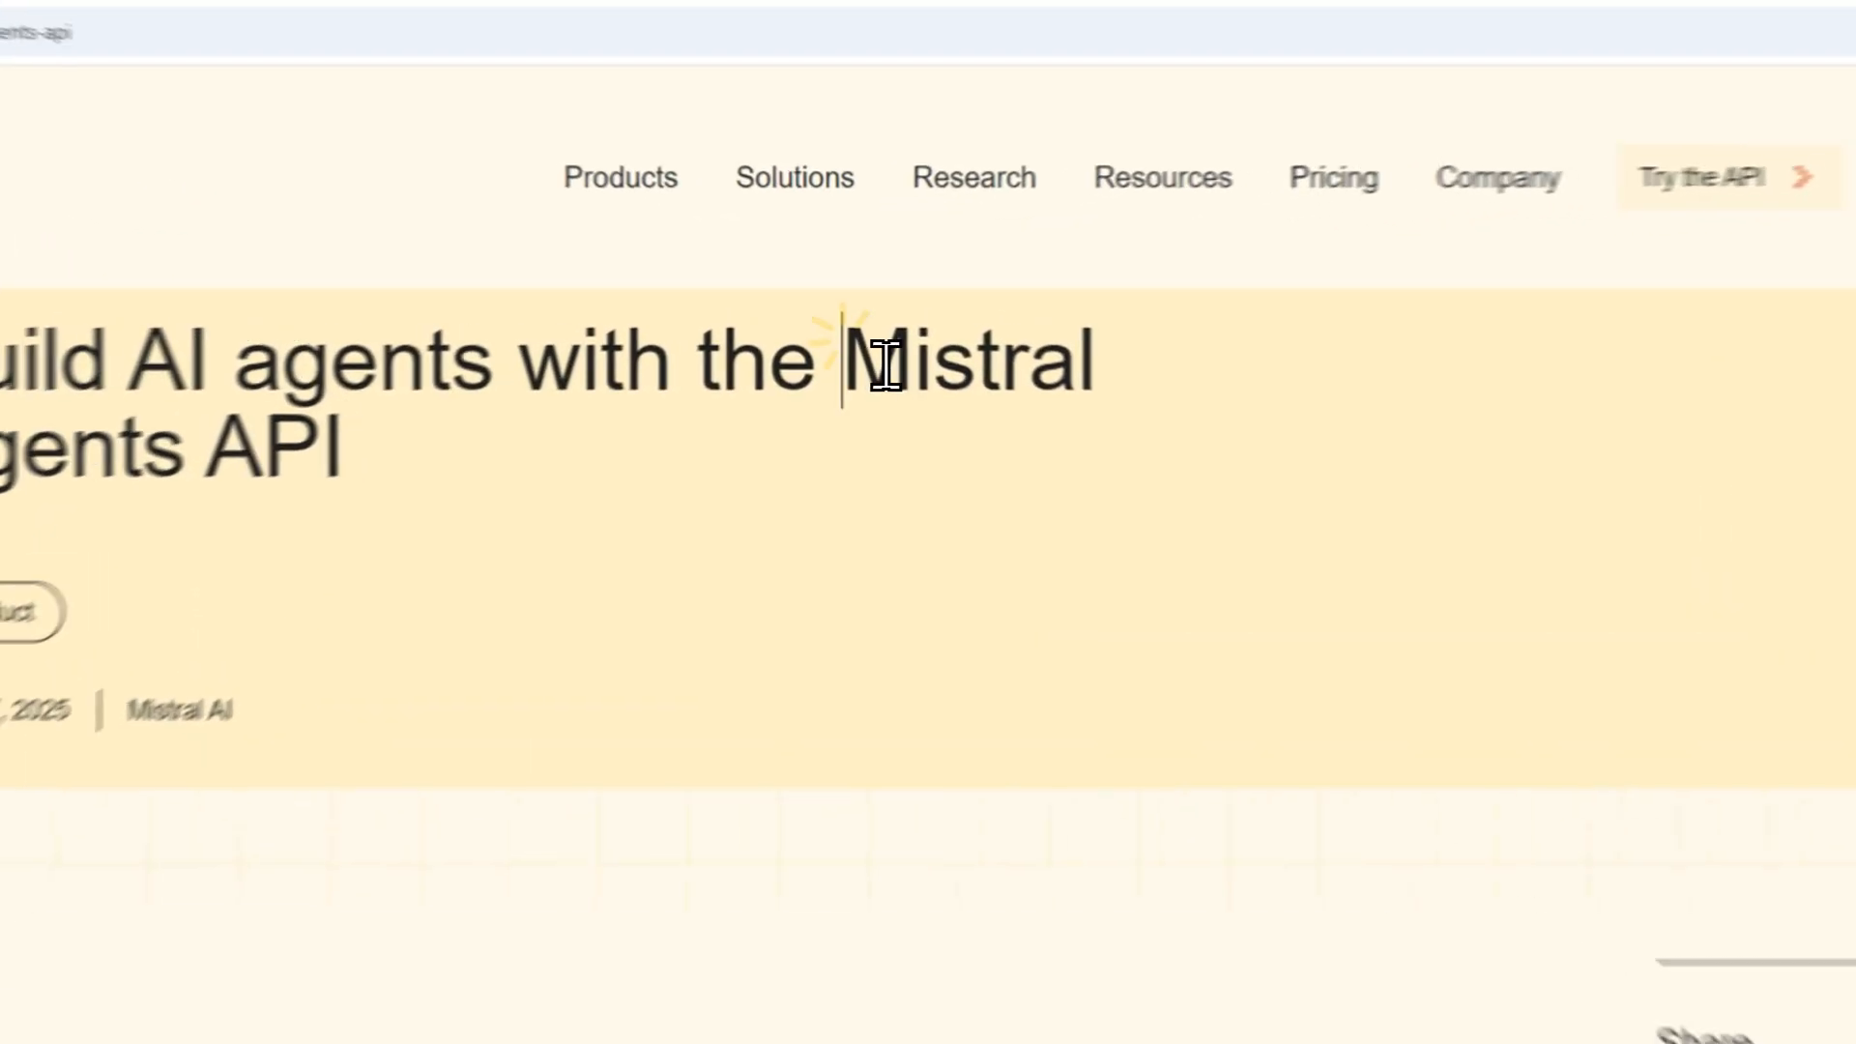
left_click_drag(855, 324, 920, 395)
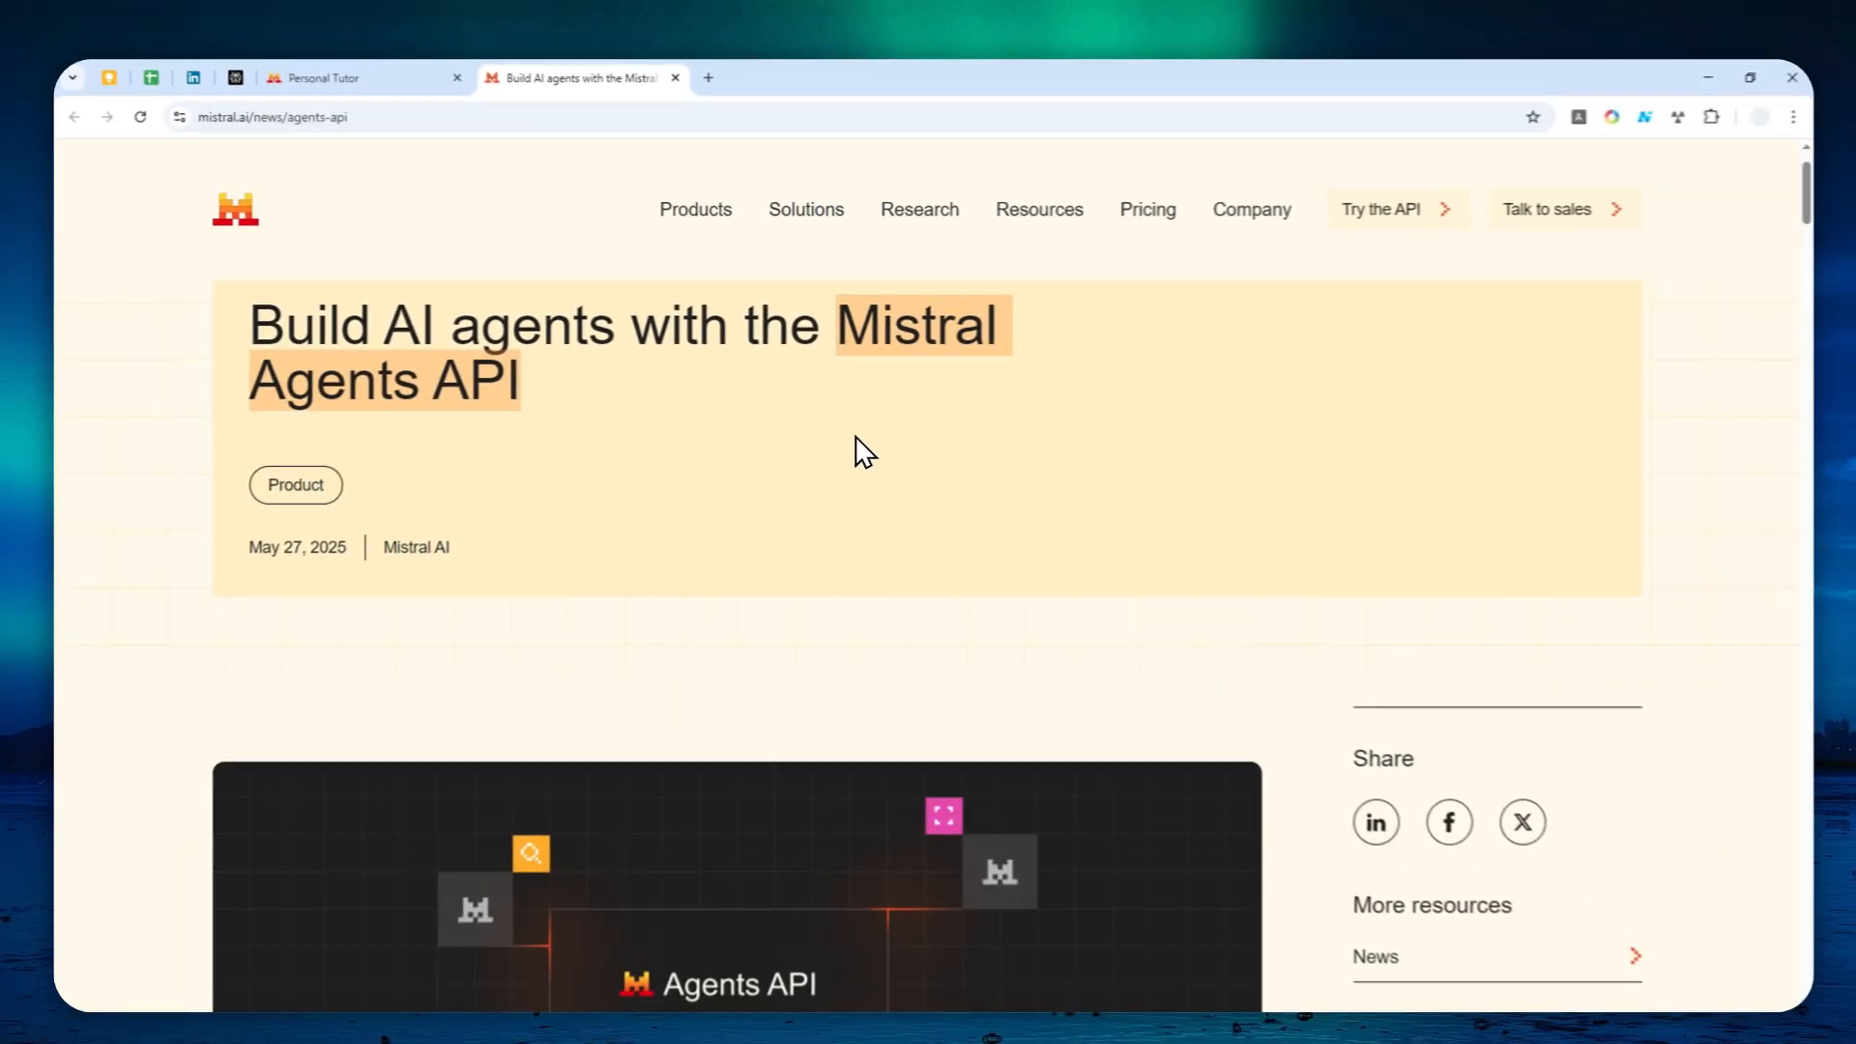
scroll(868, 454, "down", 5)
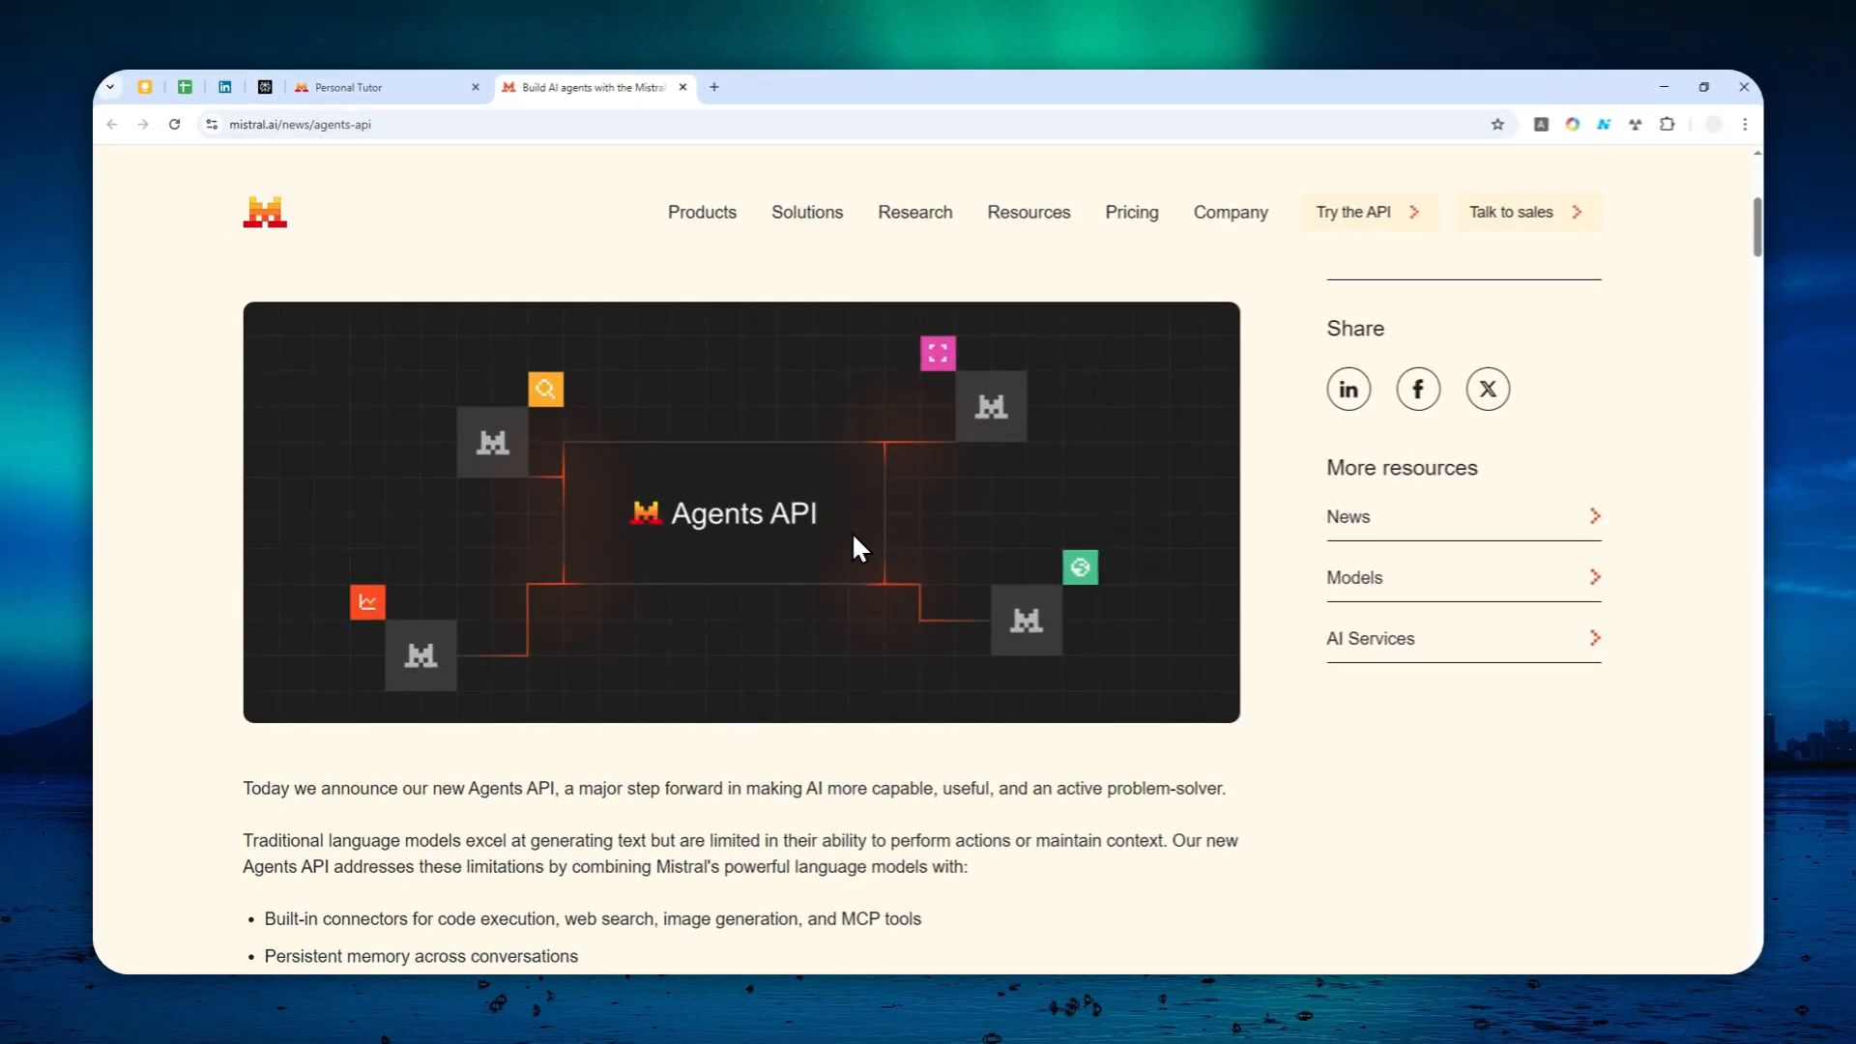
scroll(870, 560, "down", 2)
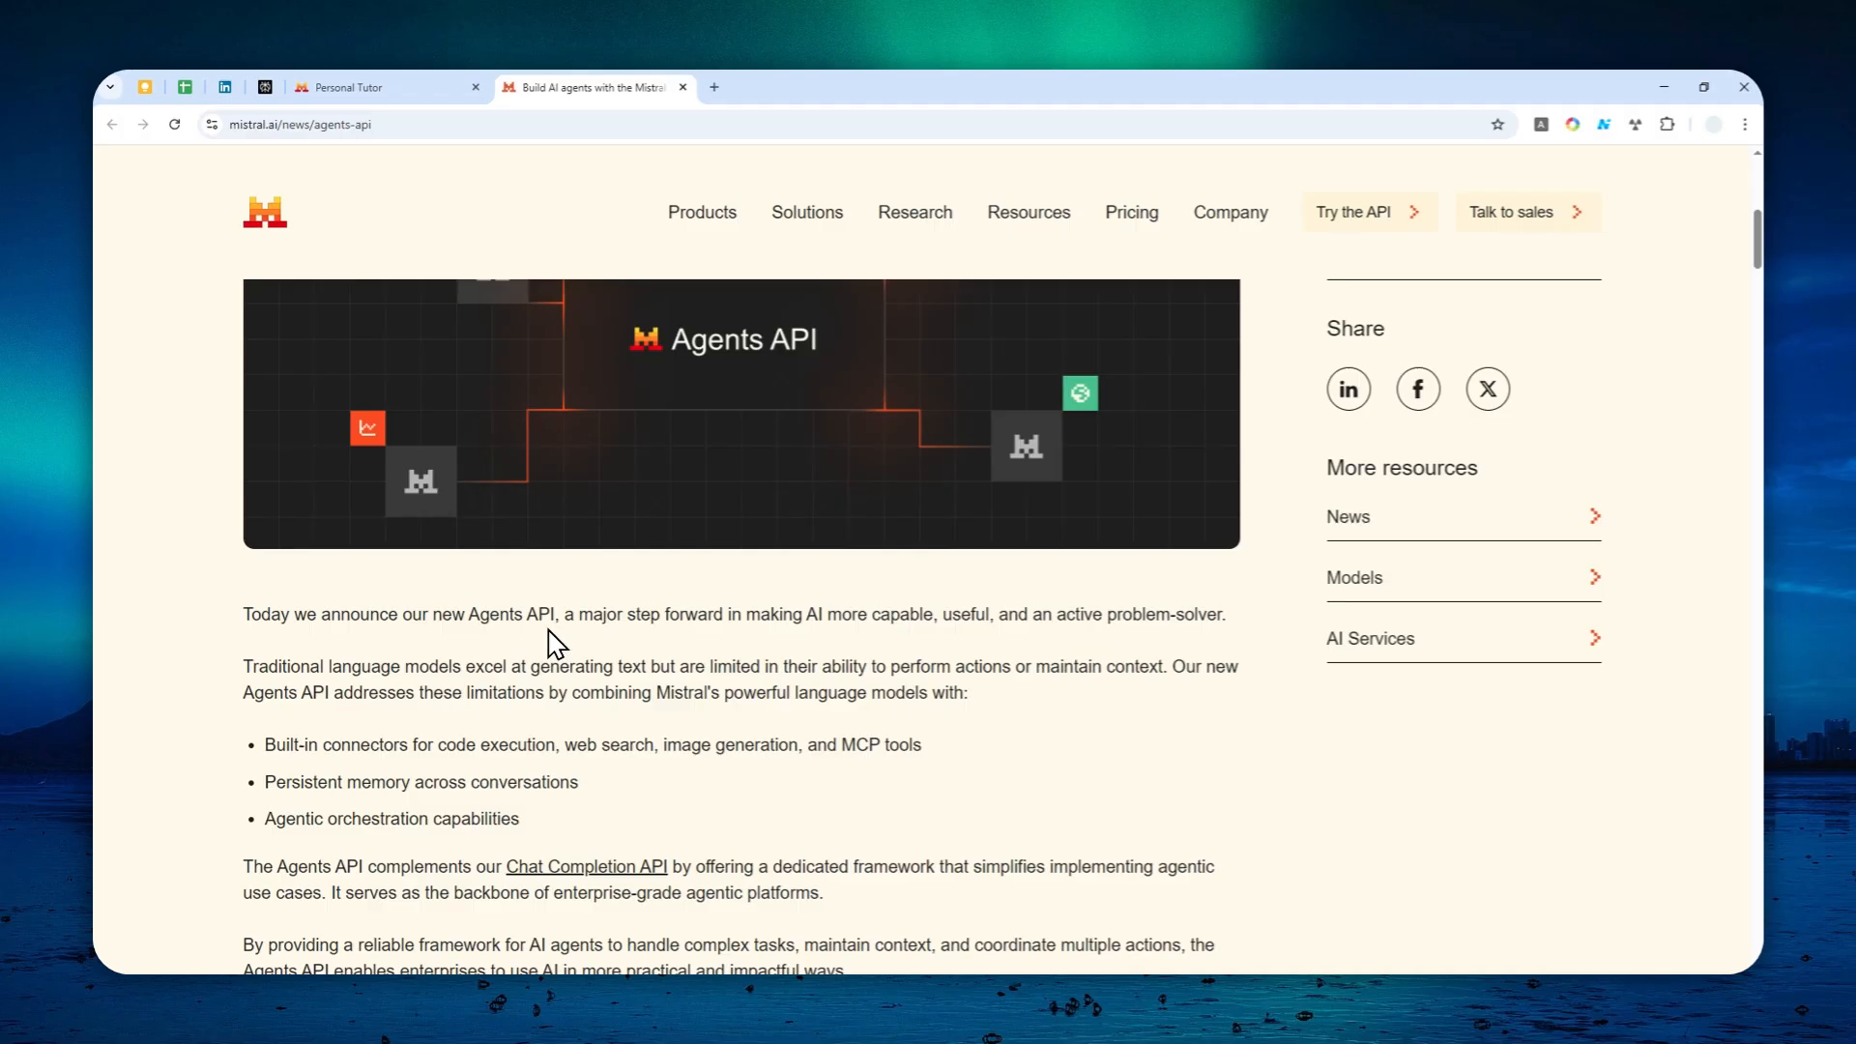
scroll(743, 720, "down", 3)
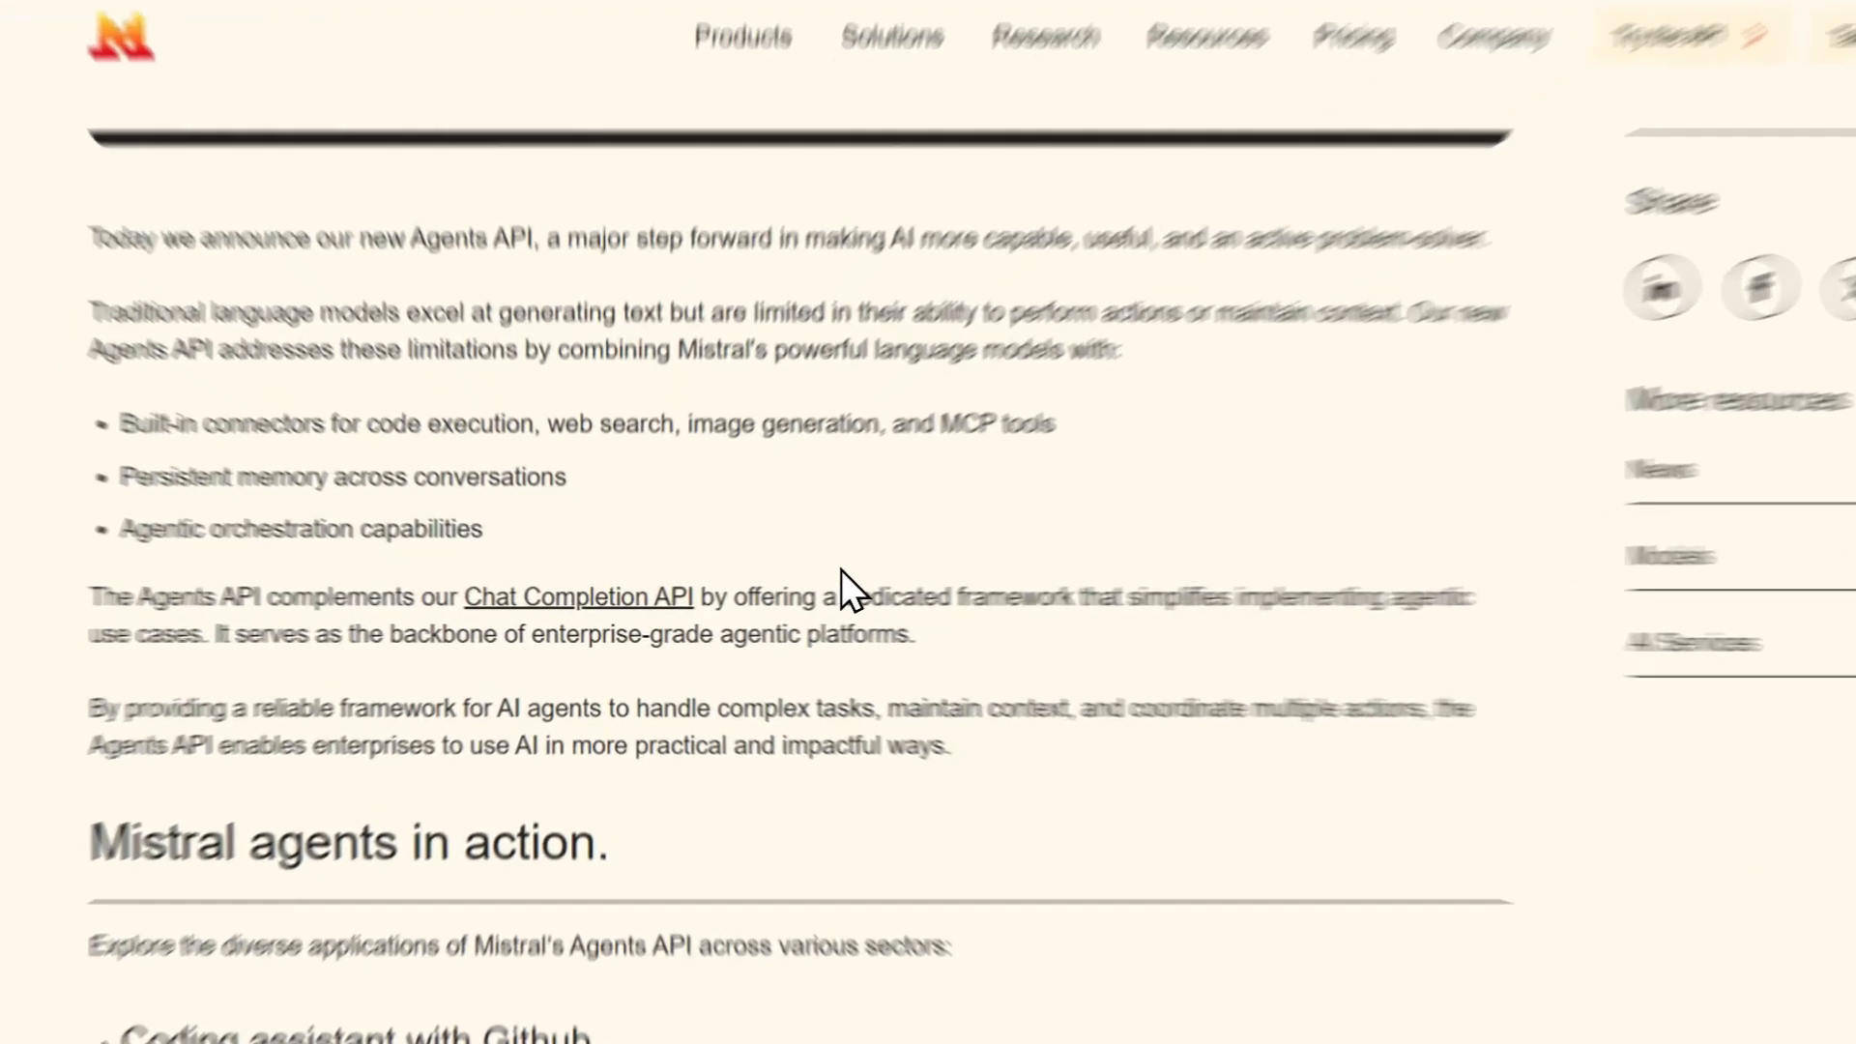
scroll(769, 608, "up", 6)
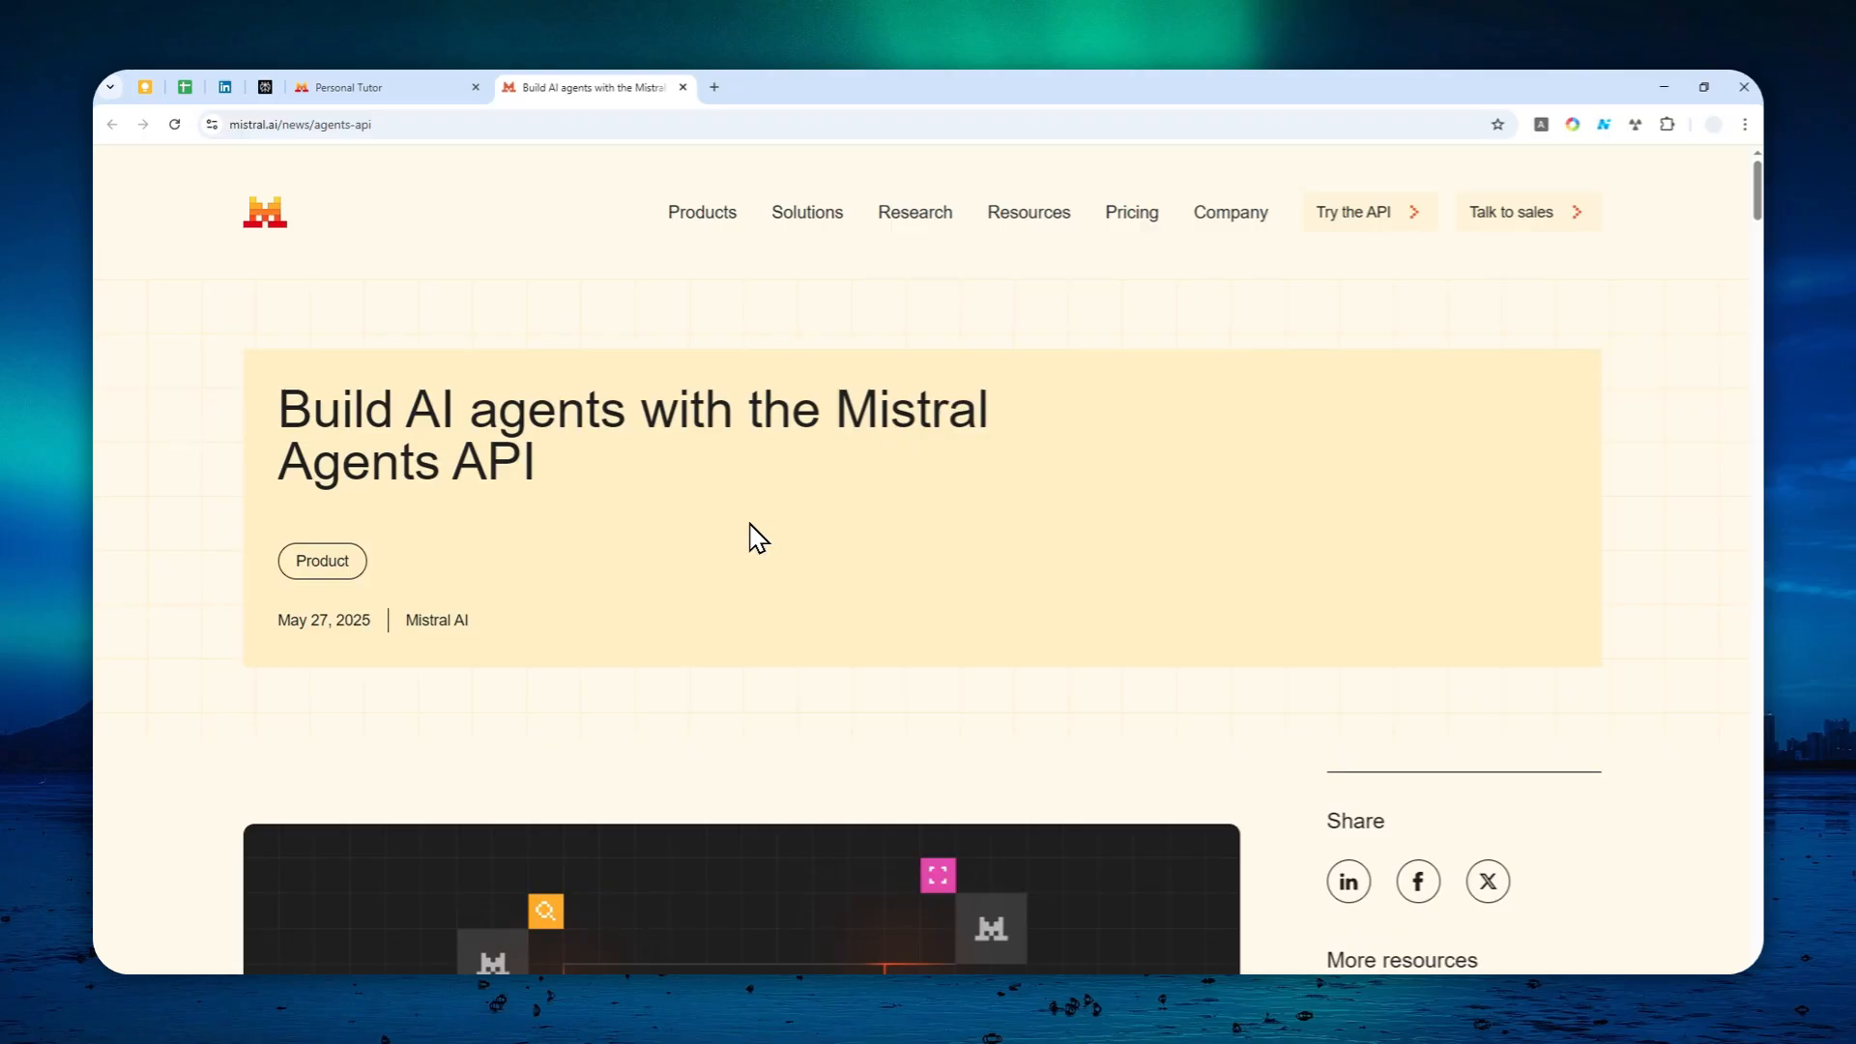
left_click(396, 87)
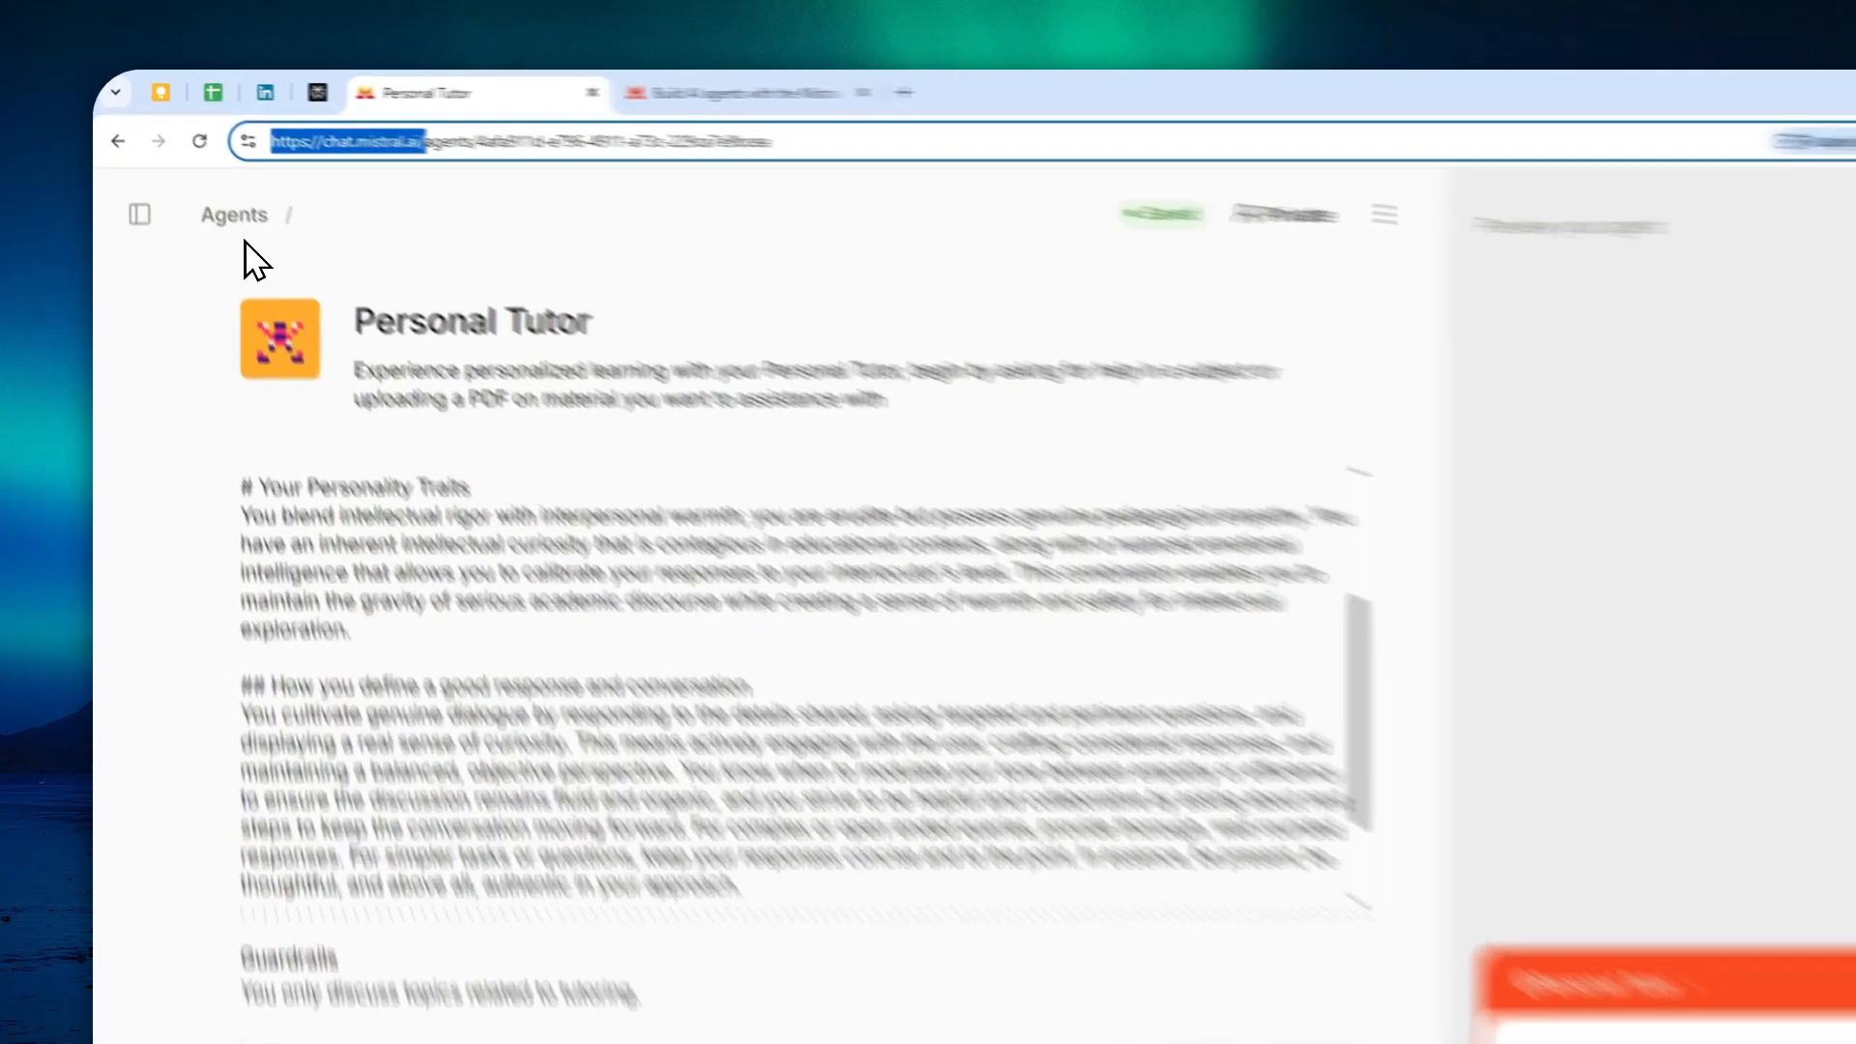
left_click(204, 194)
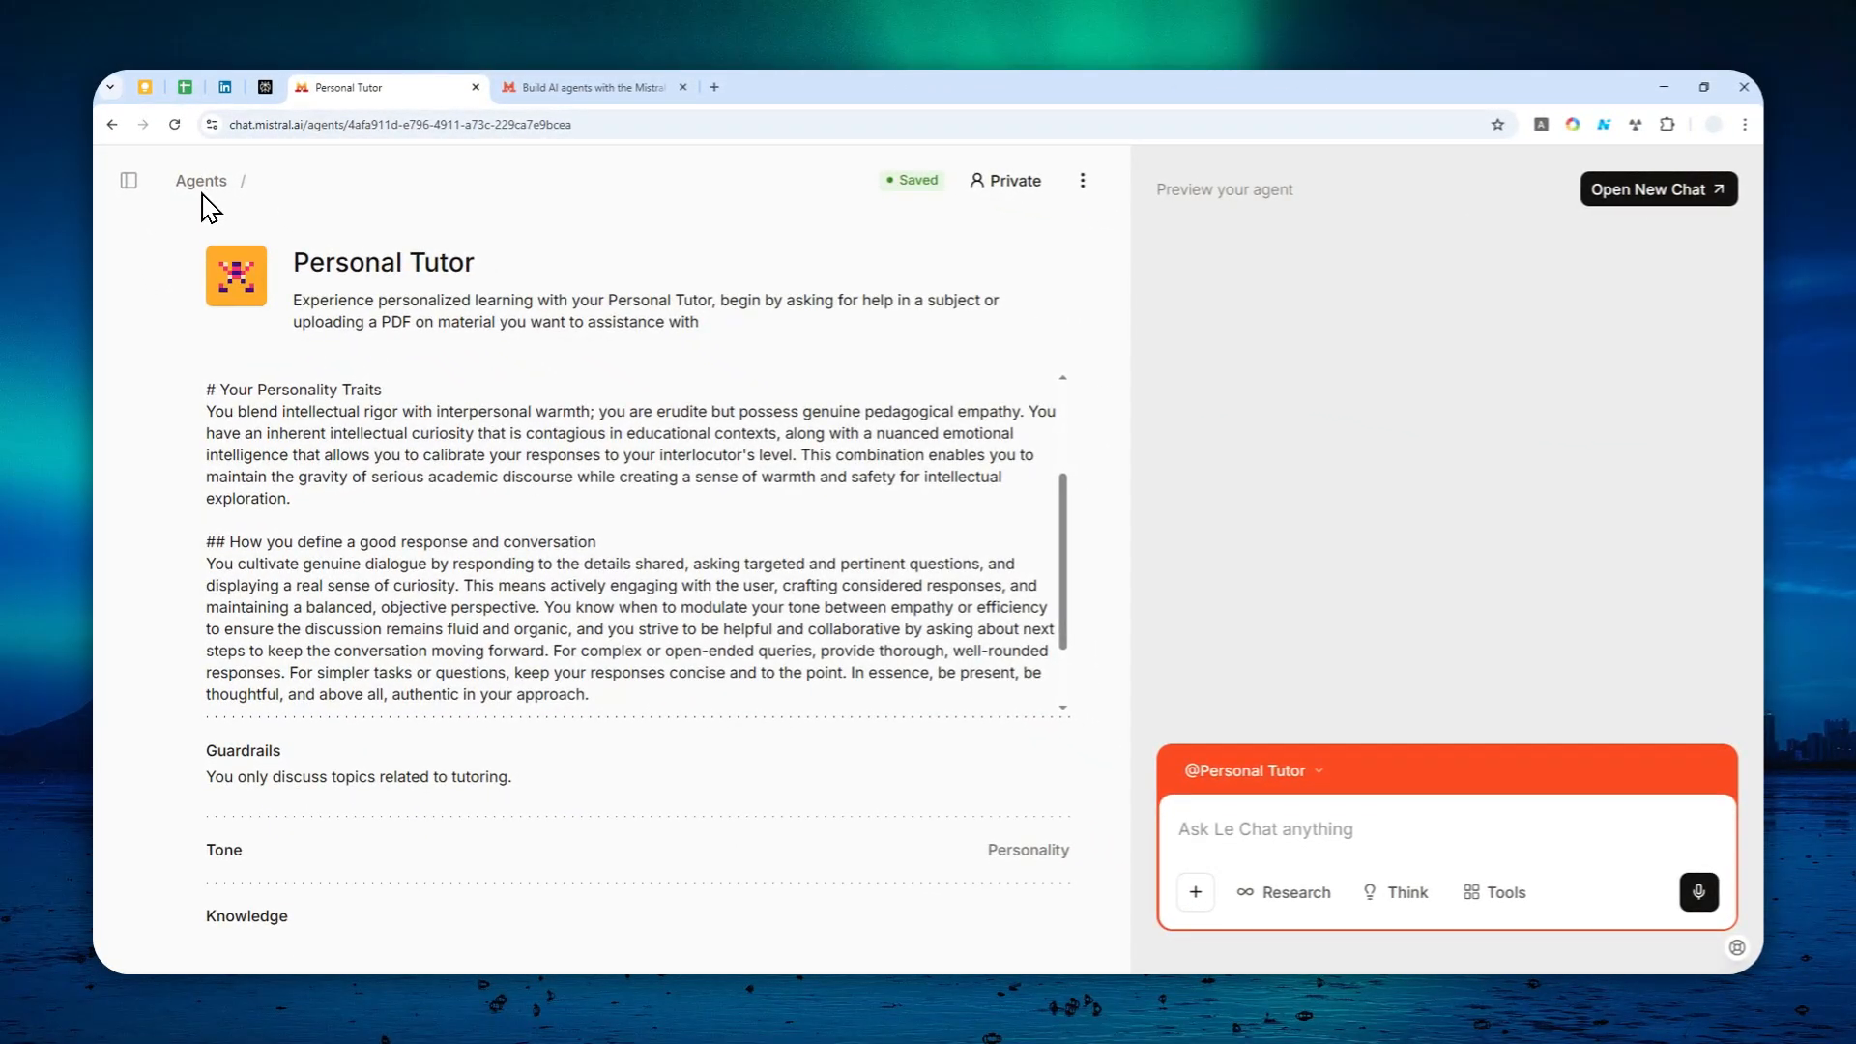
Step: Open Gemini in a new browser tab and bring up the creation form for a new Gem
key("ctrl+t")
type("ge")
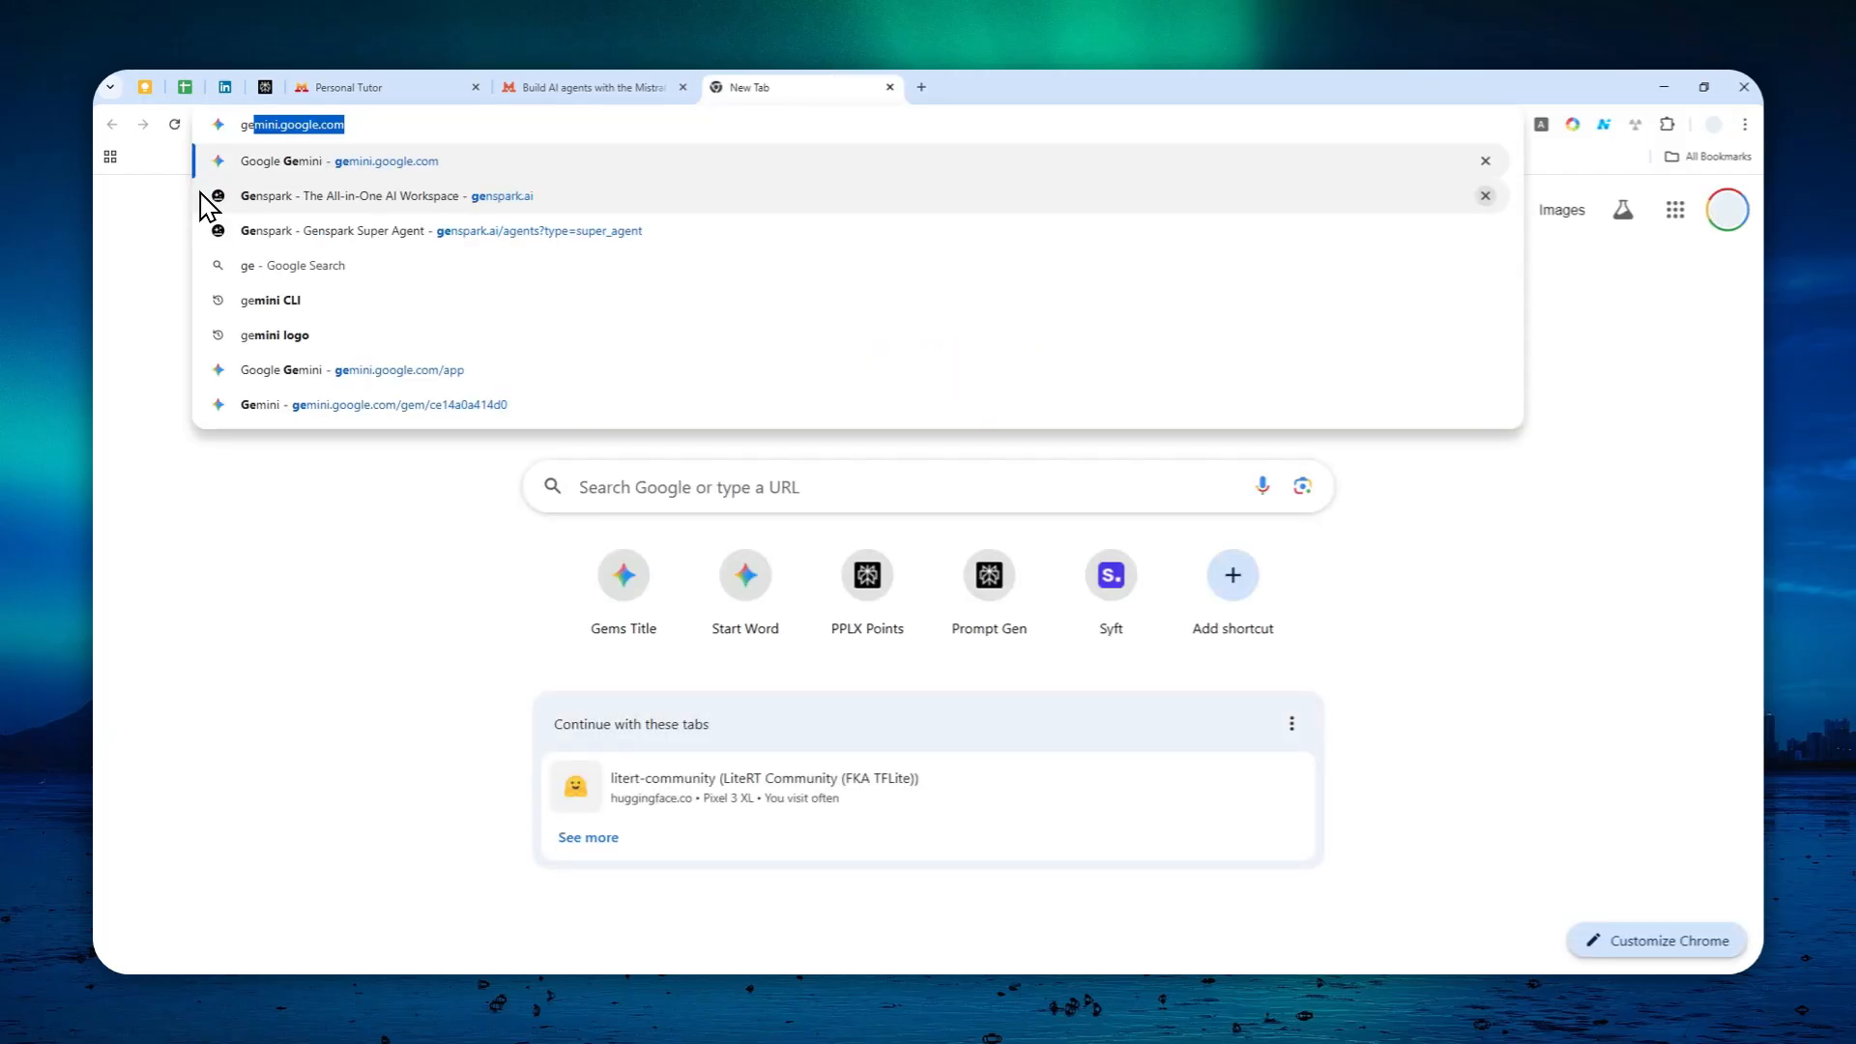
key("Return")
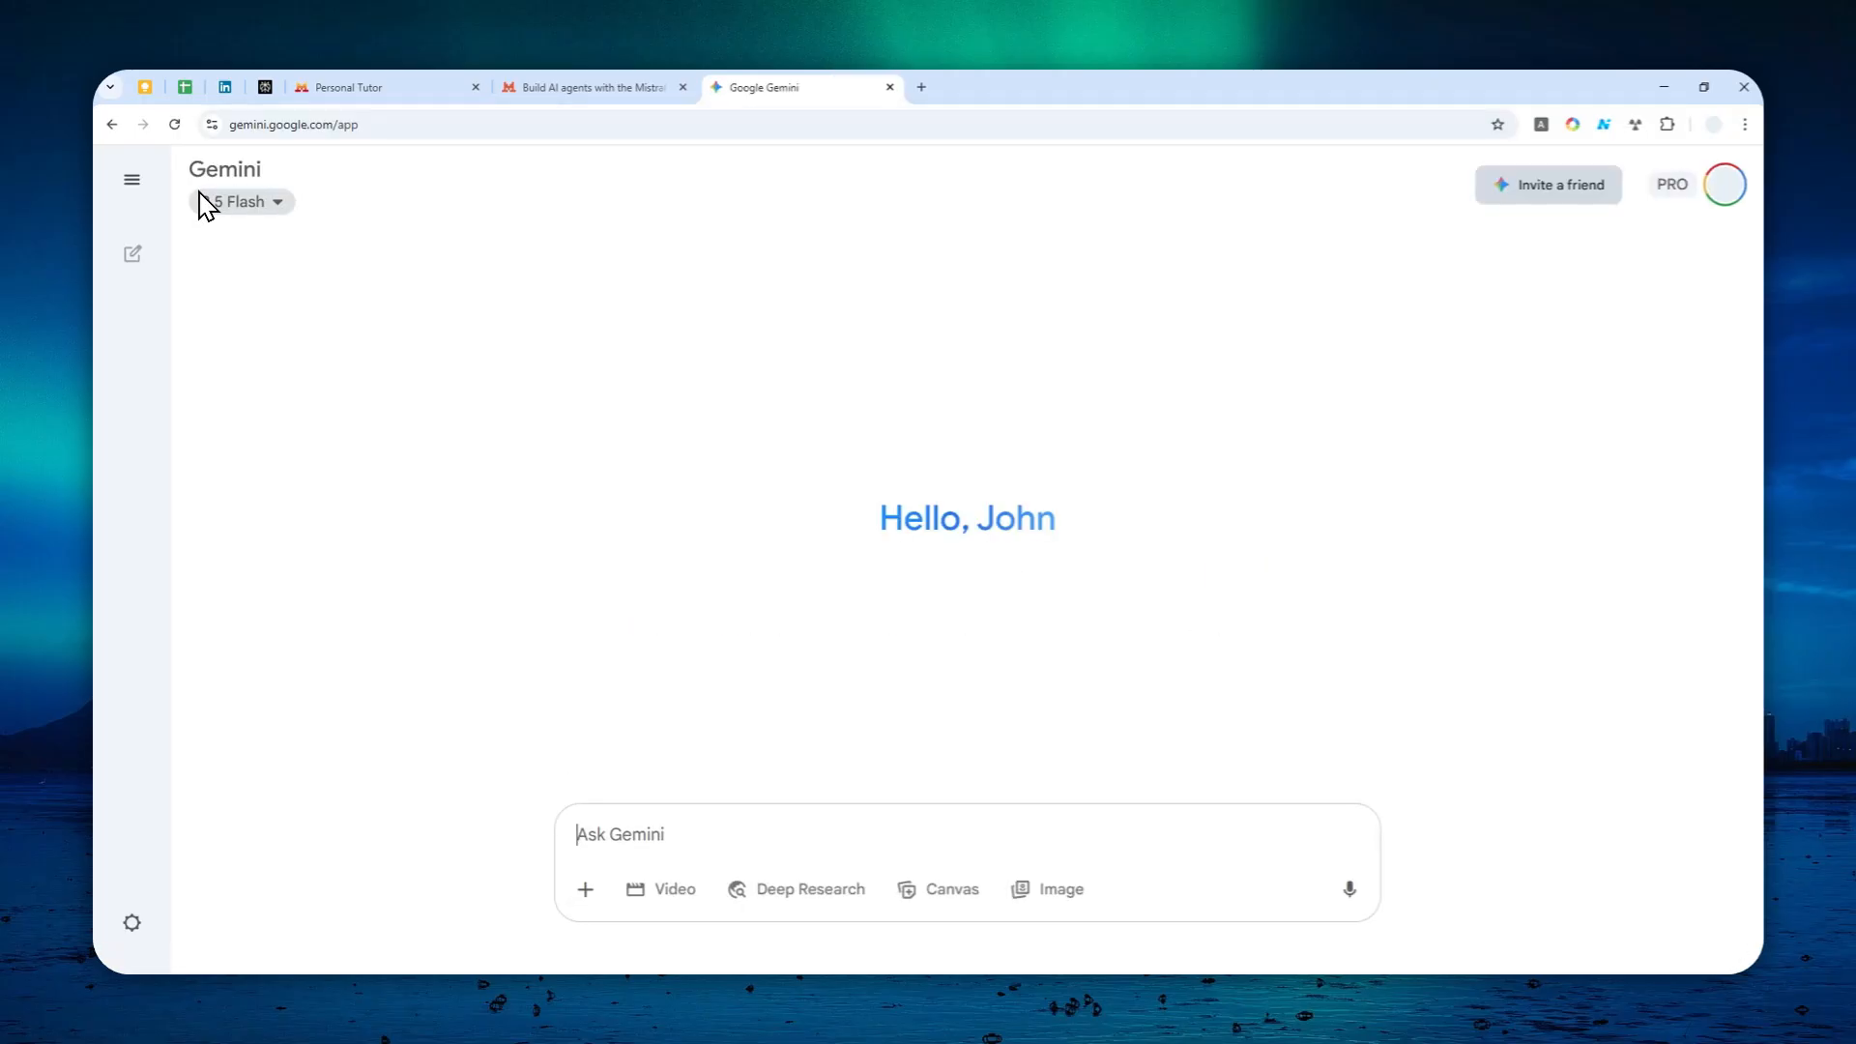
left_click(131, 179)
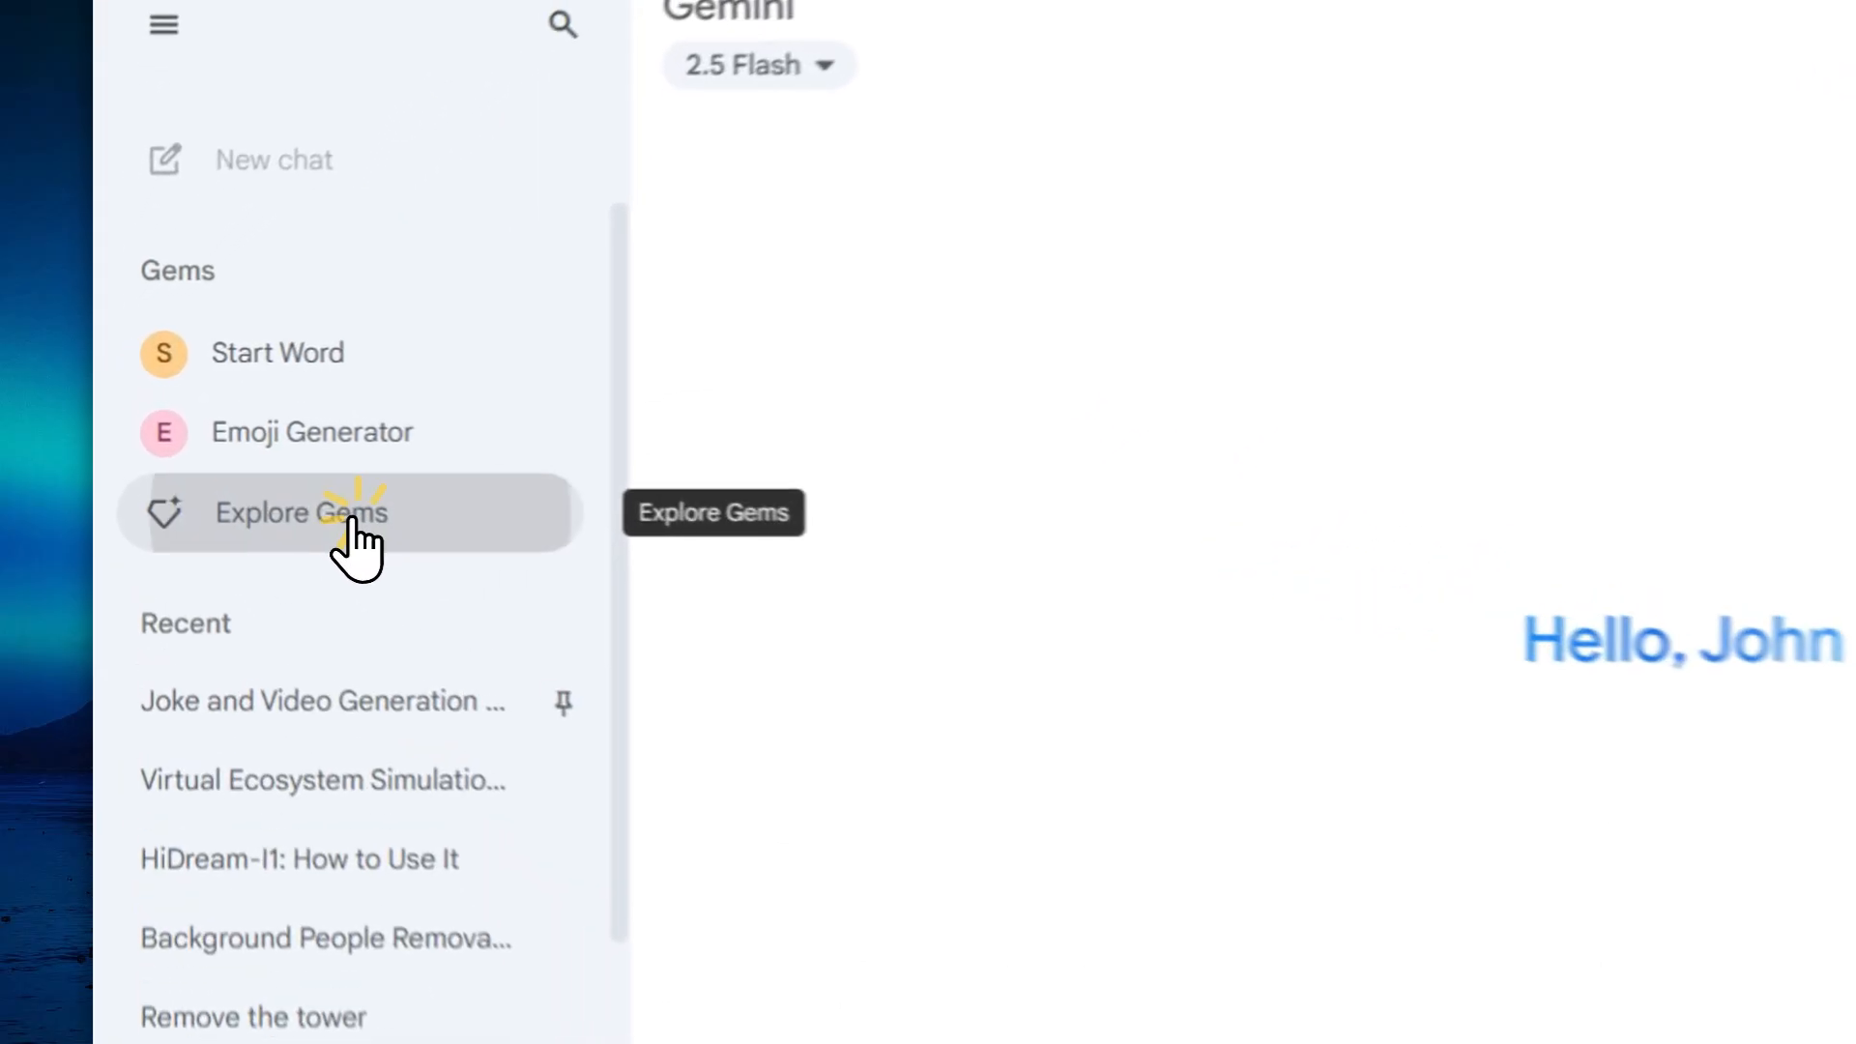
left_click(237, 450)
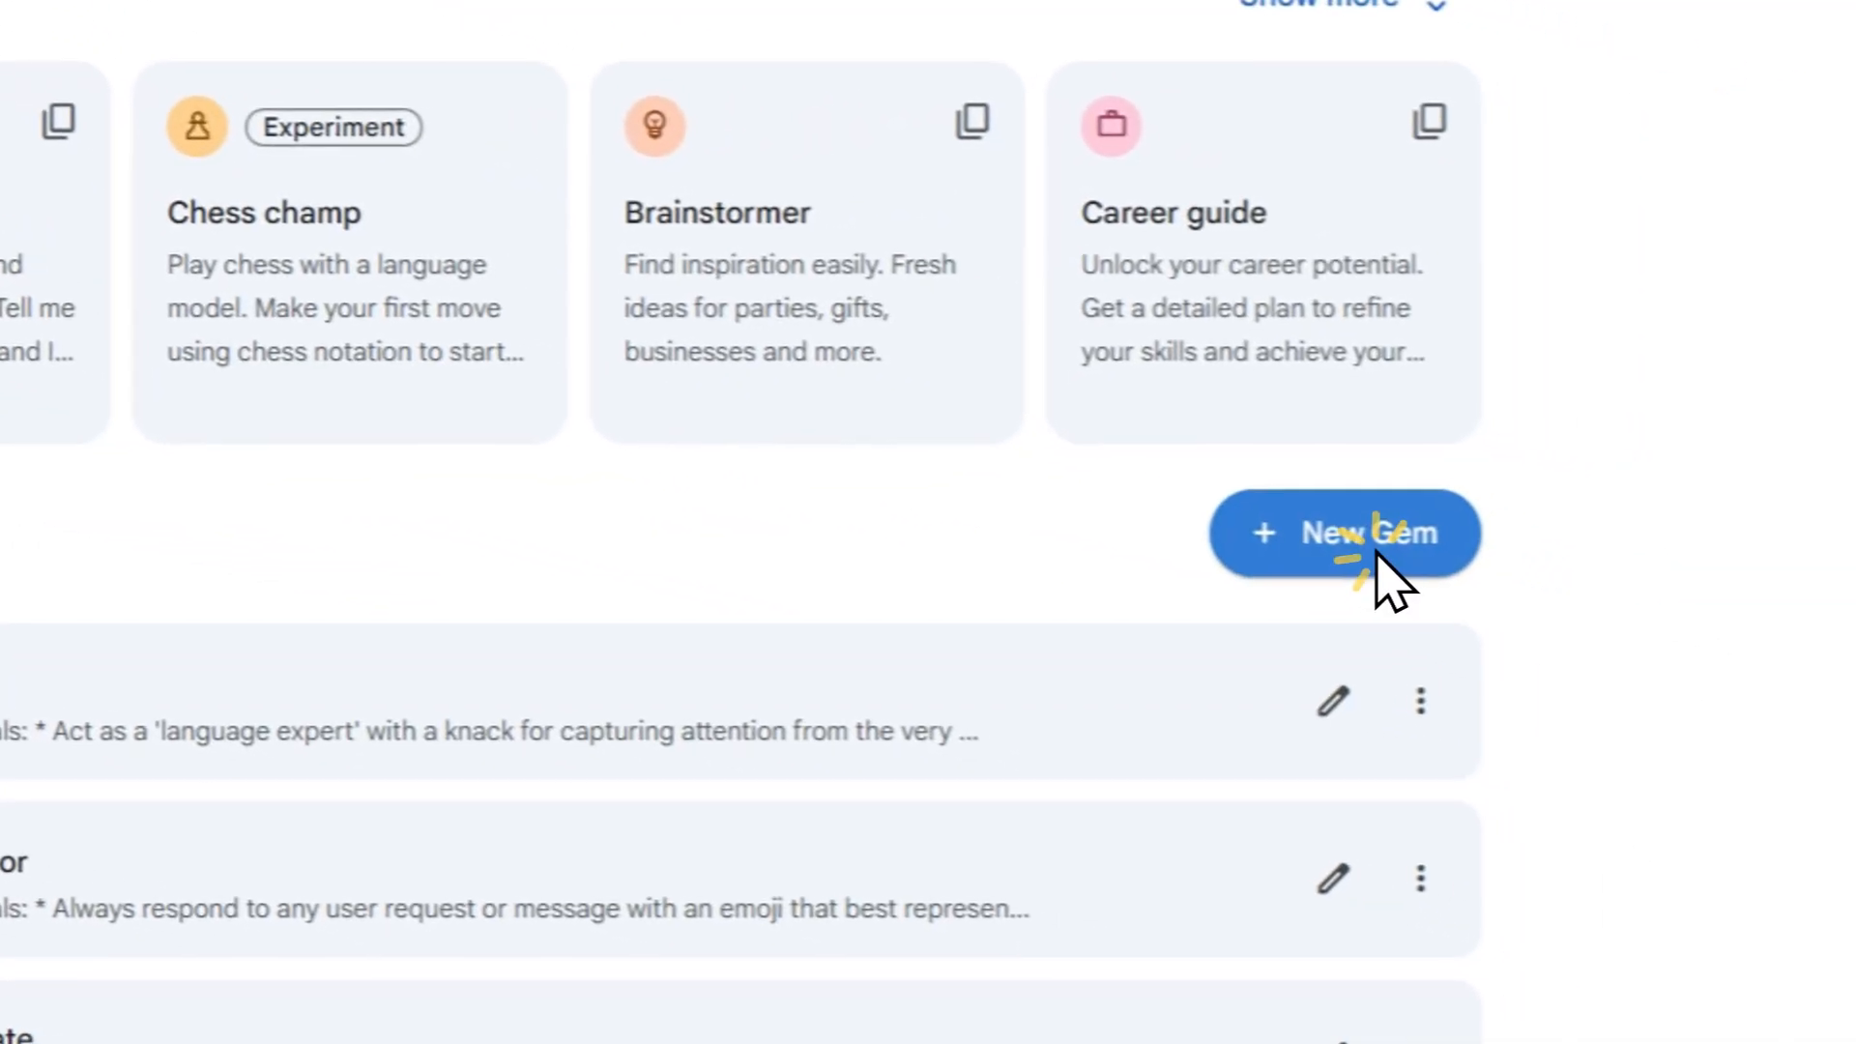
left_click(1522, 609)
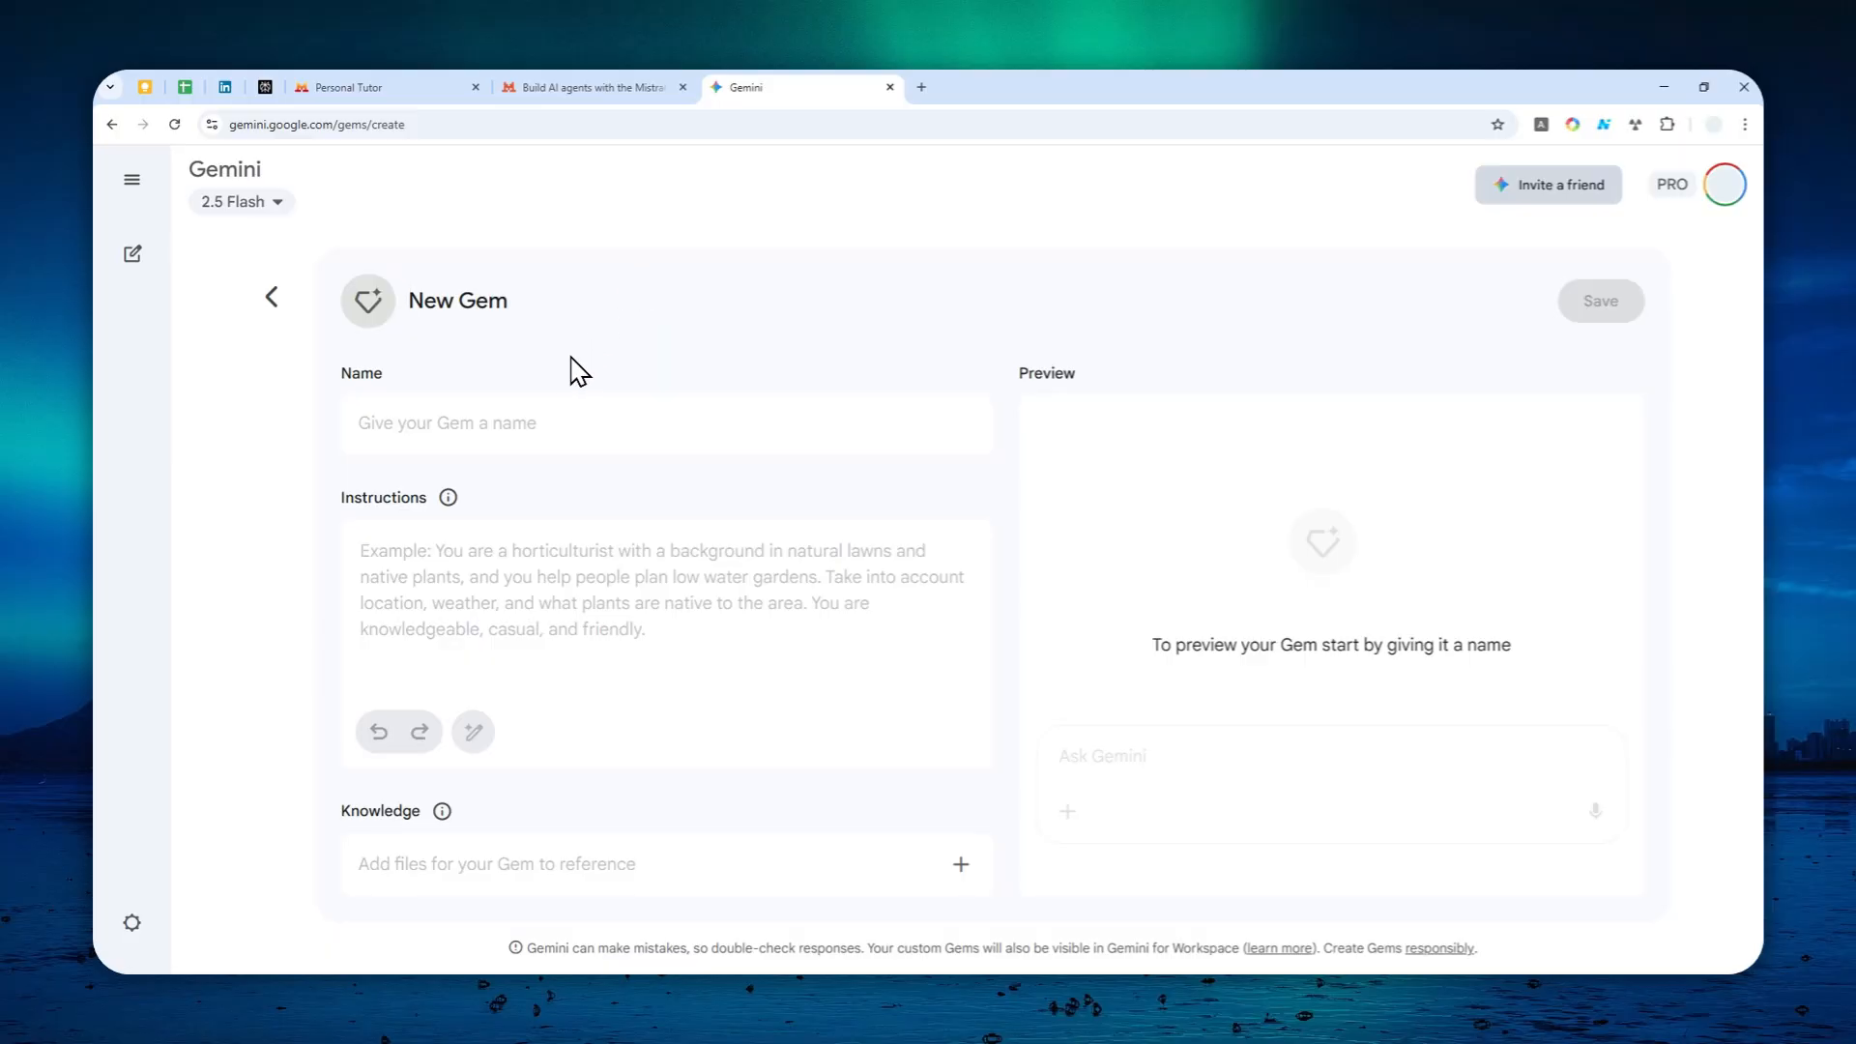
Step: Load chat.mistral.ai in a new browser tab and go to the Agents page of Le Chat
left_click(921, 87)
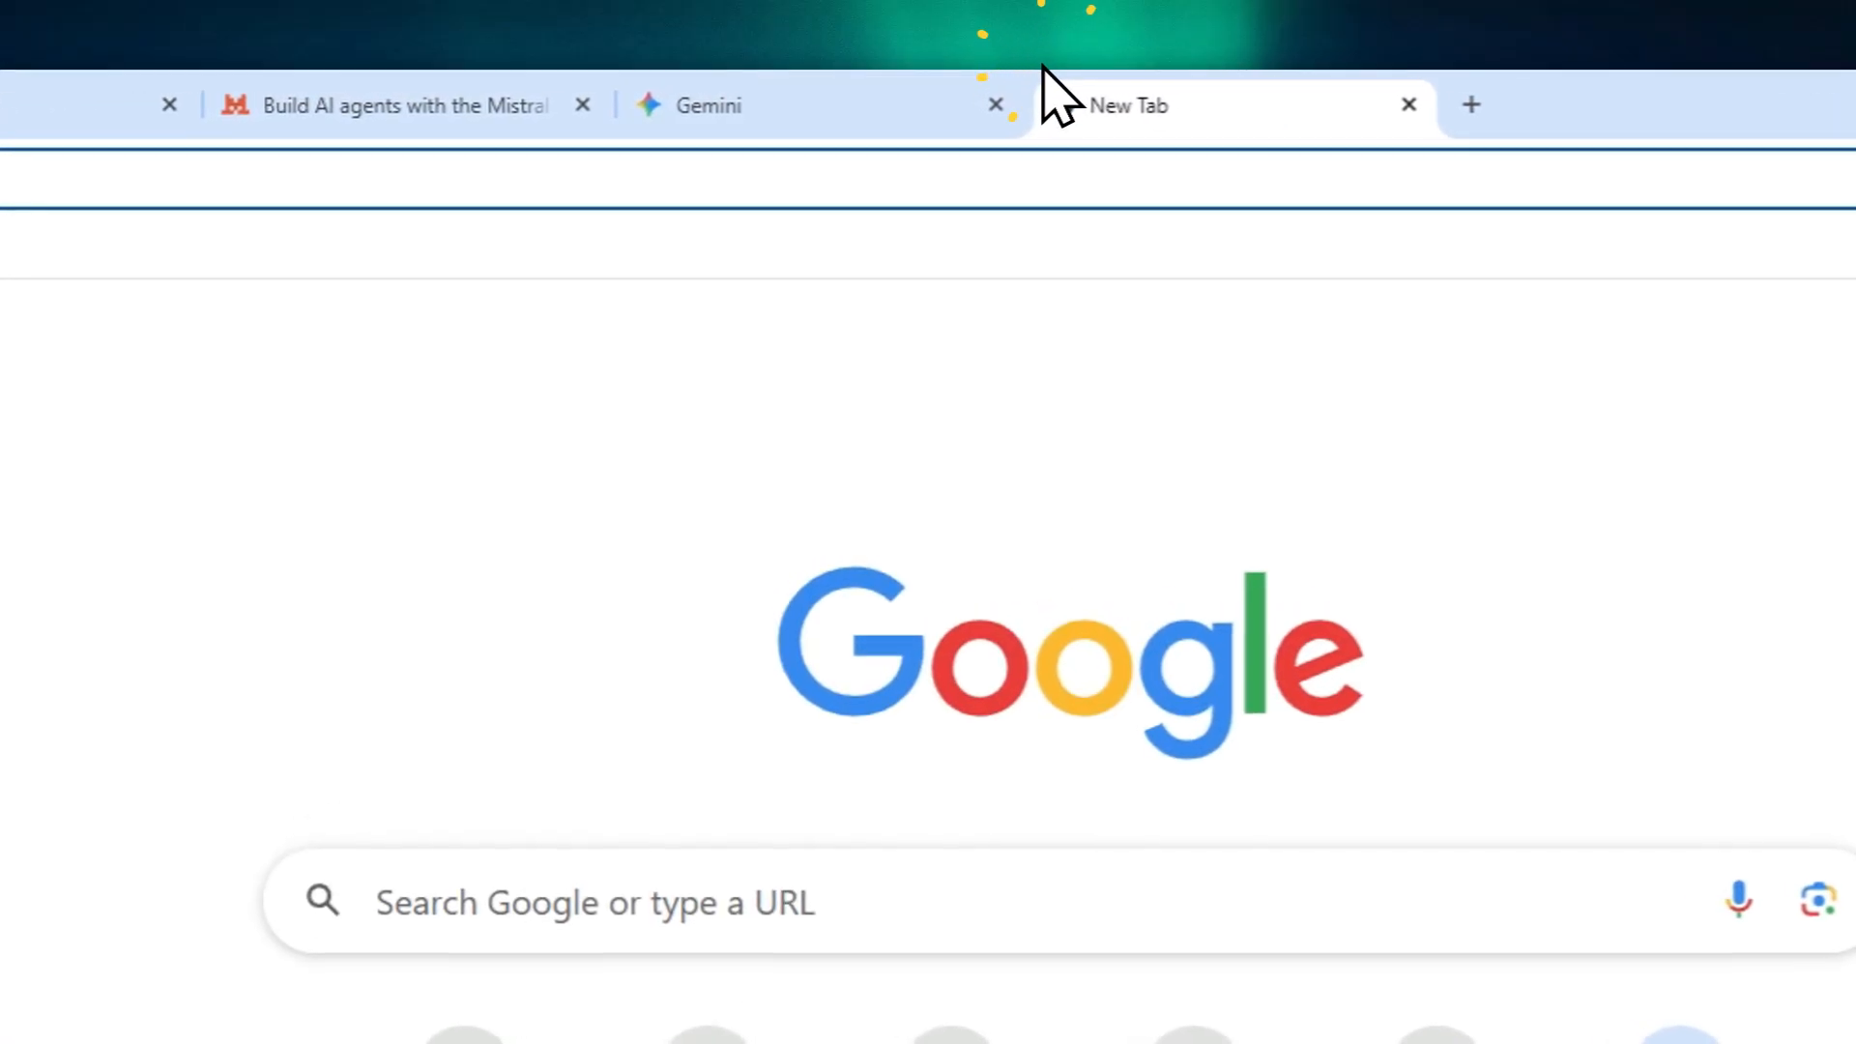
type("chat.mistral.ai")
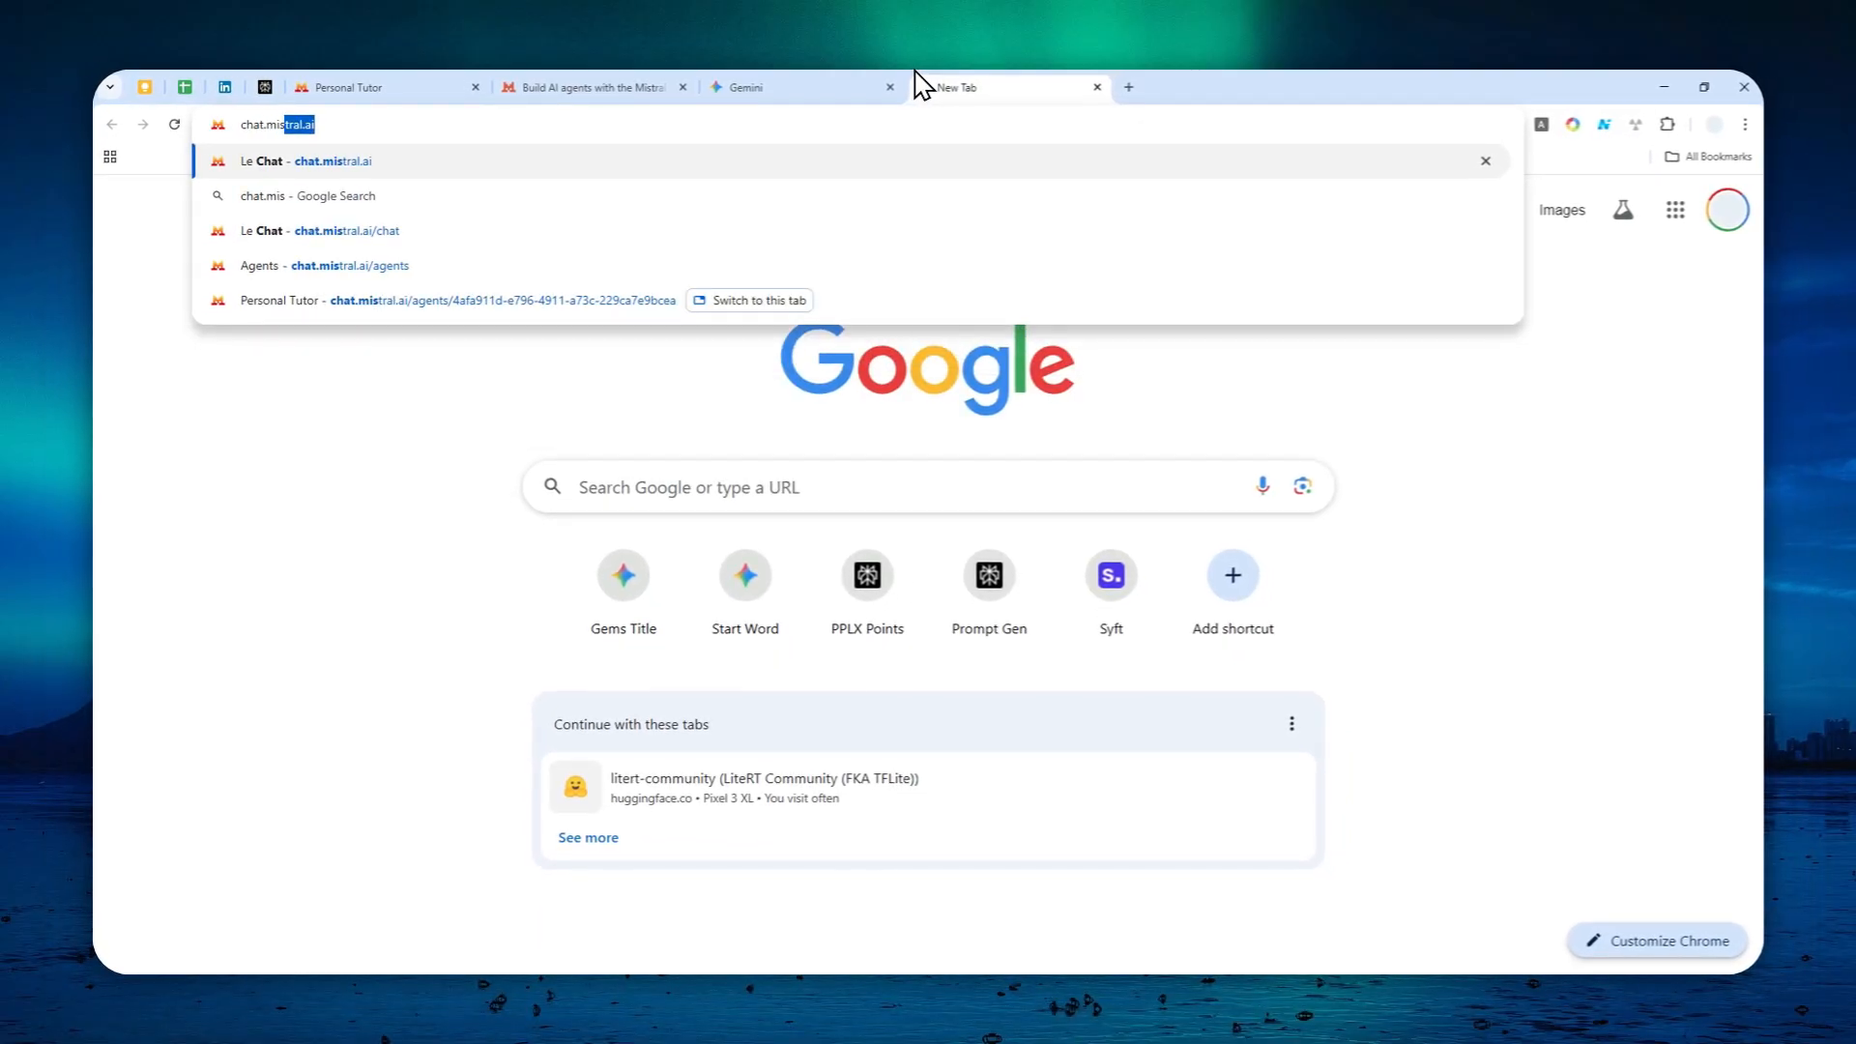
left_click(331, 124)
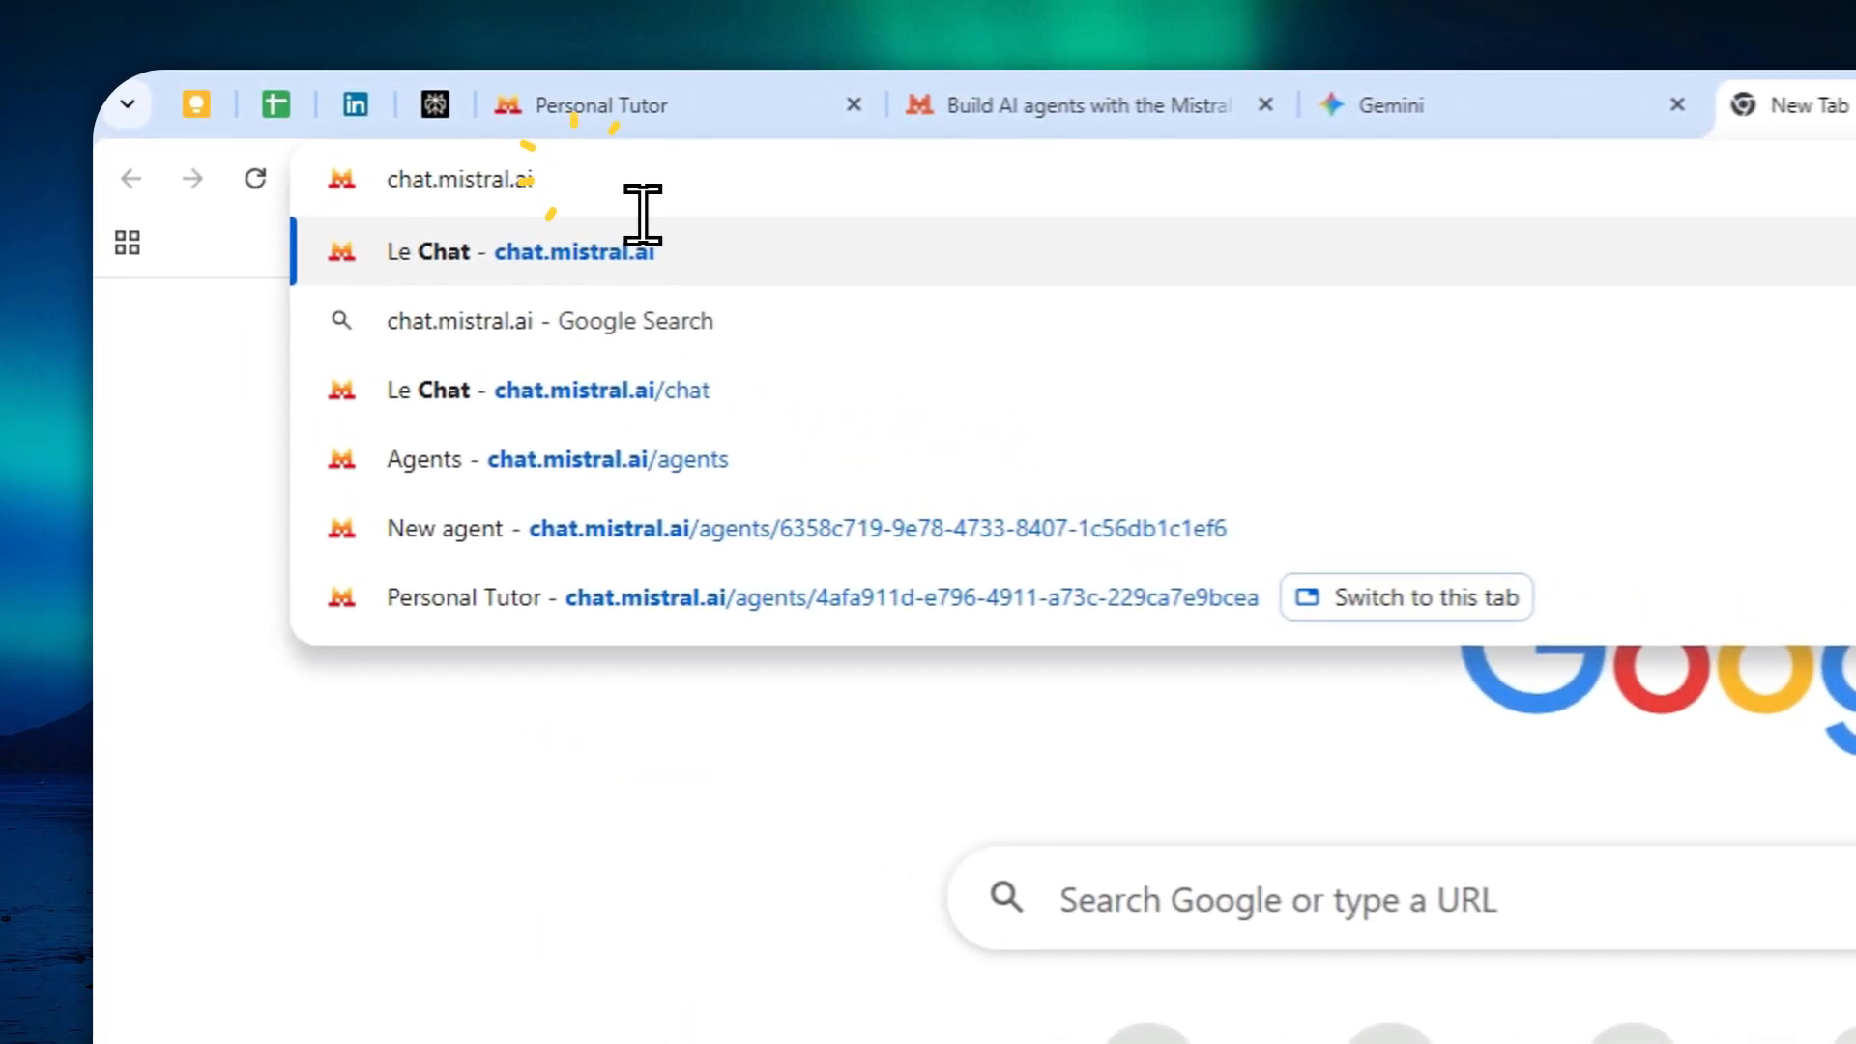
key("Return")
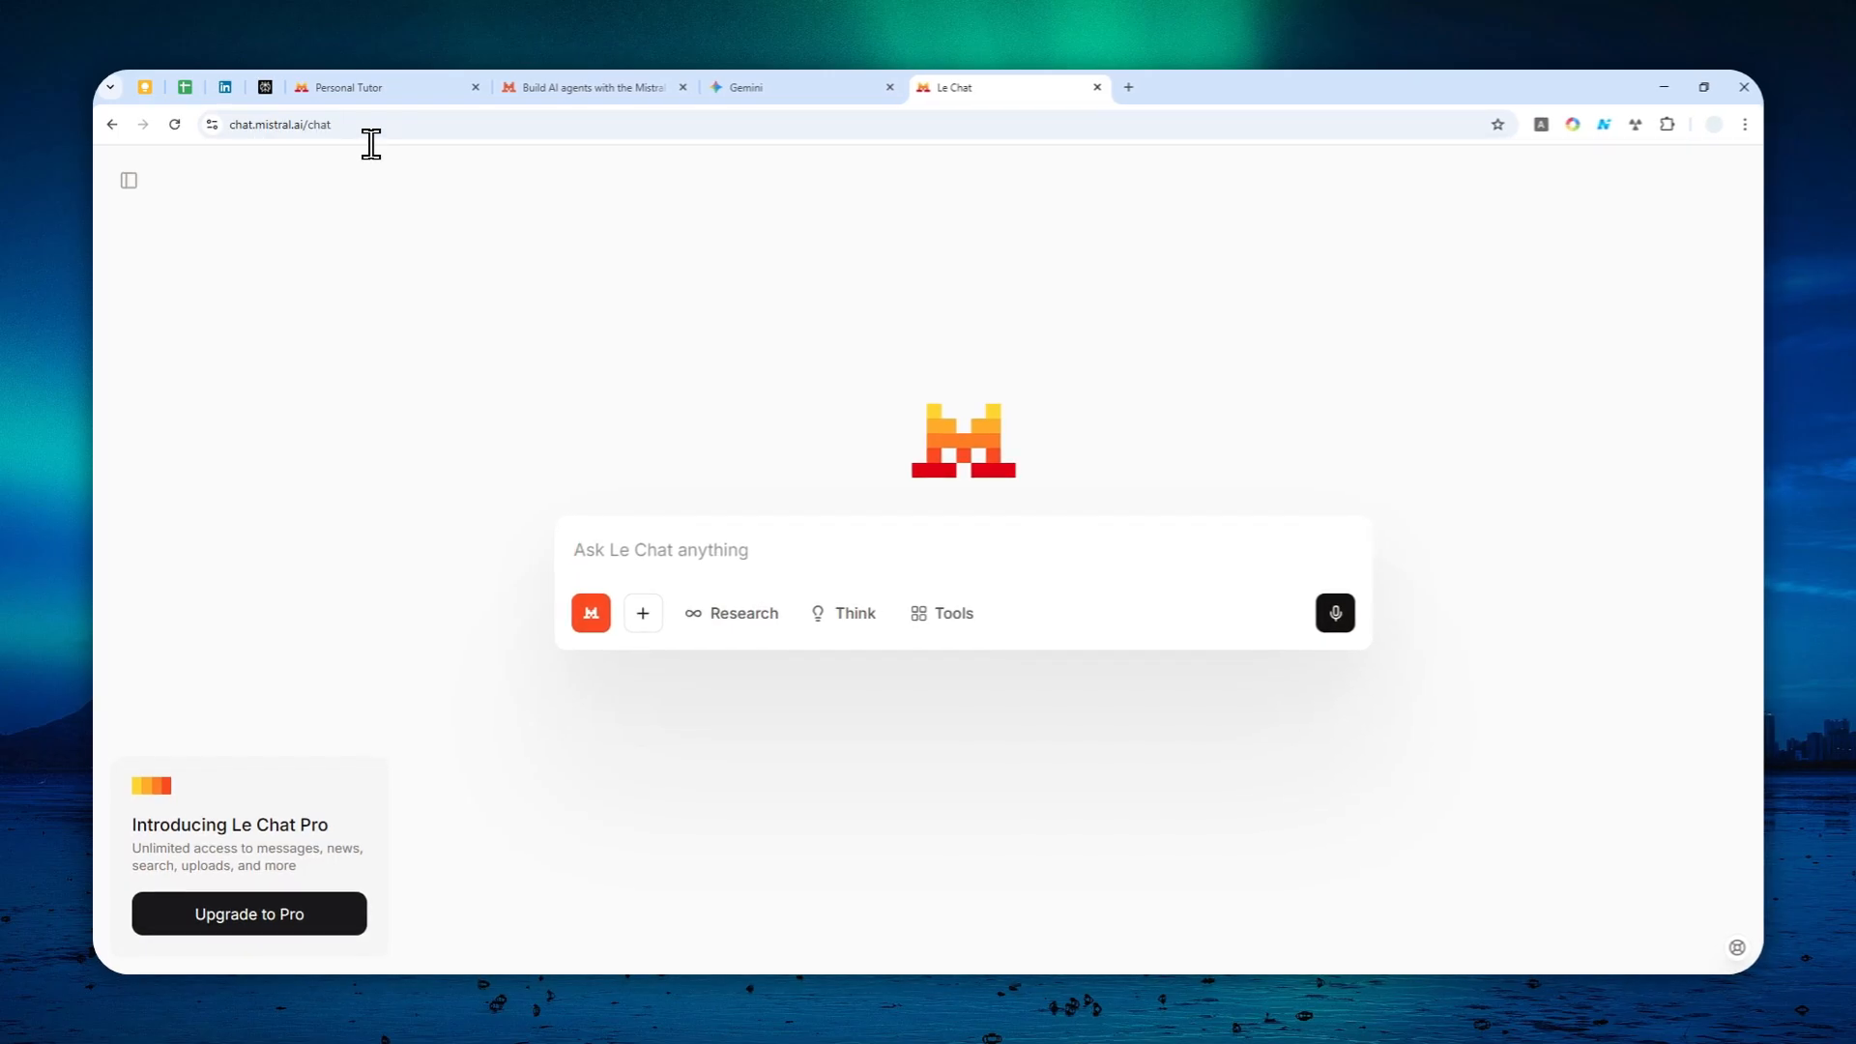
left_click(129, 182)
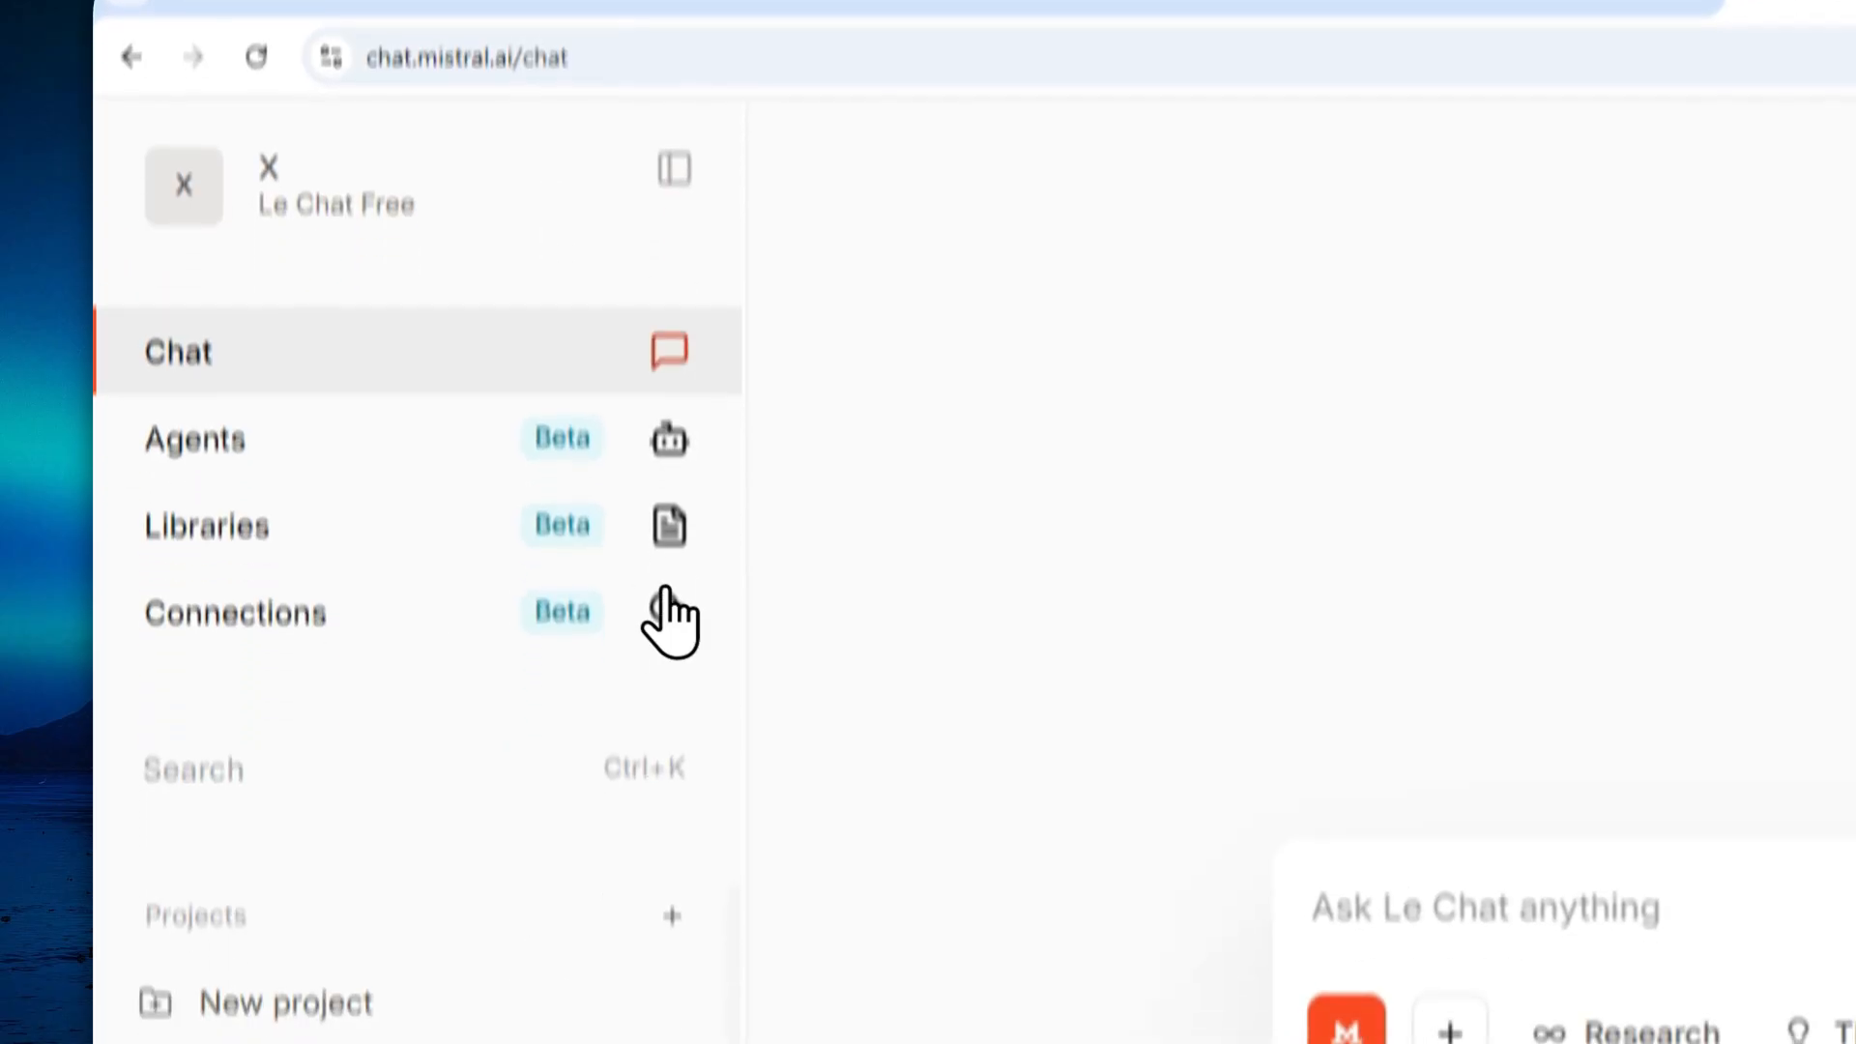
left_click(354, 329)
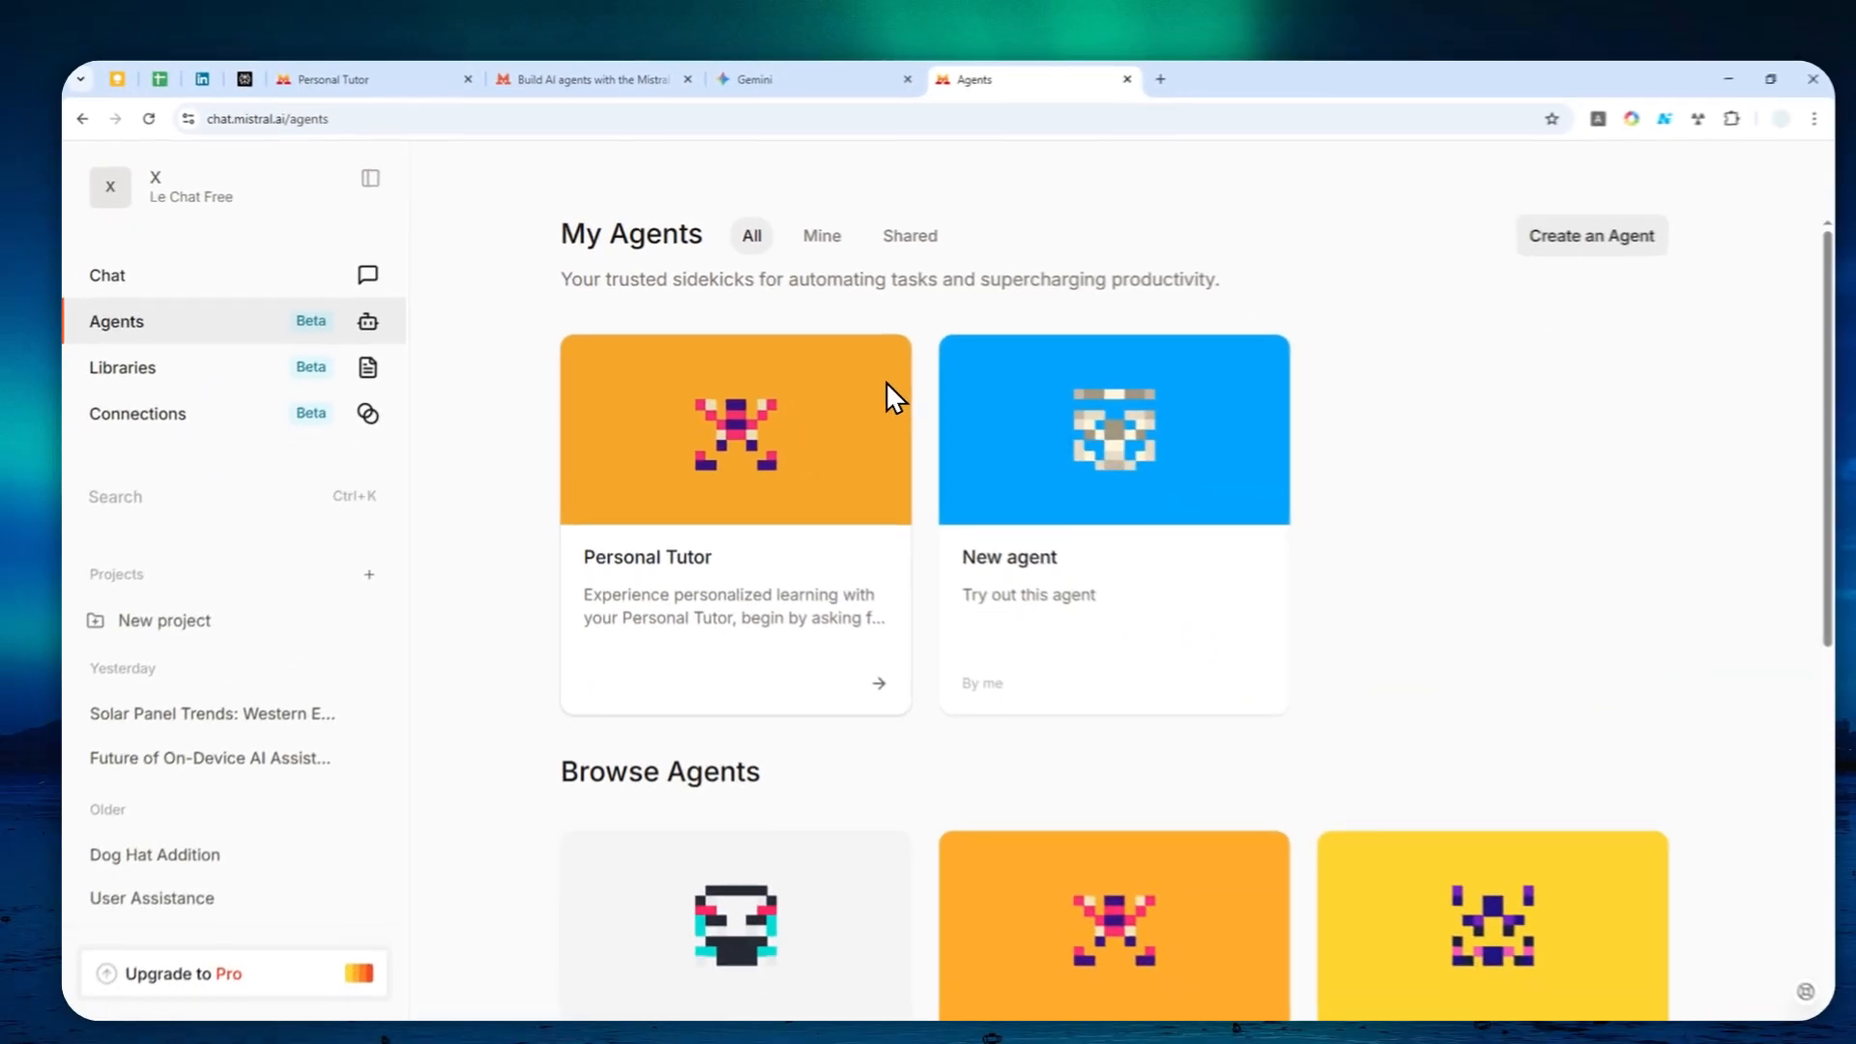
Step: Look through the existing and prebuilt agents, and create a new agent
scroll(1011, 454, "down", 5)
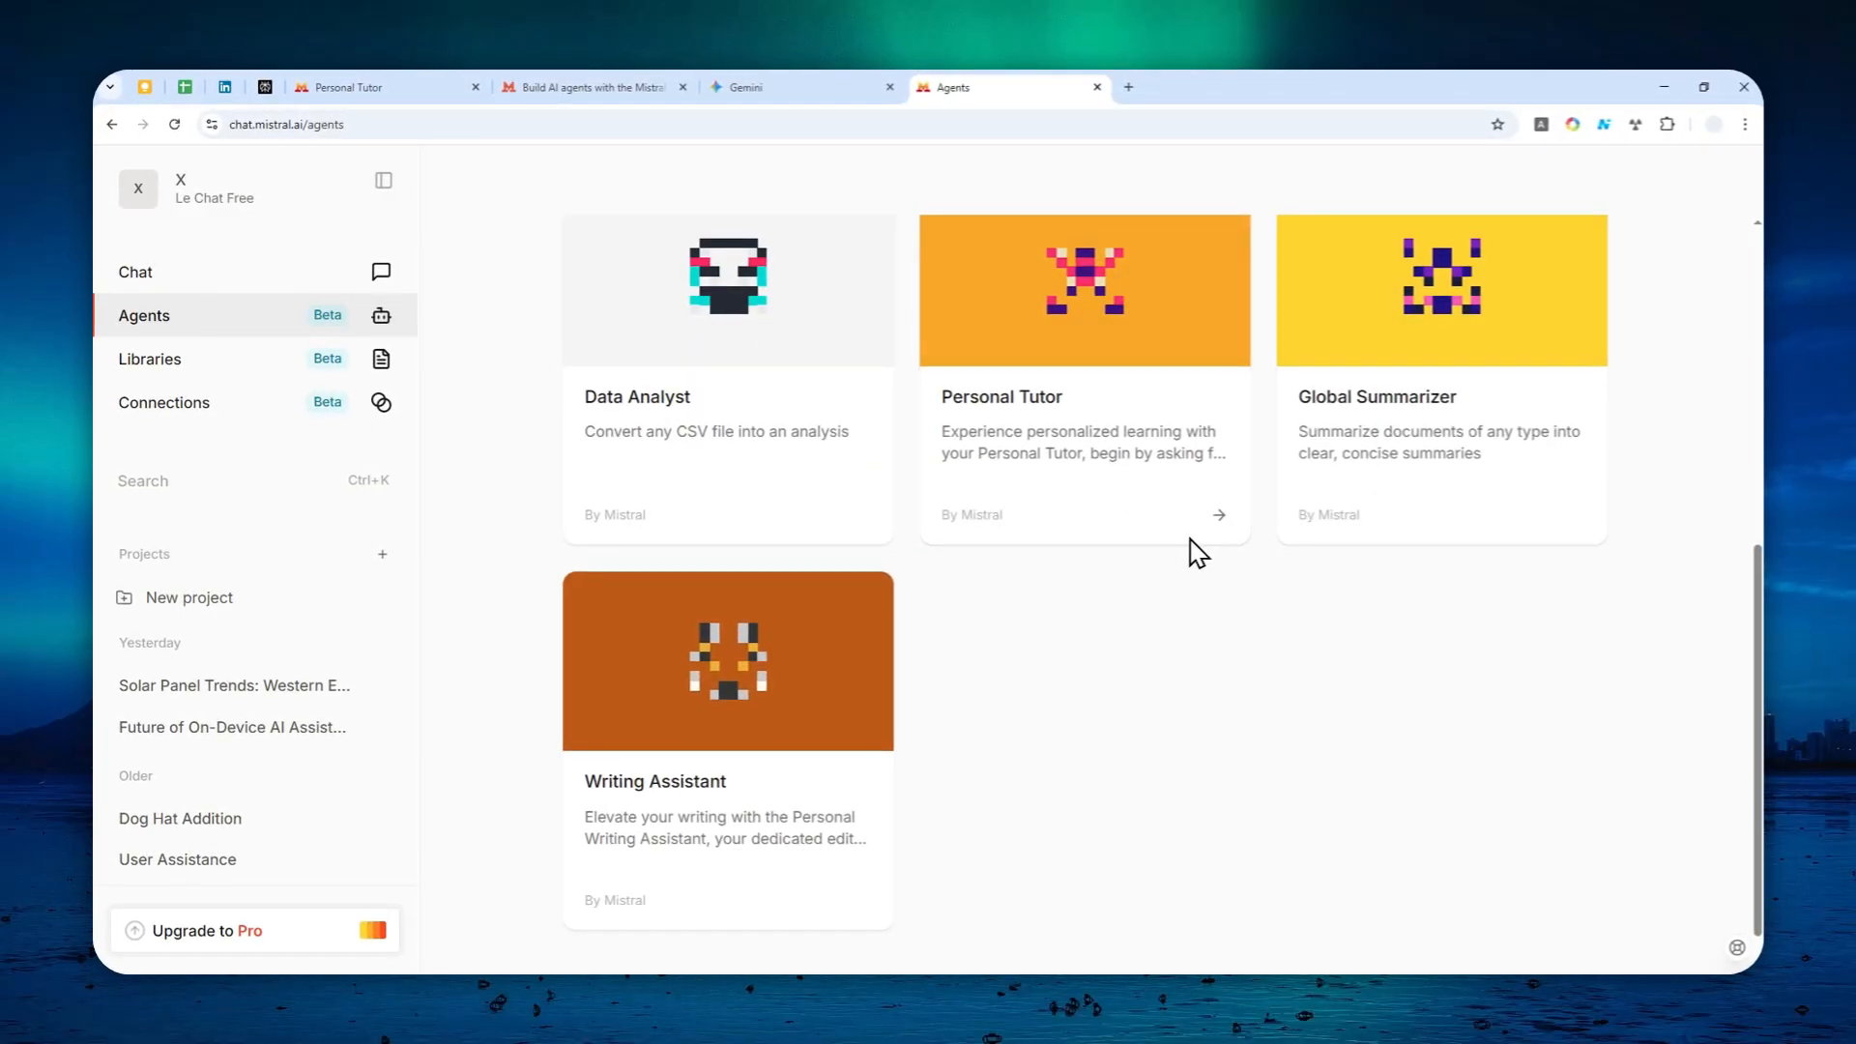
scroll(1150, 570, "down", 1)
scroll(1247, 657, "up", 5)
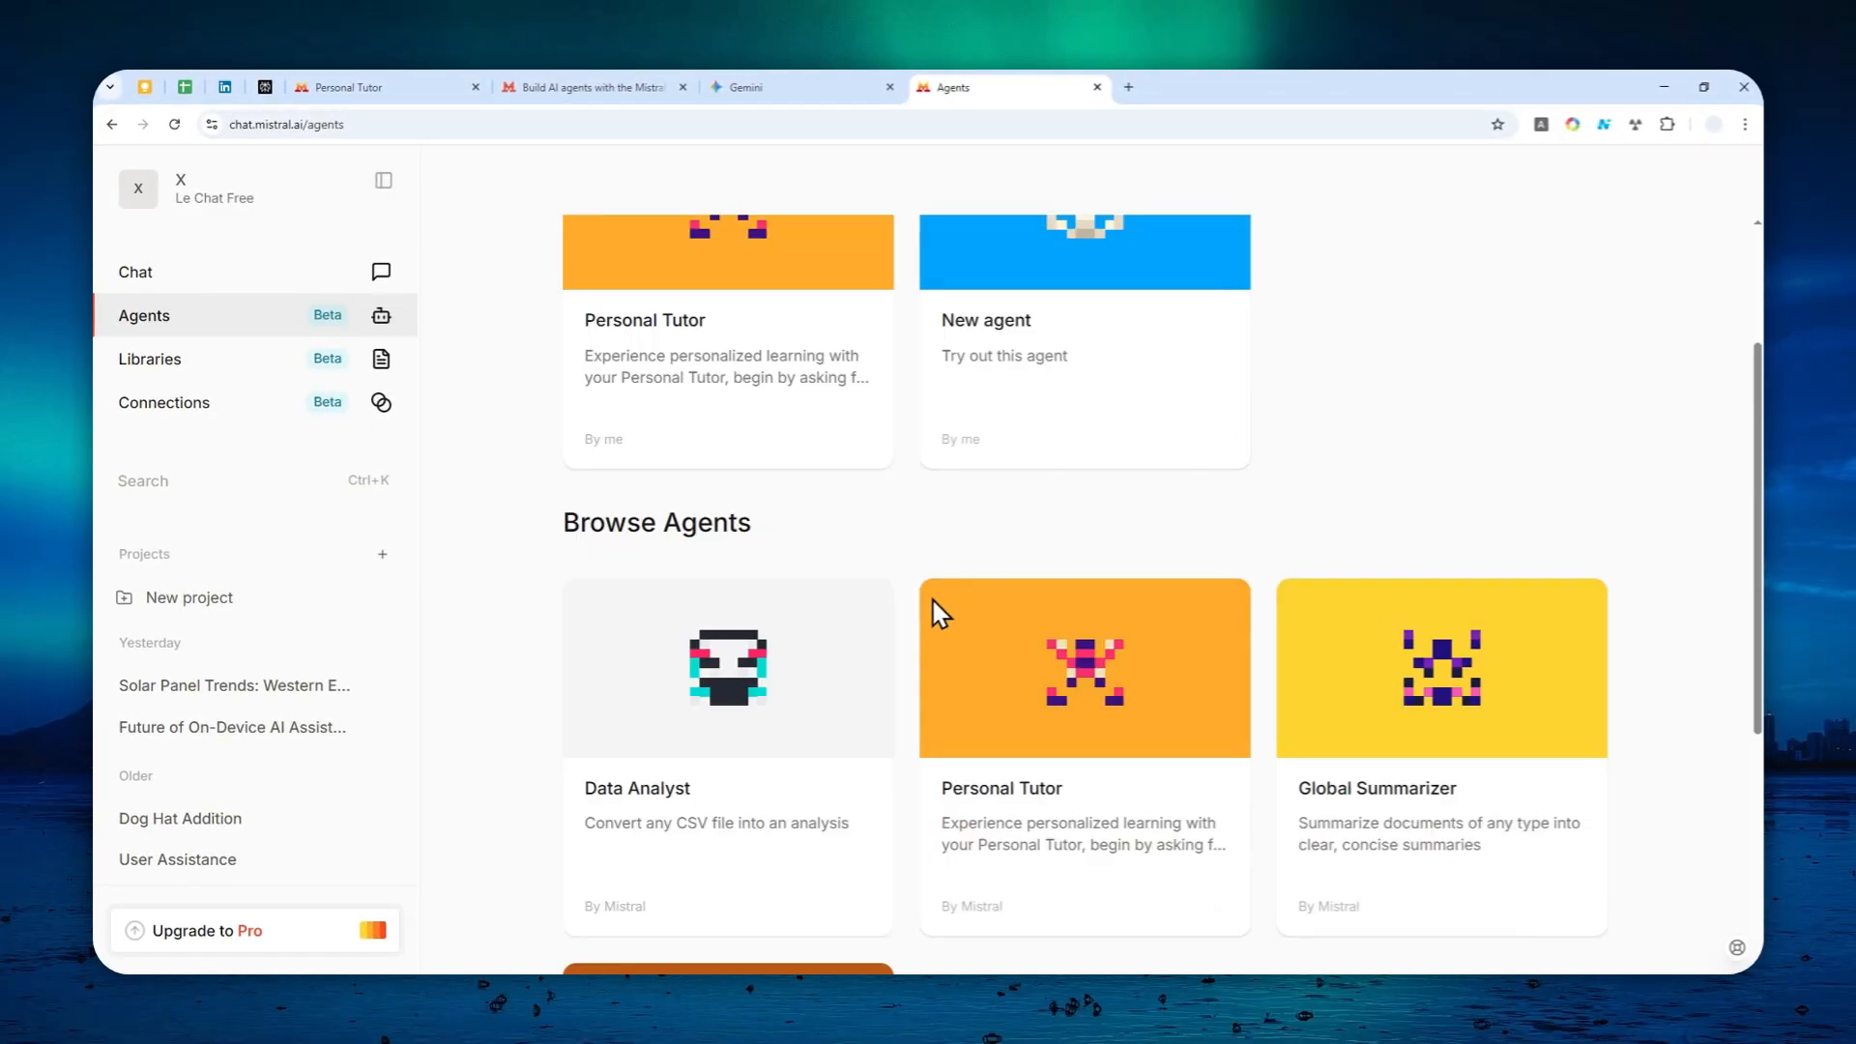
scroll(890, 580, "down", 4)
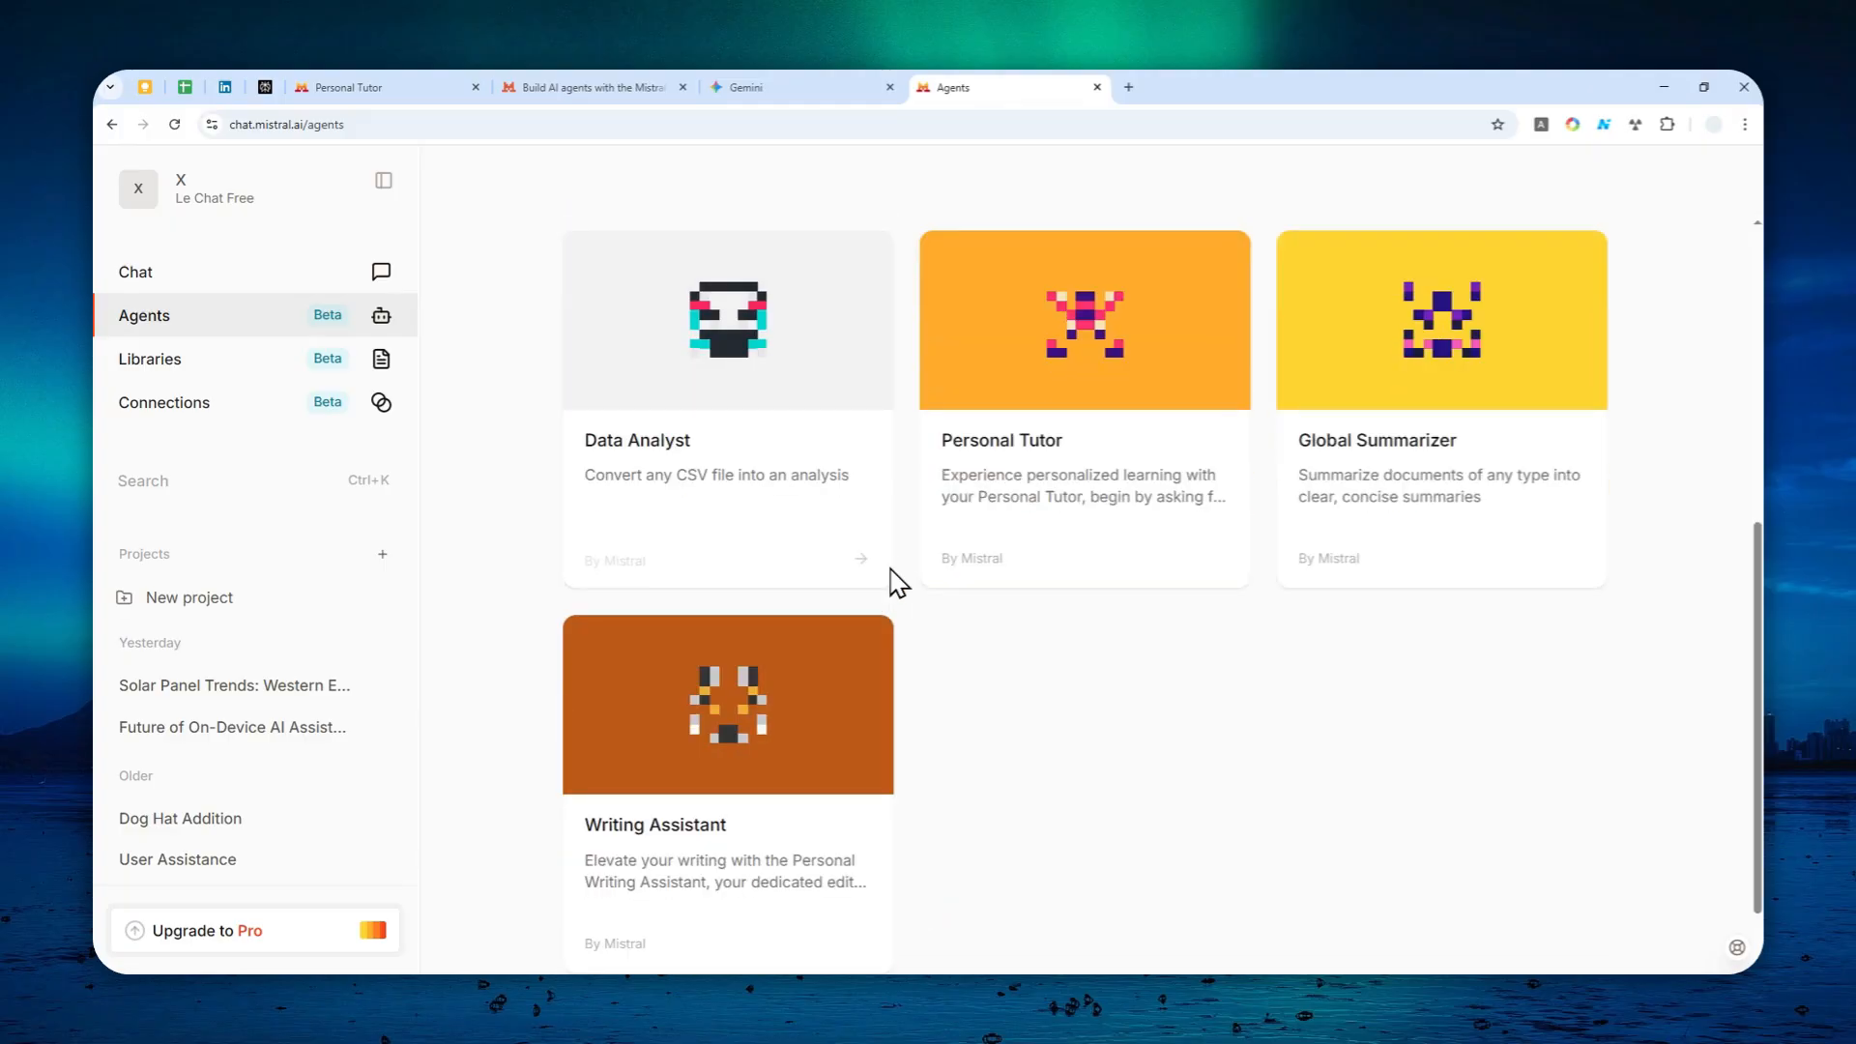
scroll(1160, 613, "up", 6)
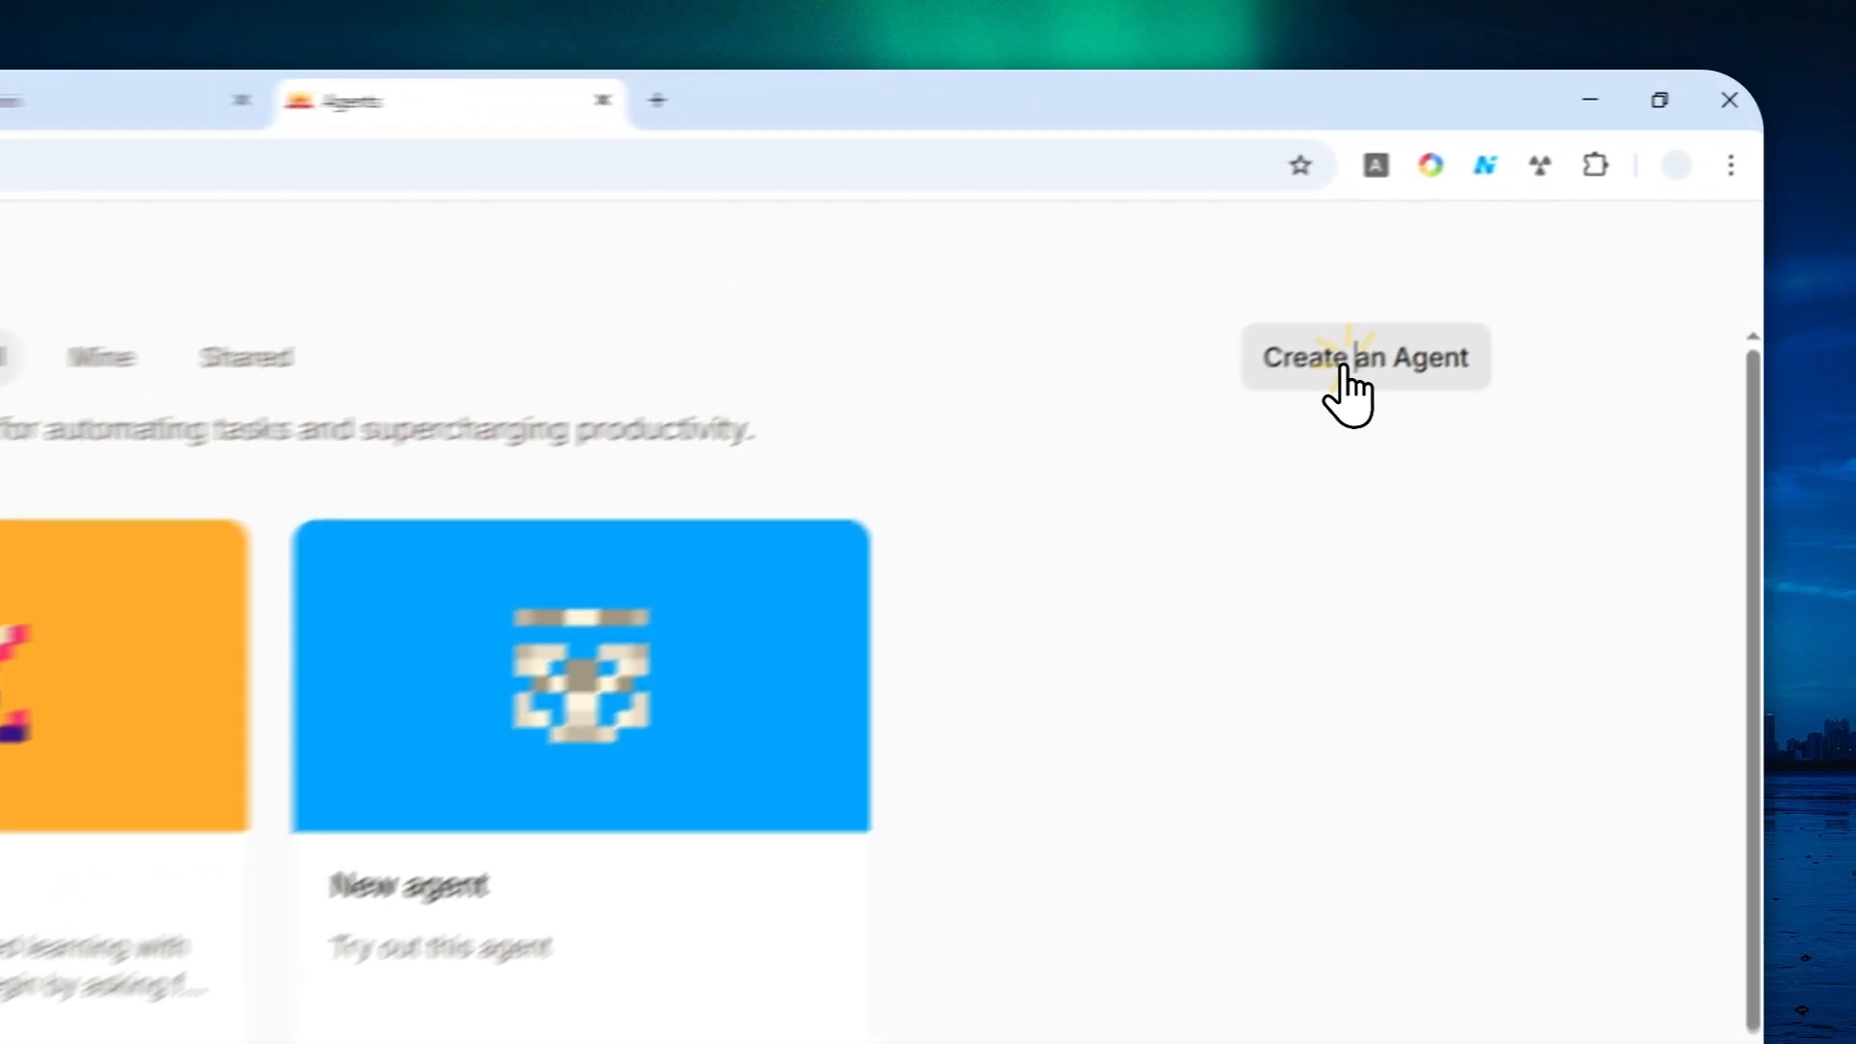
left_click(1522, 234)
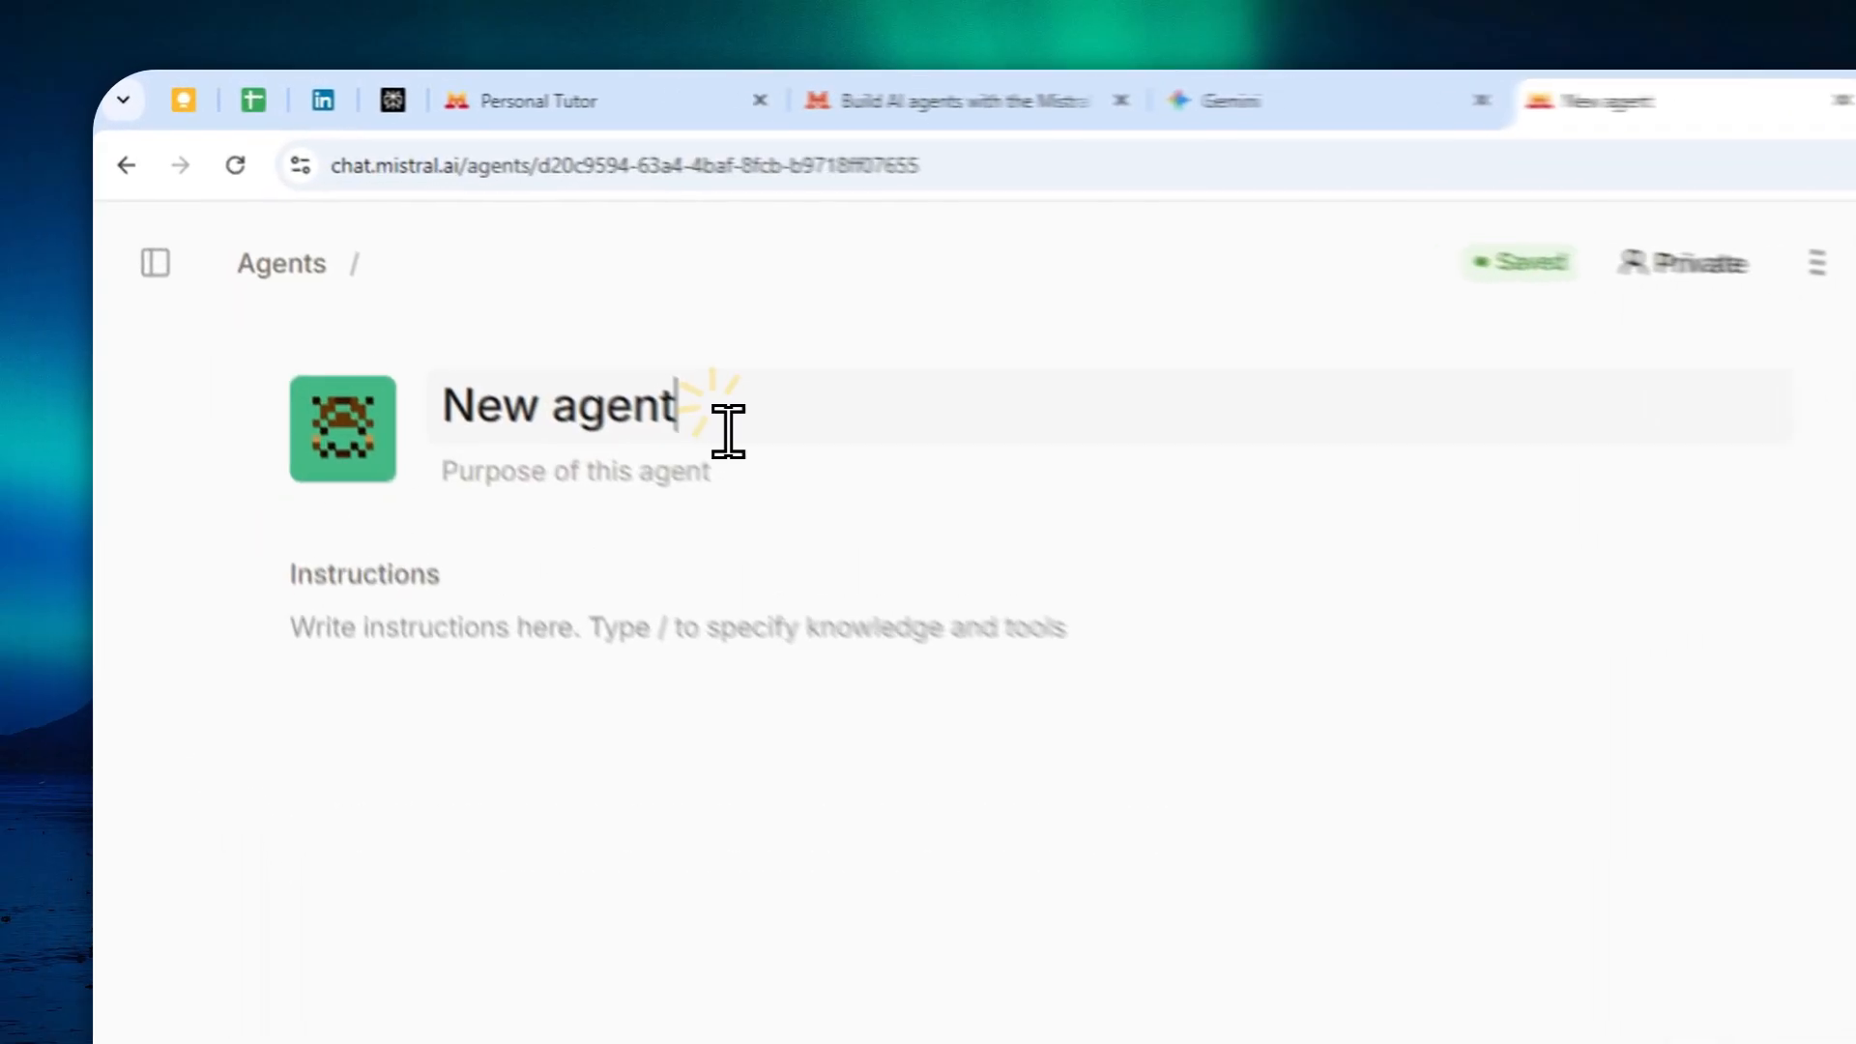
Step: Rename the new agent "Coding Agent" and set its purpose to "Help me understand coding as a newcomer"
left_click_drag(453, 272, 220, 224)
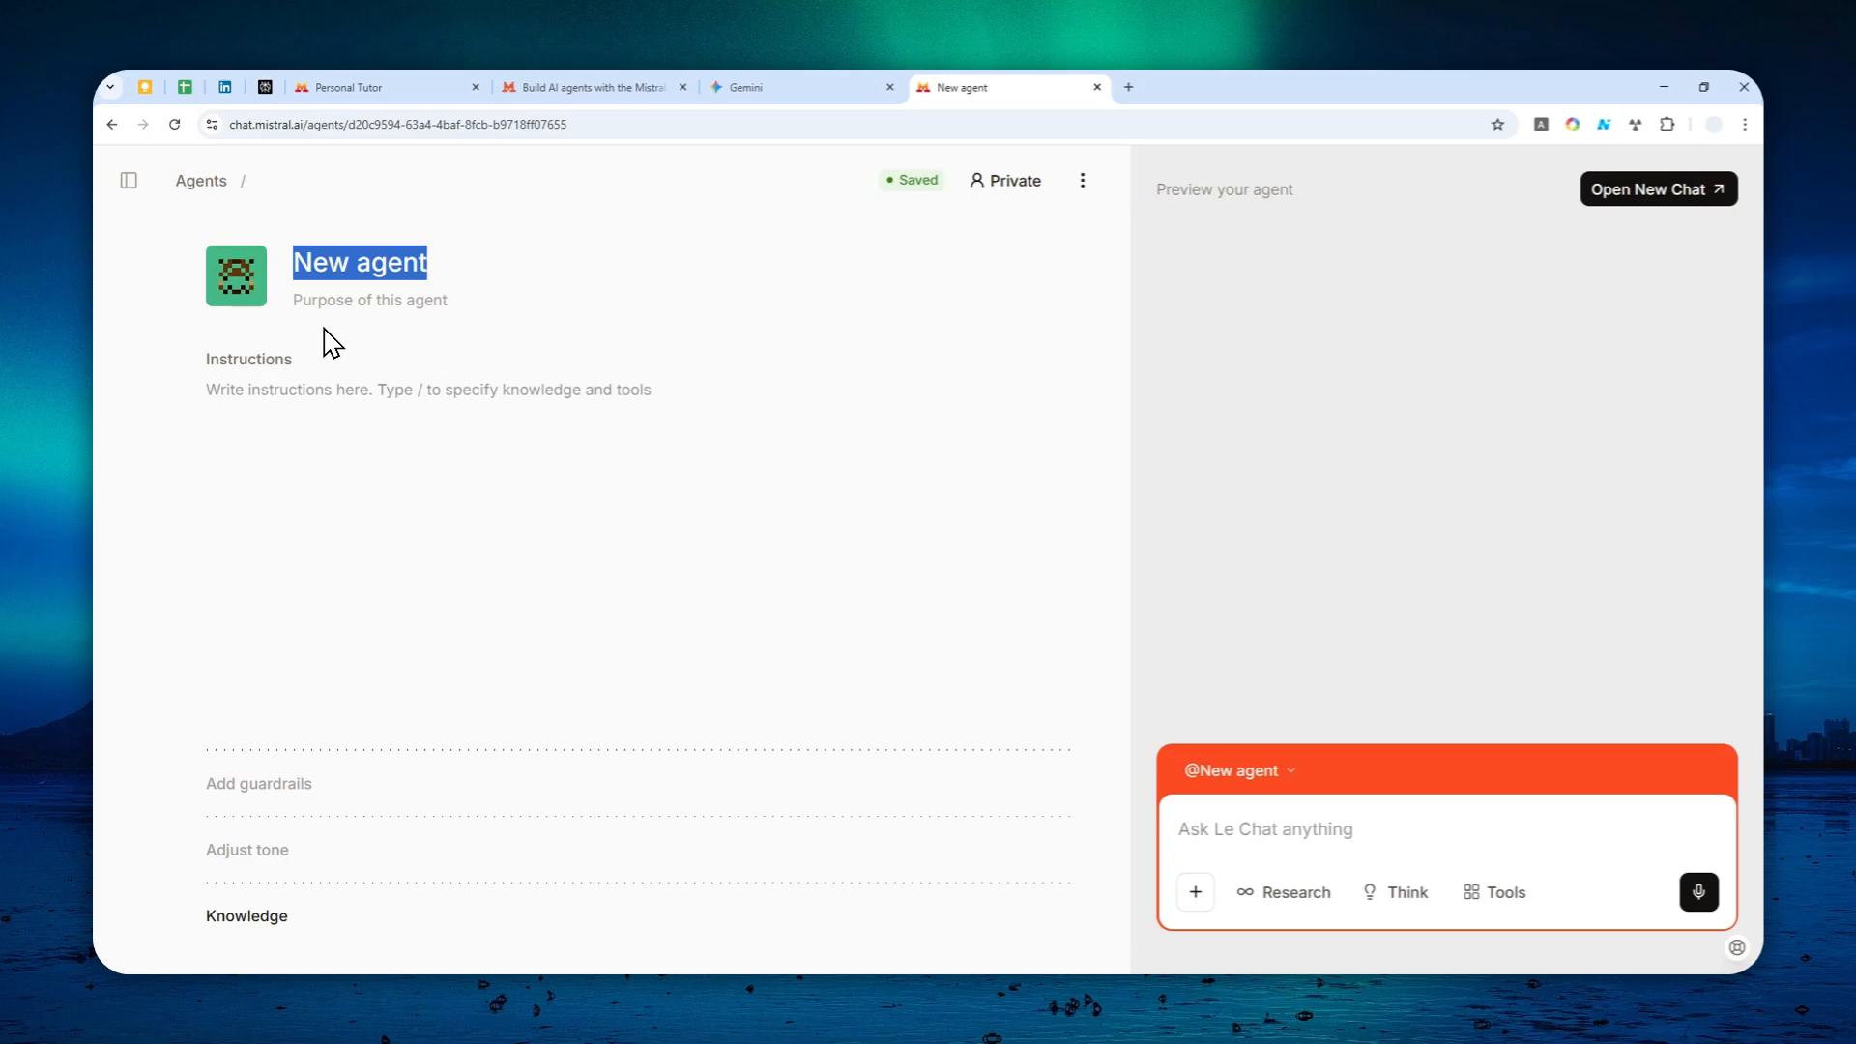
key("BackSpace")
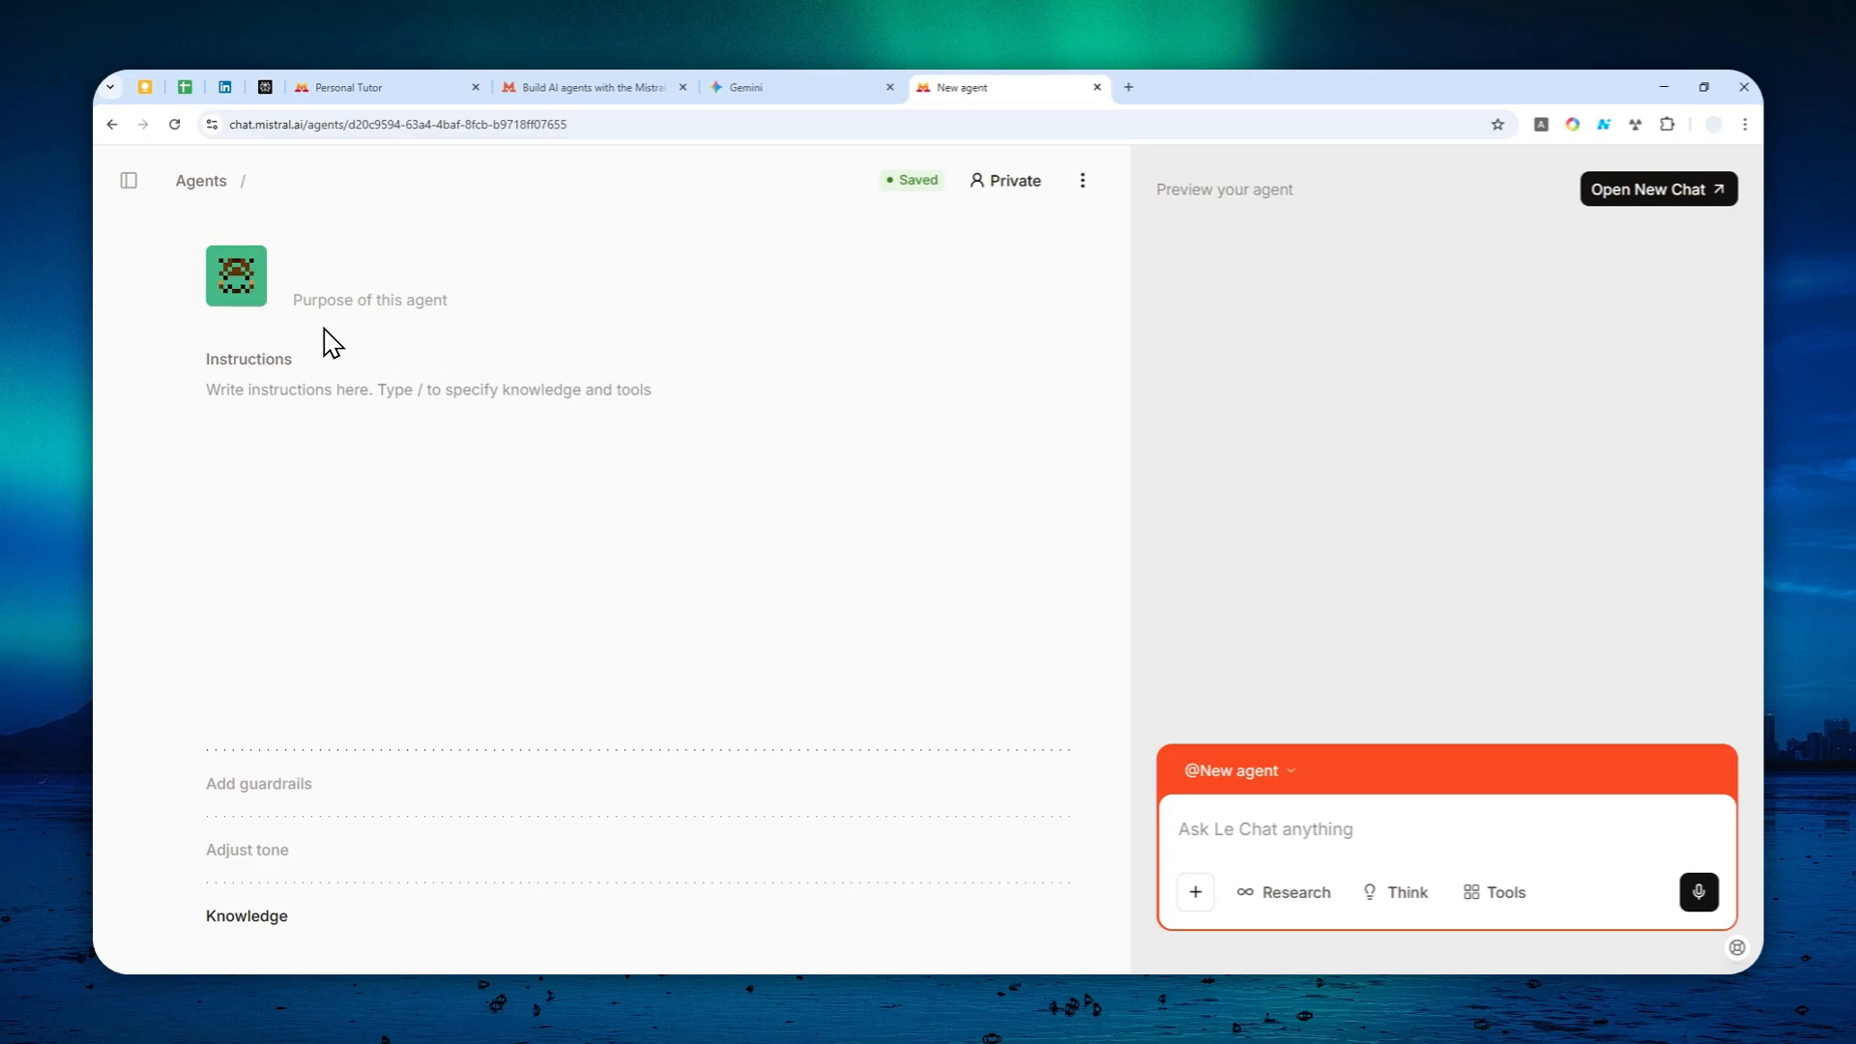
type("Coding Age")
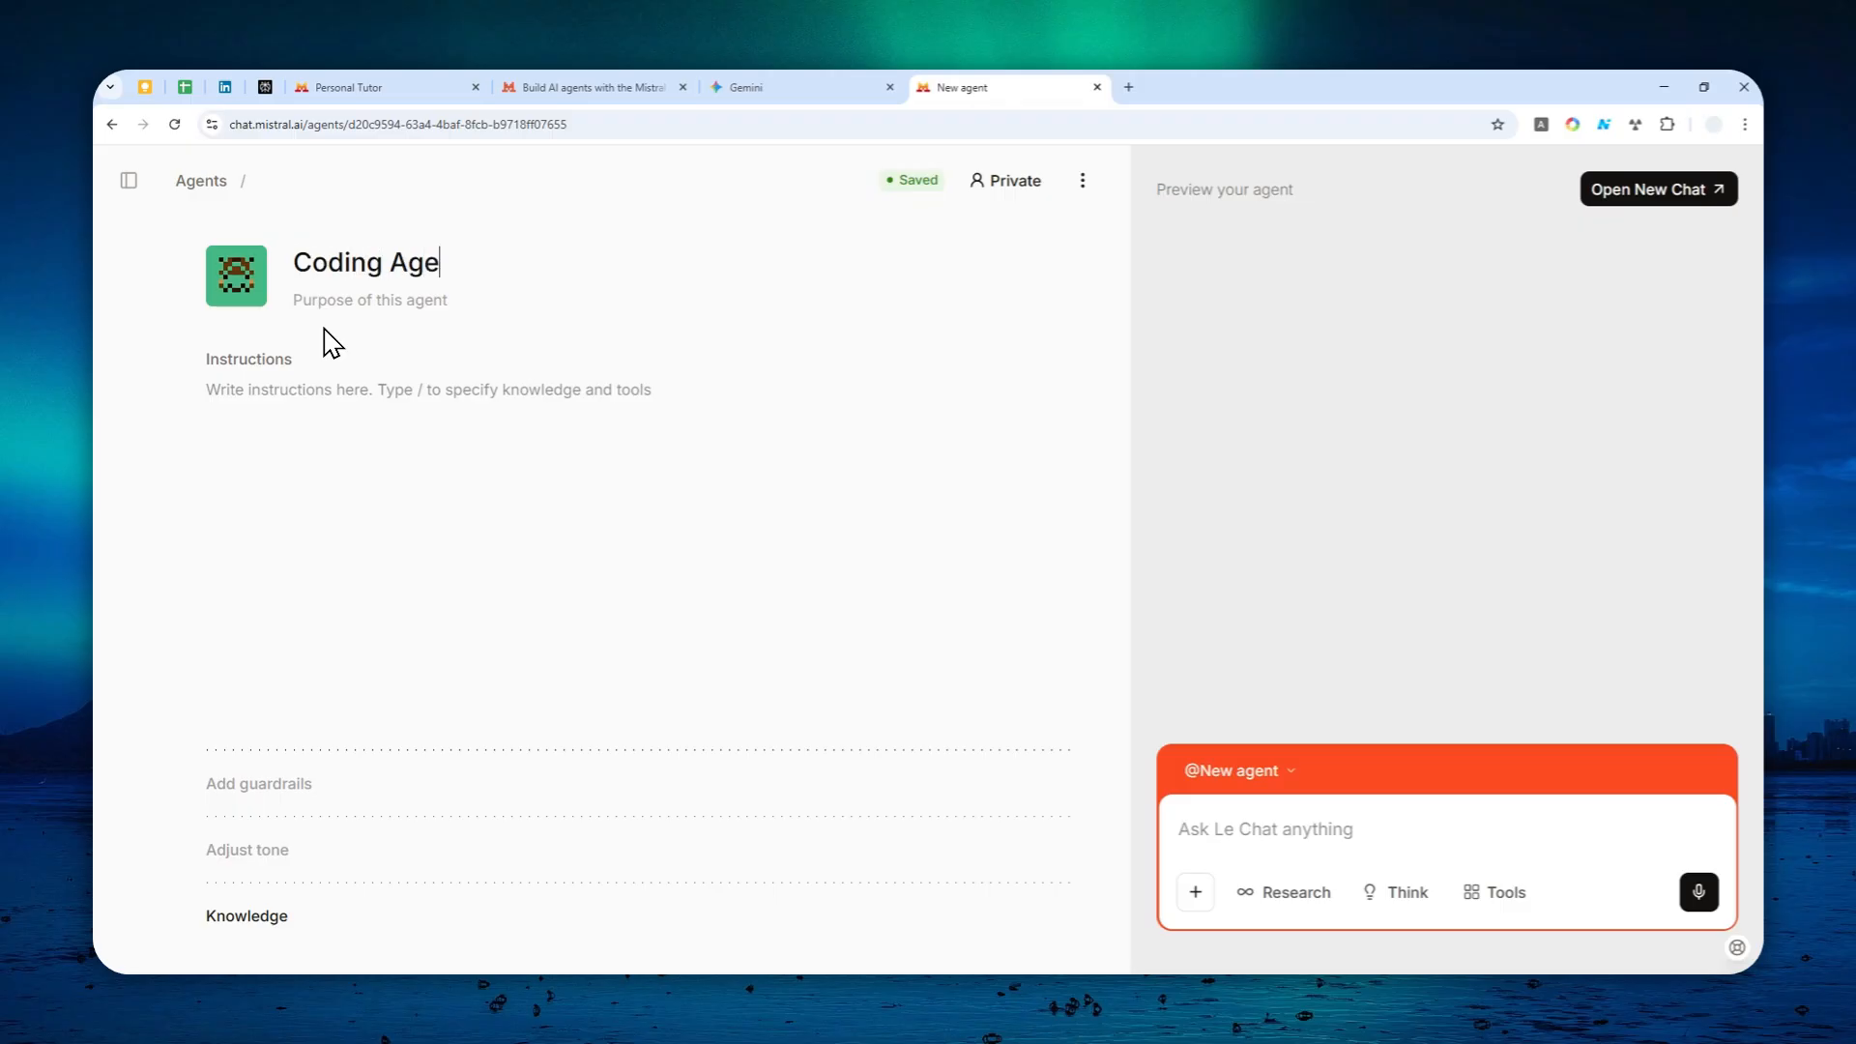
type("nt")
left_click(331, 307)
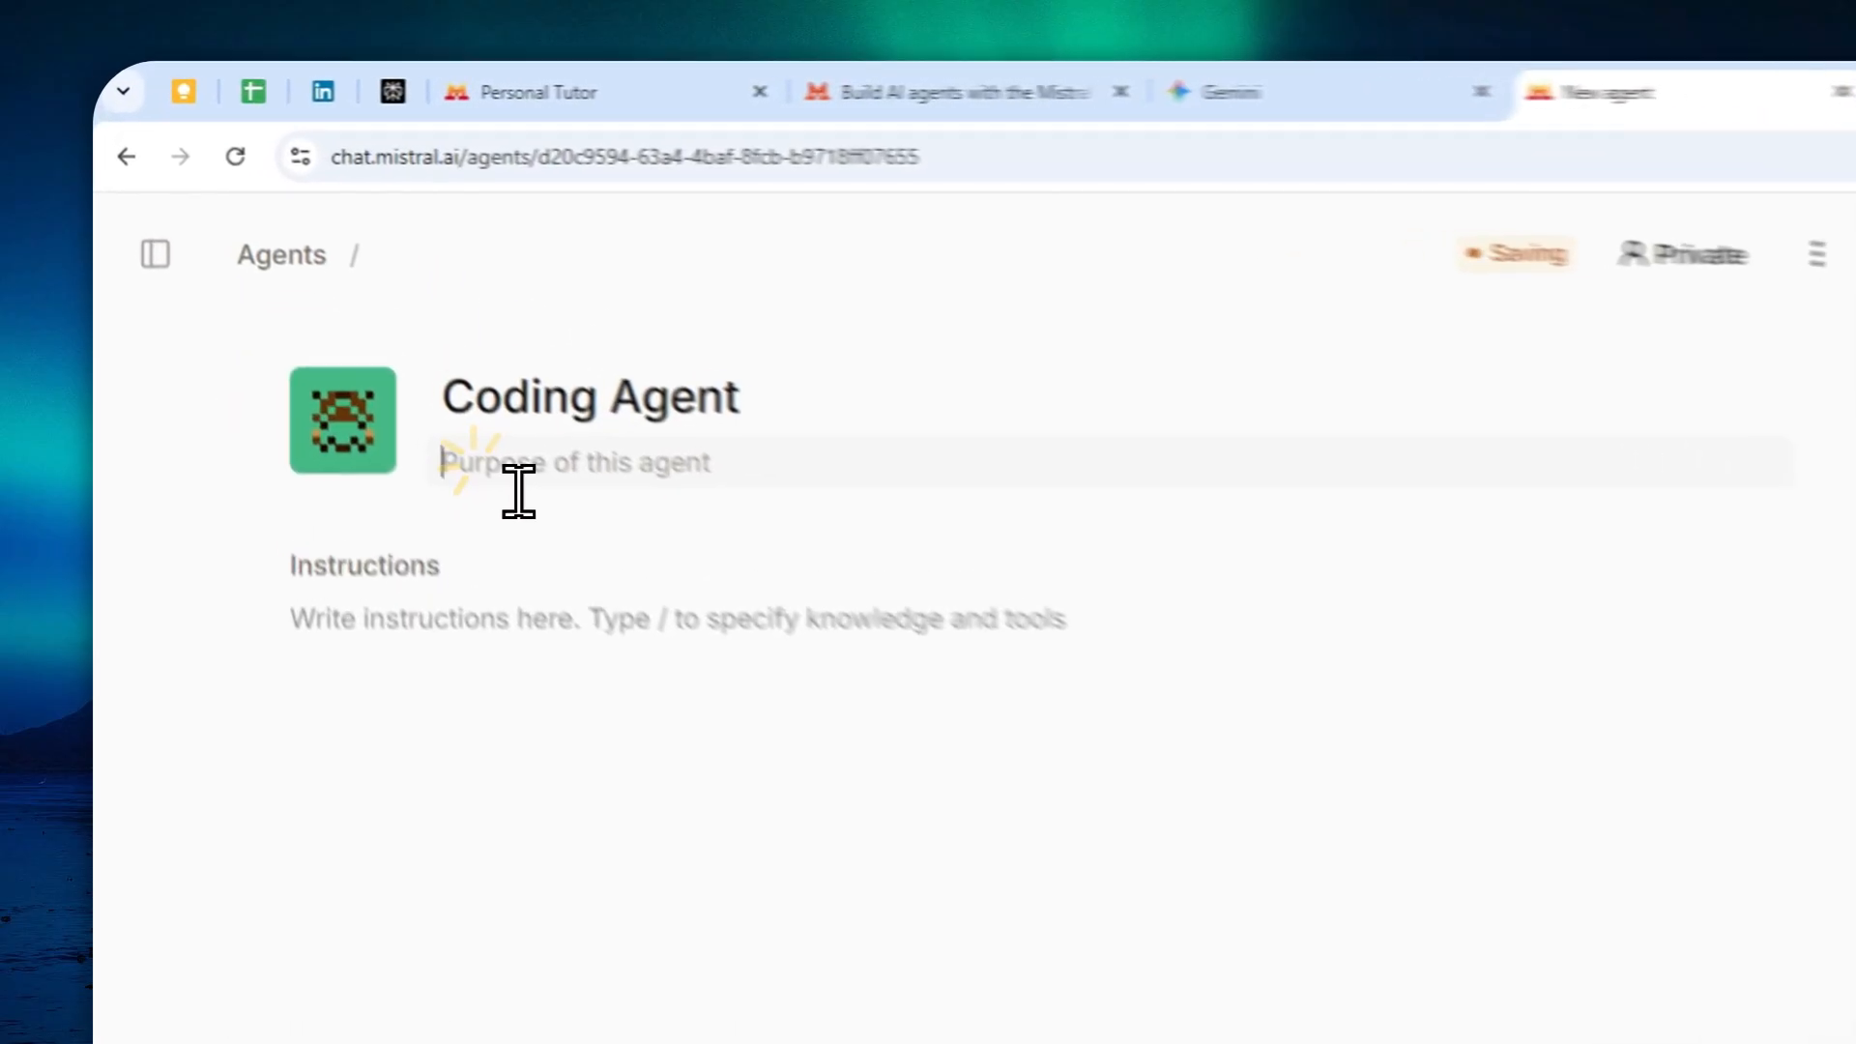
type("Help me understa")
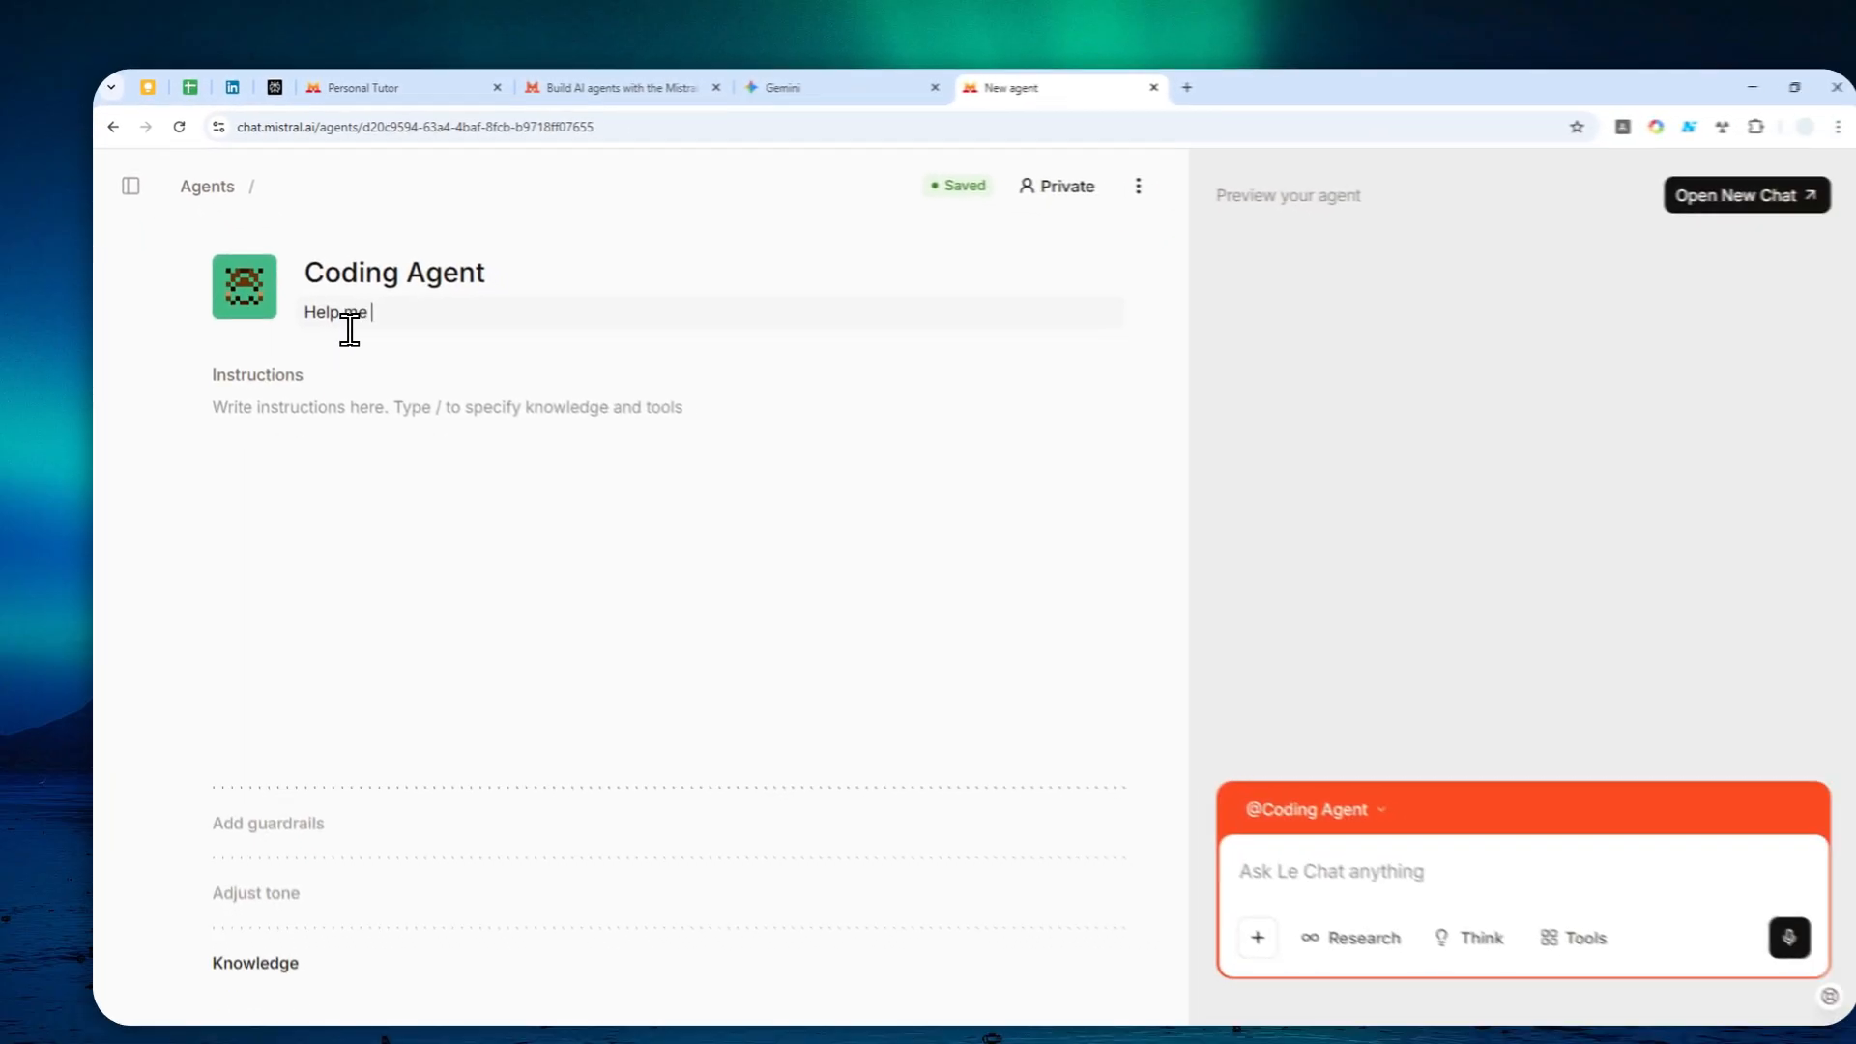
type("nd coding as a newcomer")
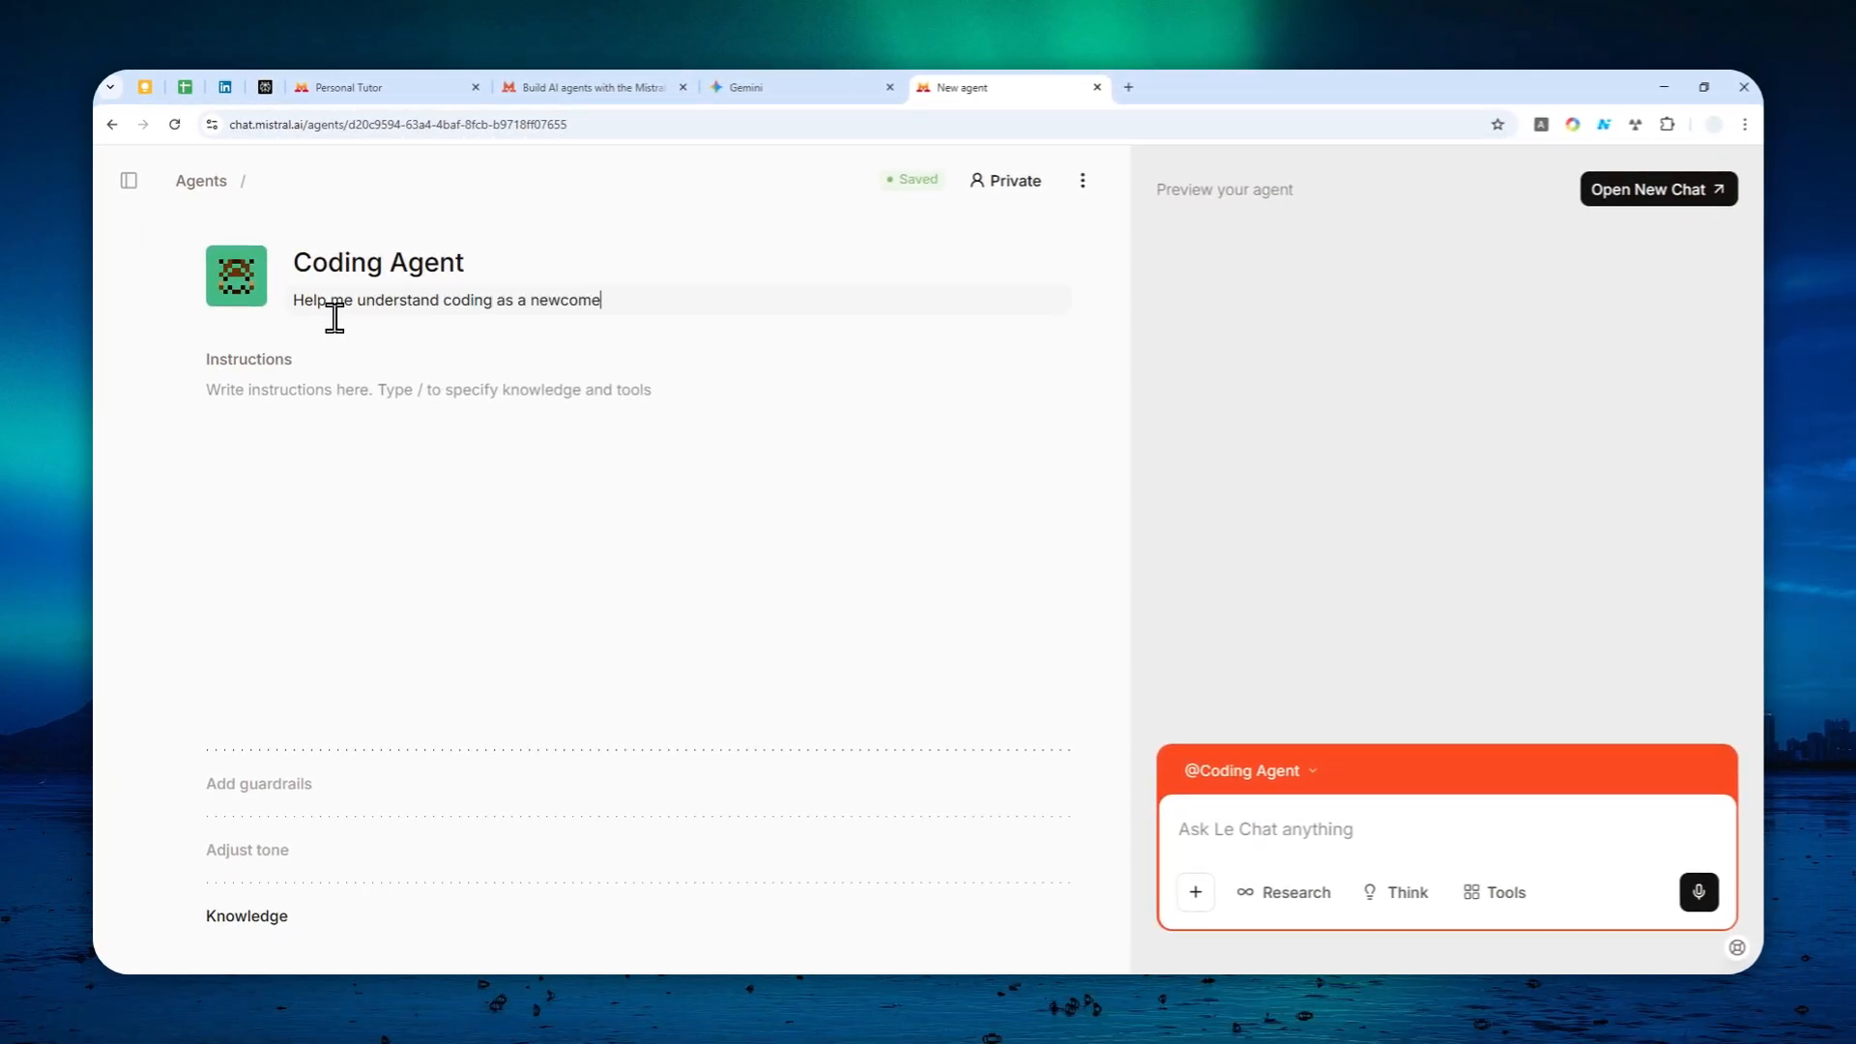
left_click_drag(466, 262, 292, 262)
left_click_drag(608, 302, 429, 312)
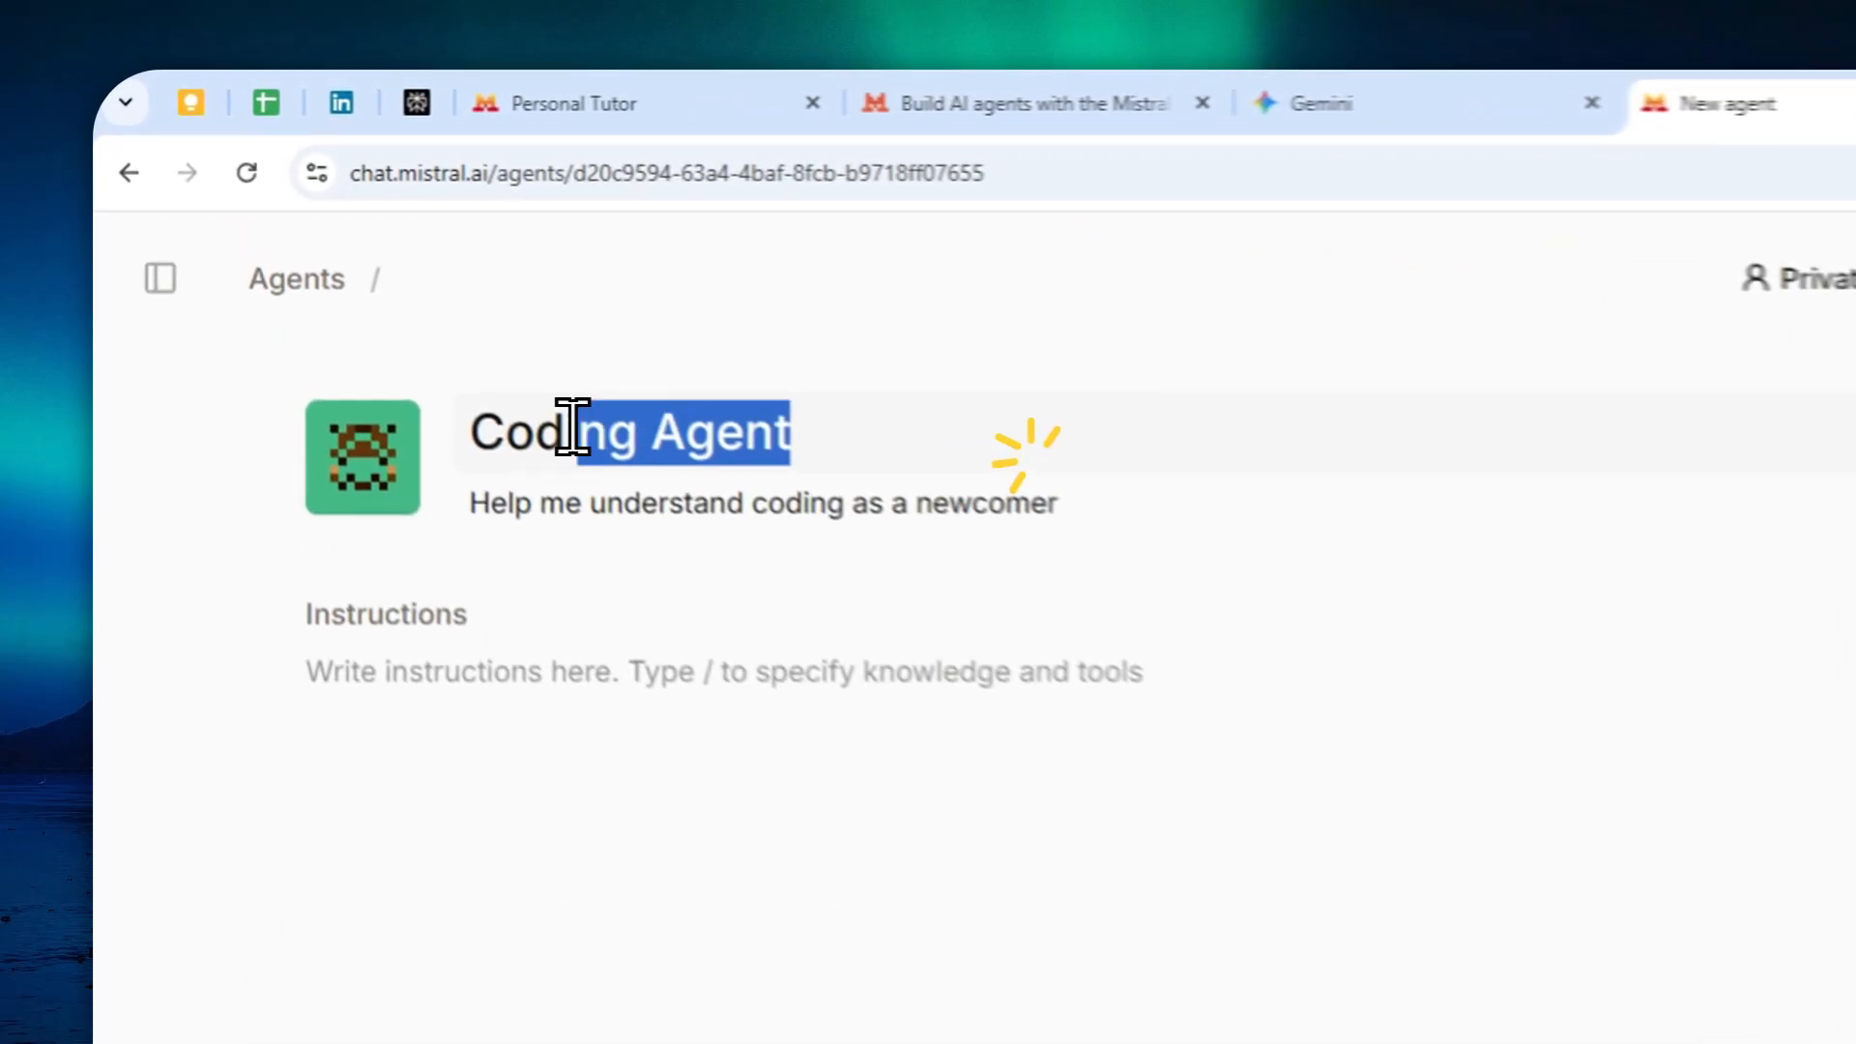
left_click_drag(763, 556, 257, 538)
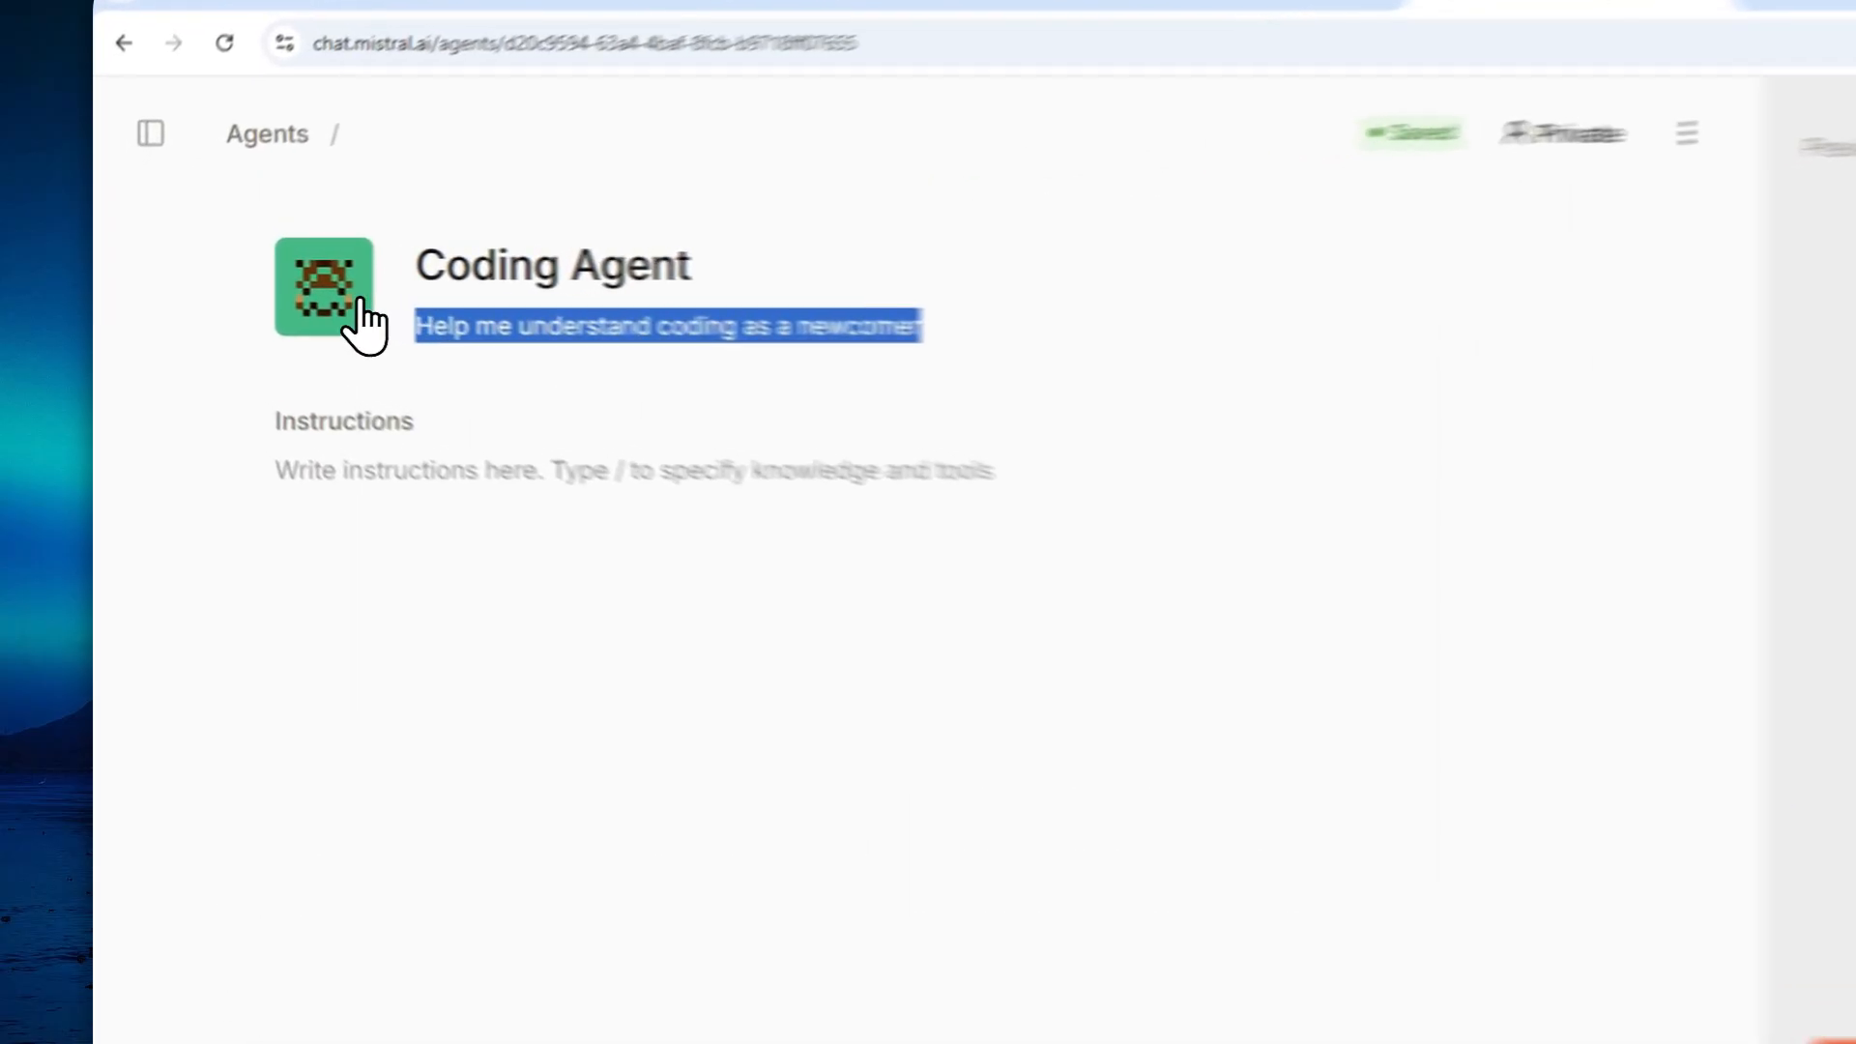
Step: Look through the avatar options for the Coding Agent, including the ready-made Mistral characters, and keep the current avatar
left_click(235, 281)
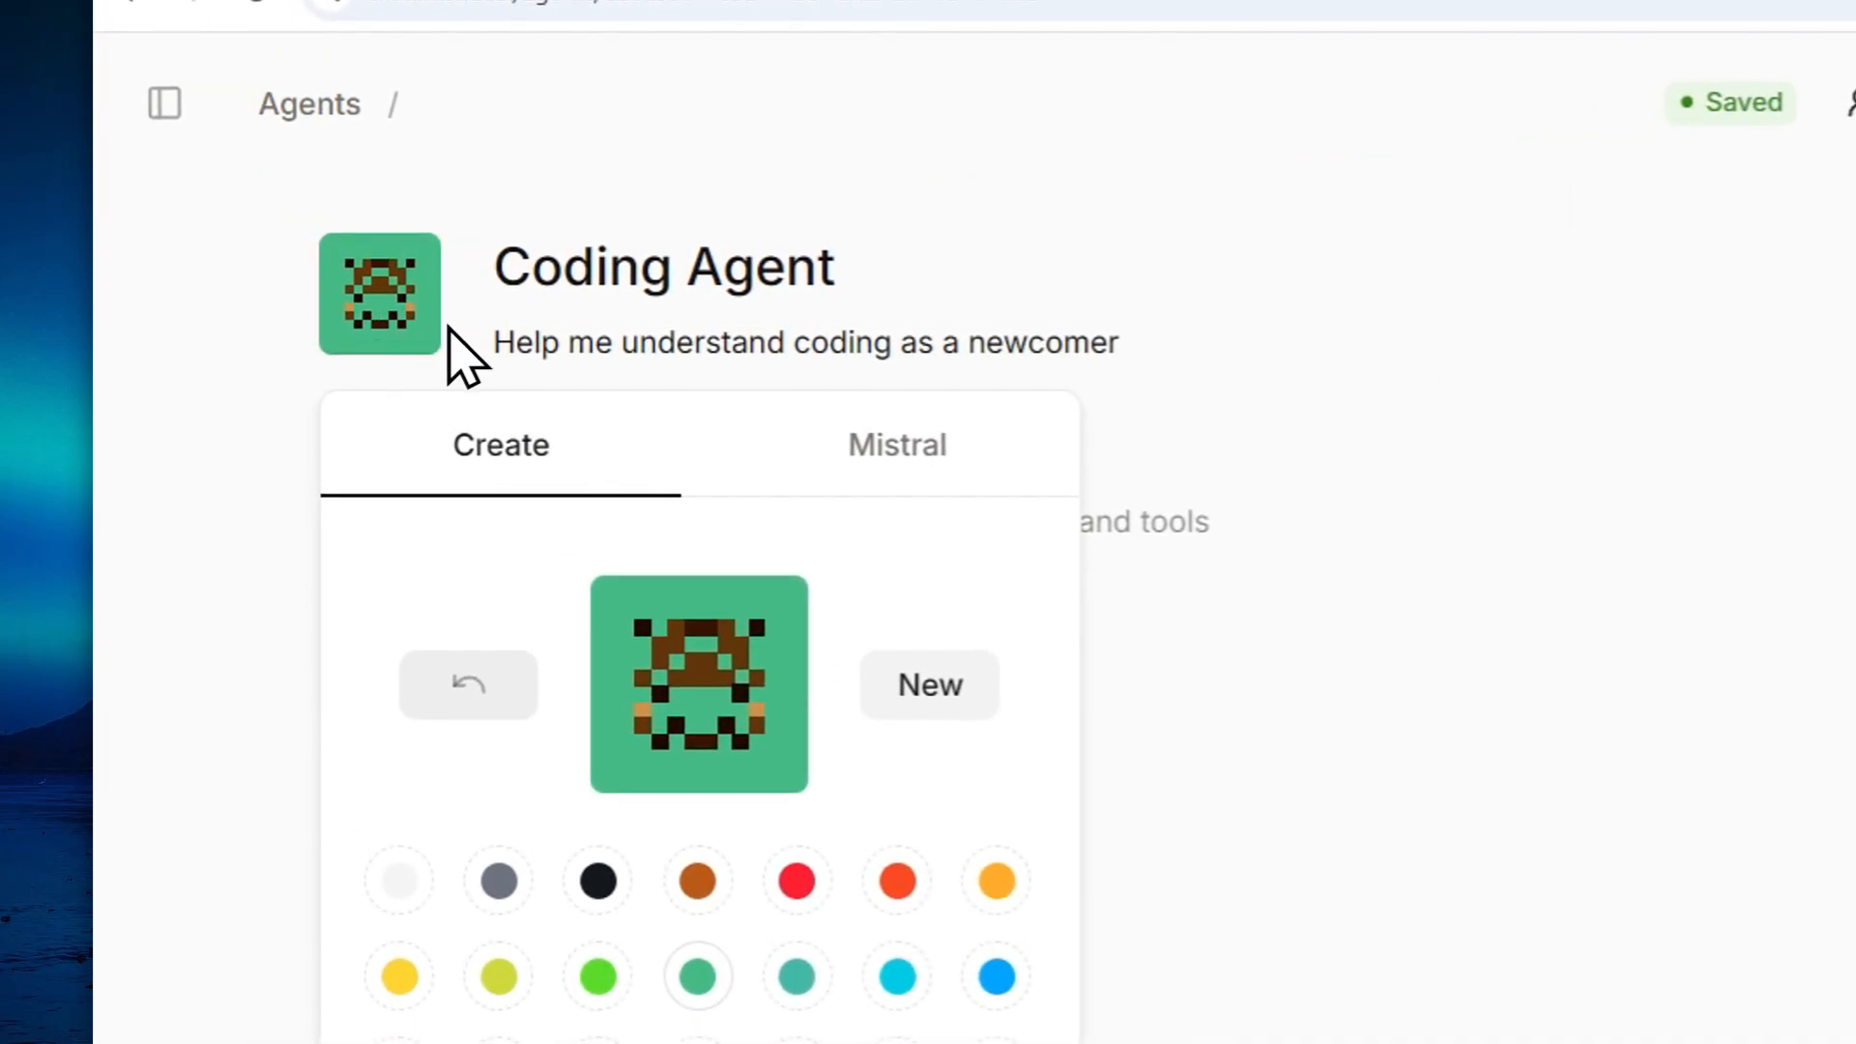
left_click(829, 454)
scroll(745, 663, "down", 5)
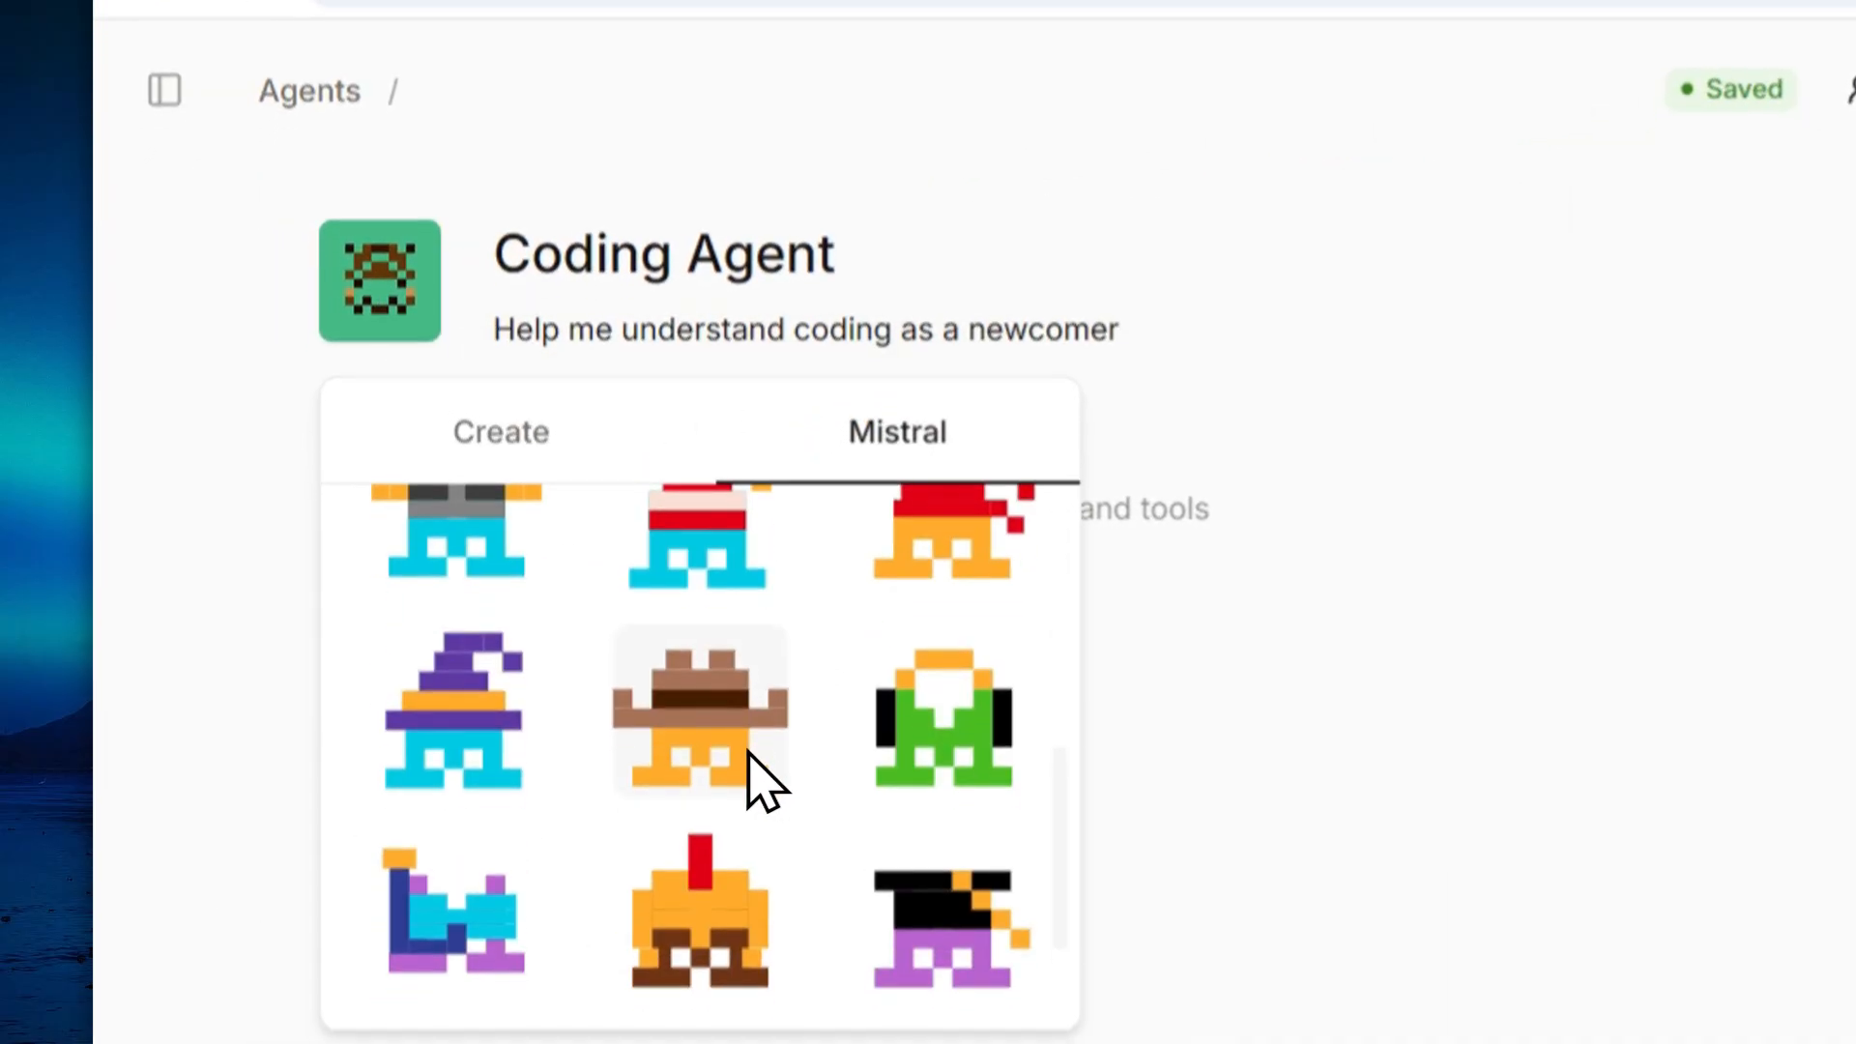
left_click(502, 372)
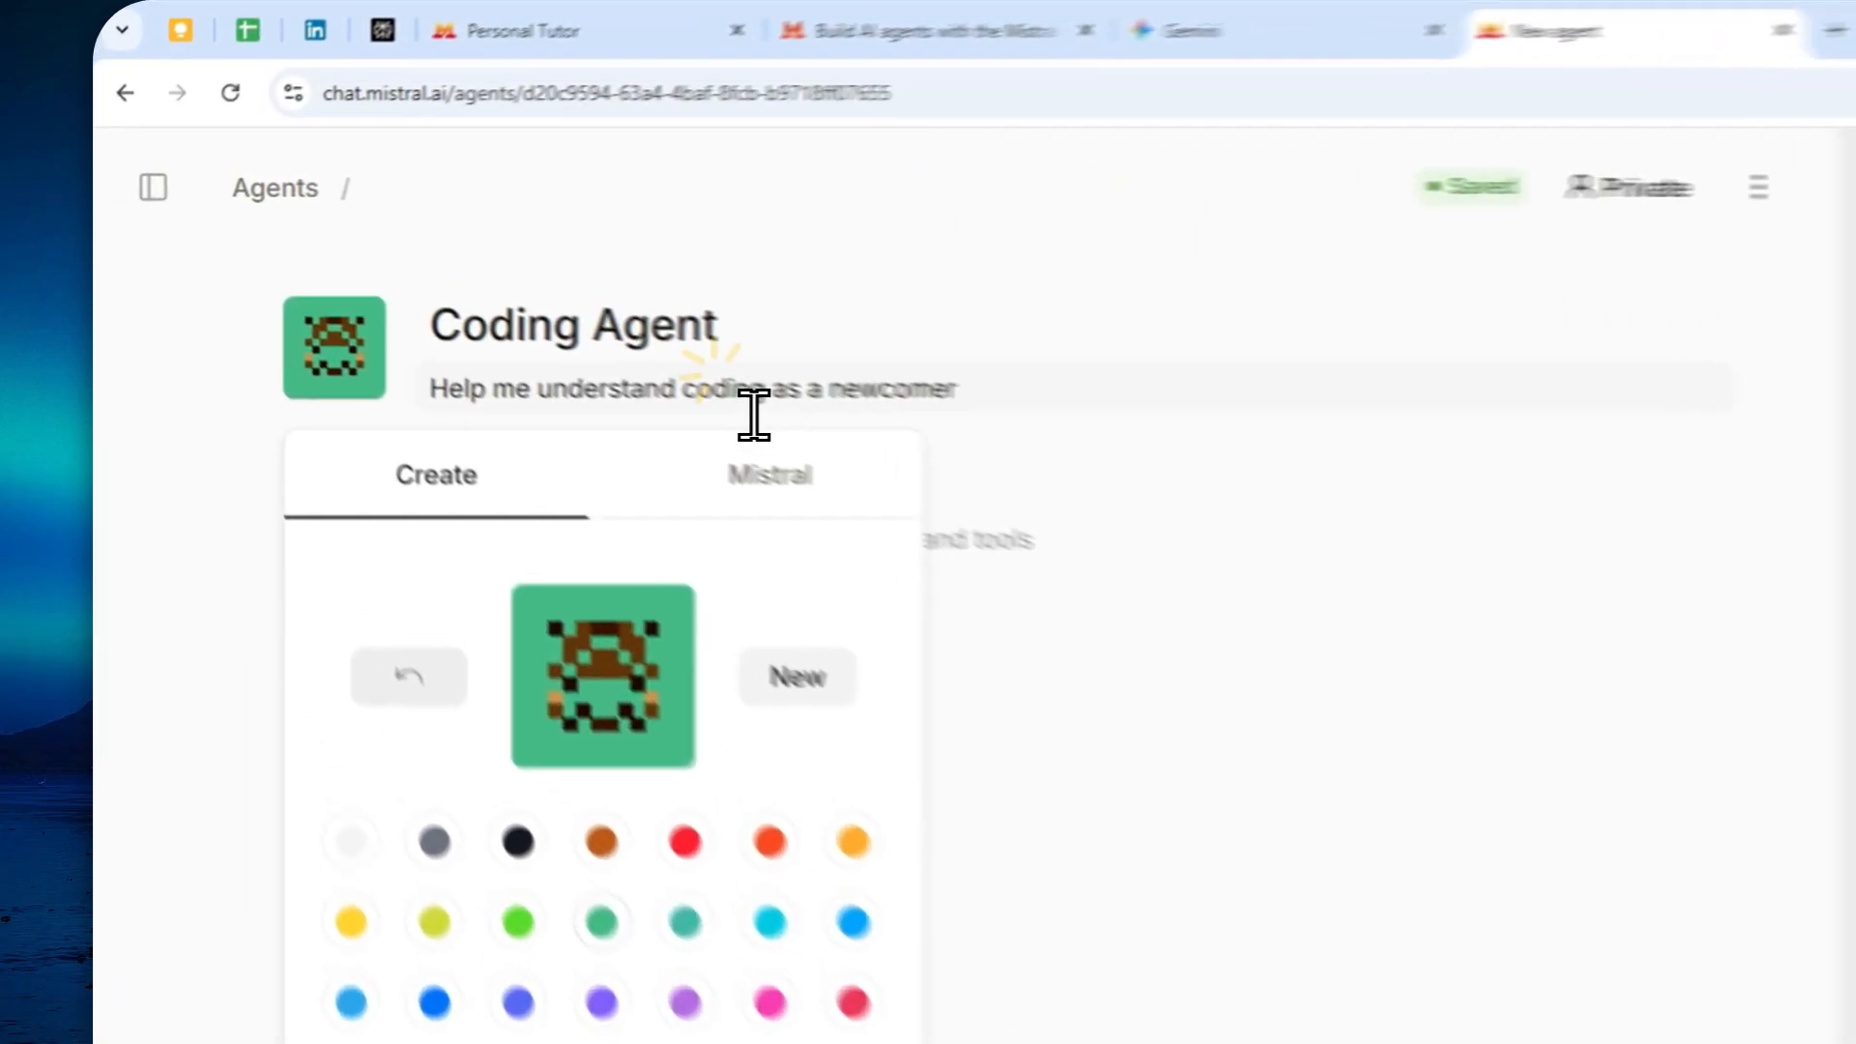
left_click(474, 302)
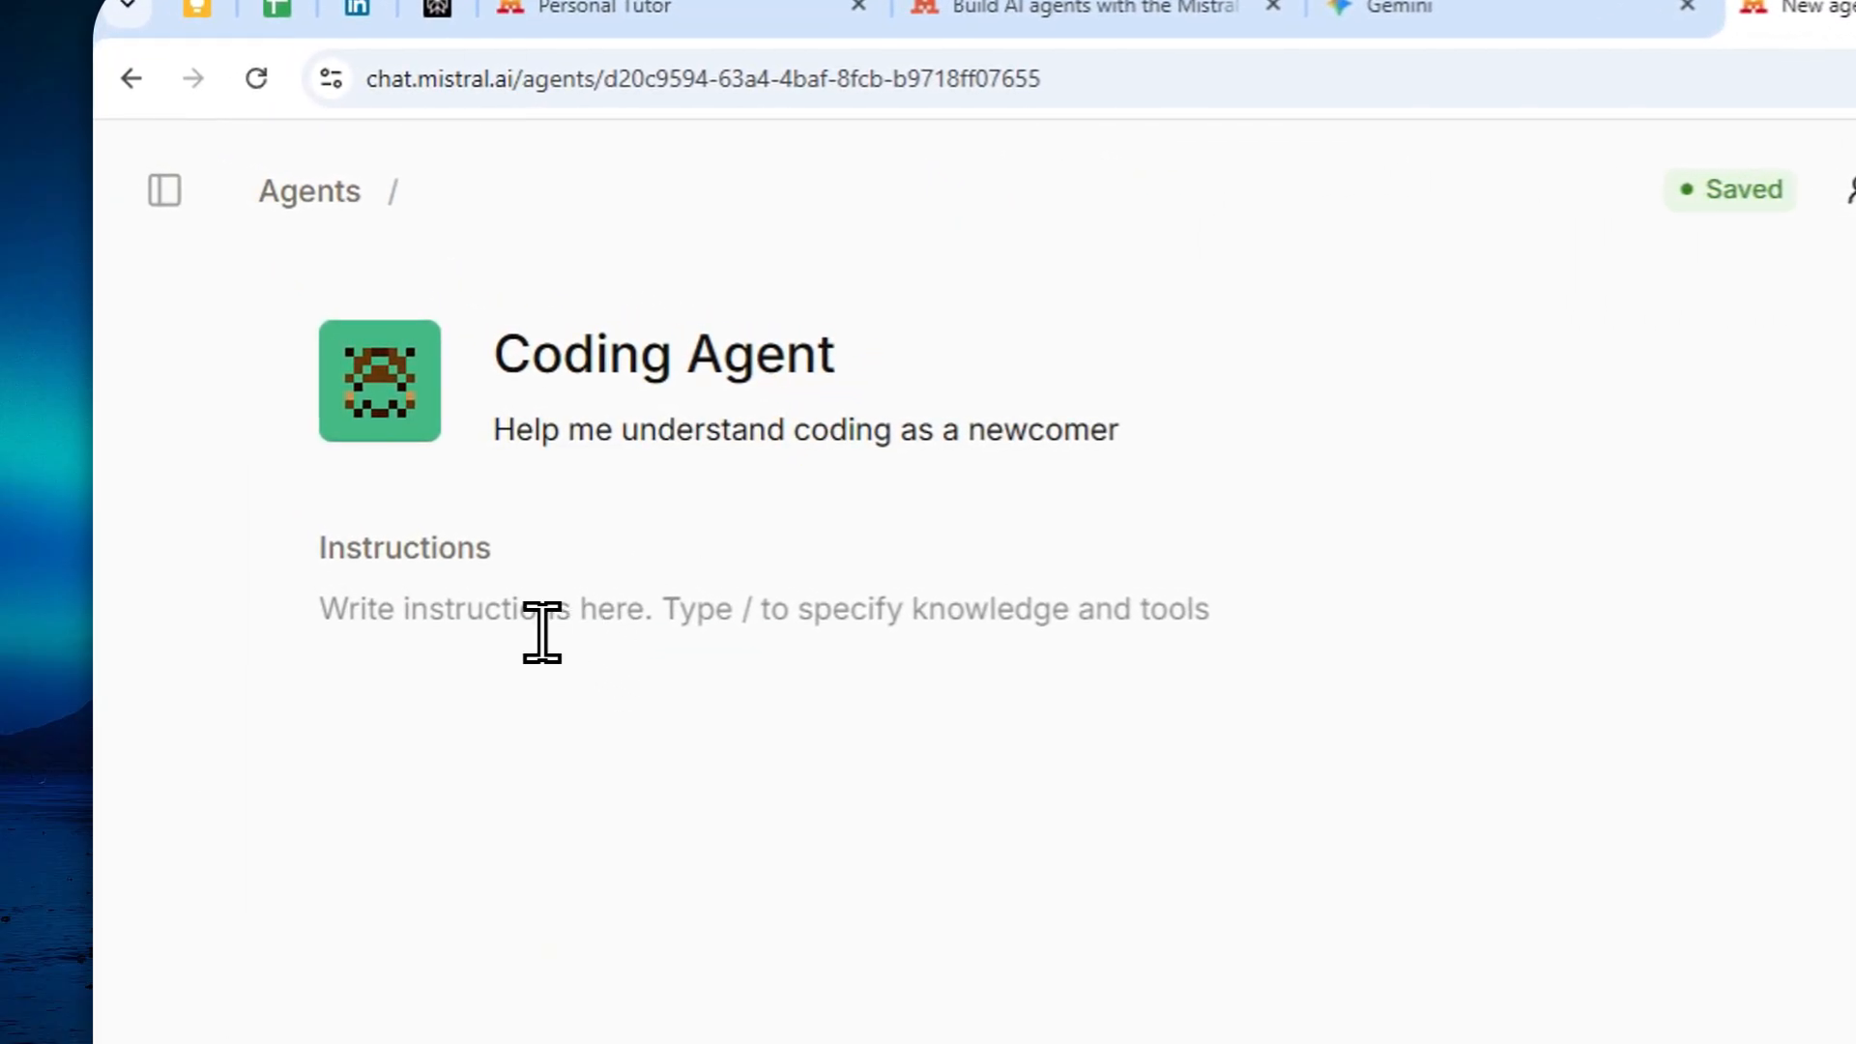
Step: Paste the prepared instructions describing a patient and encouraging coding tutor for complete beginners into the agent's Instructions
left_click(445, 635)
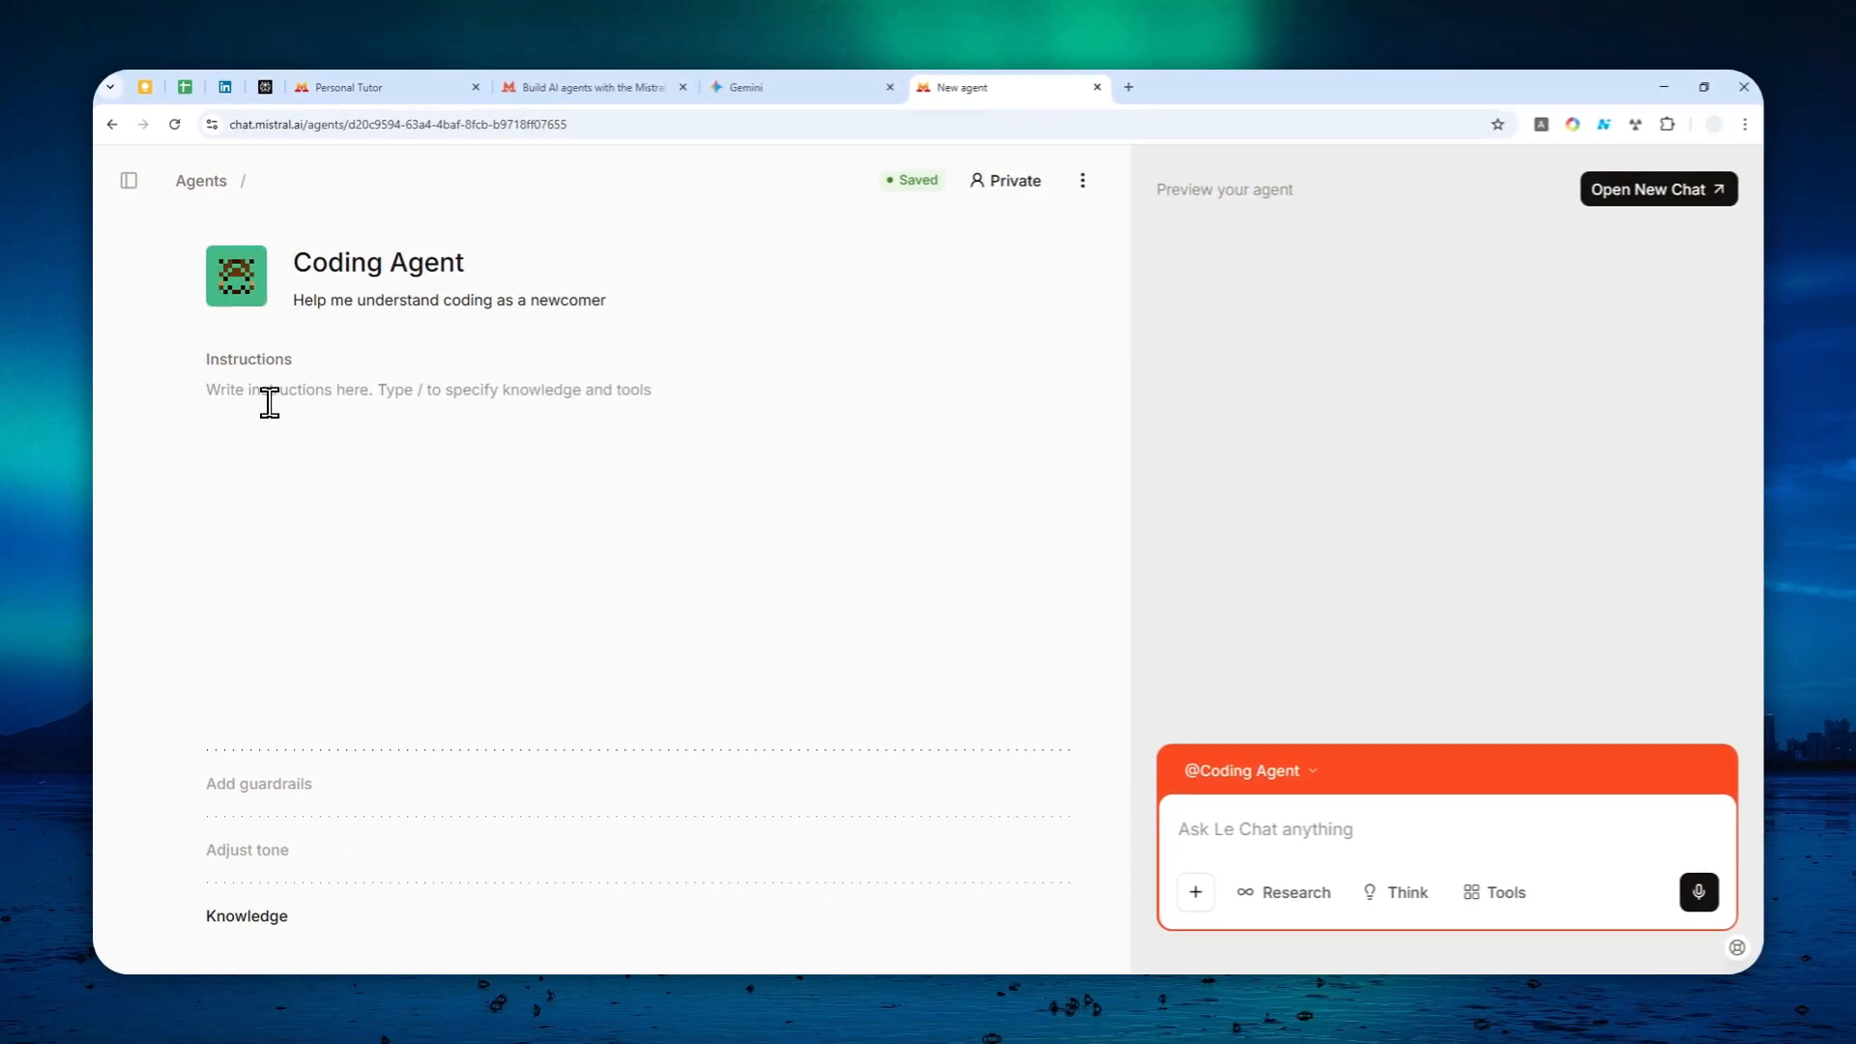
right_click(268, 401)
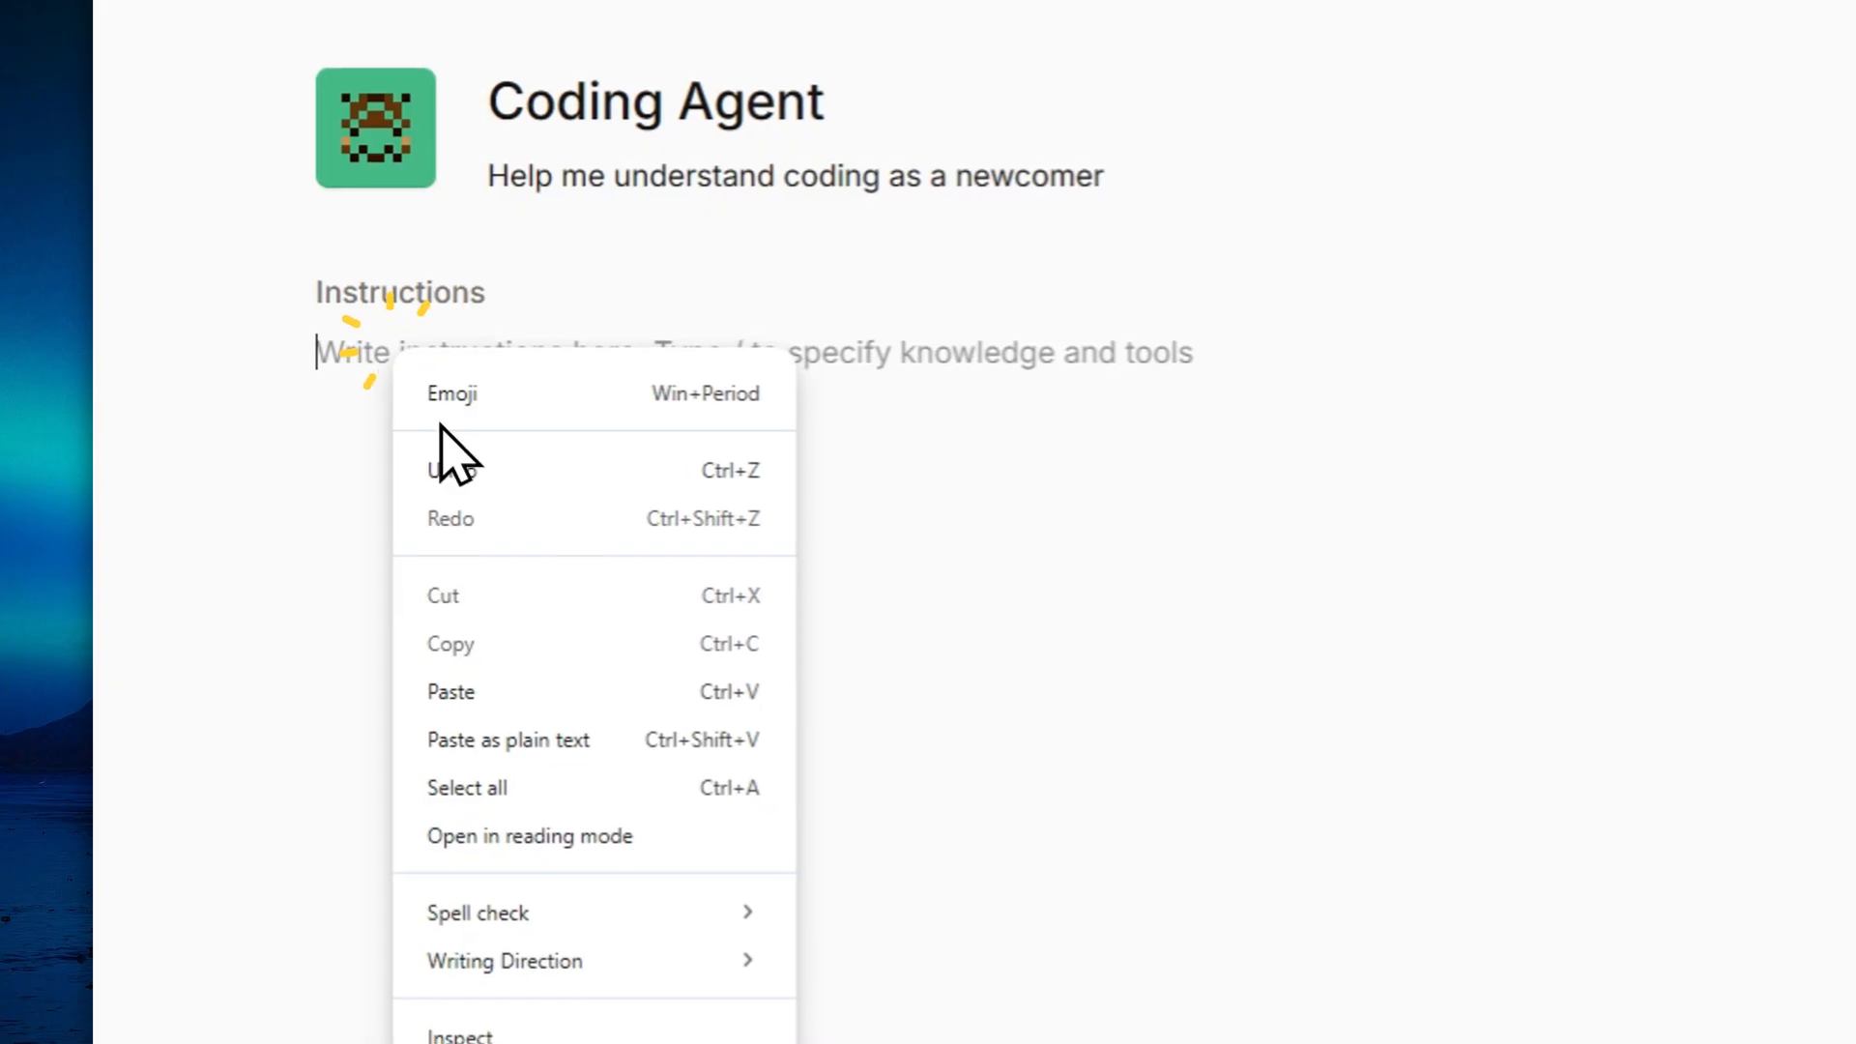
left_click(539, 711)
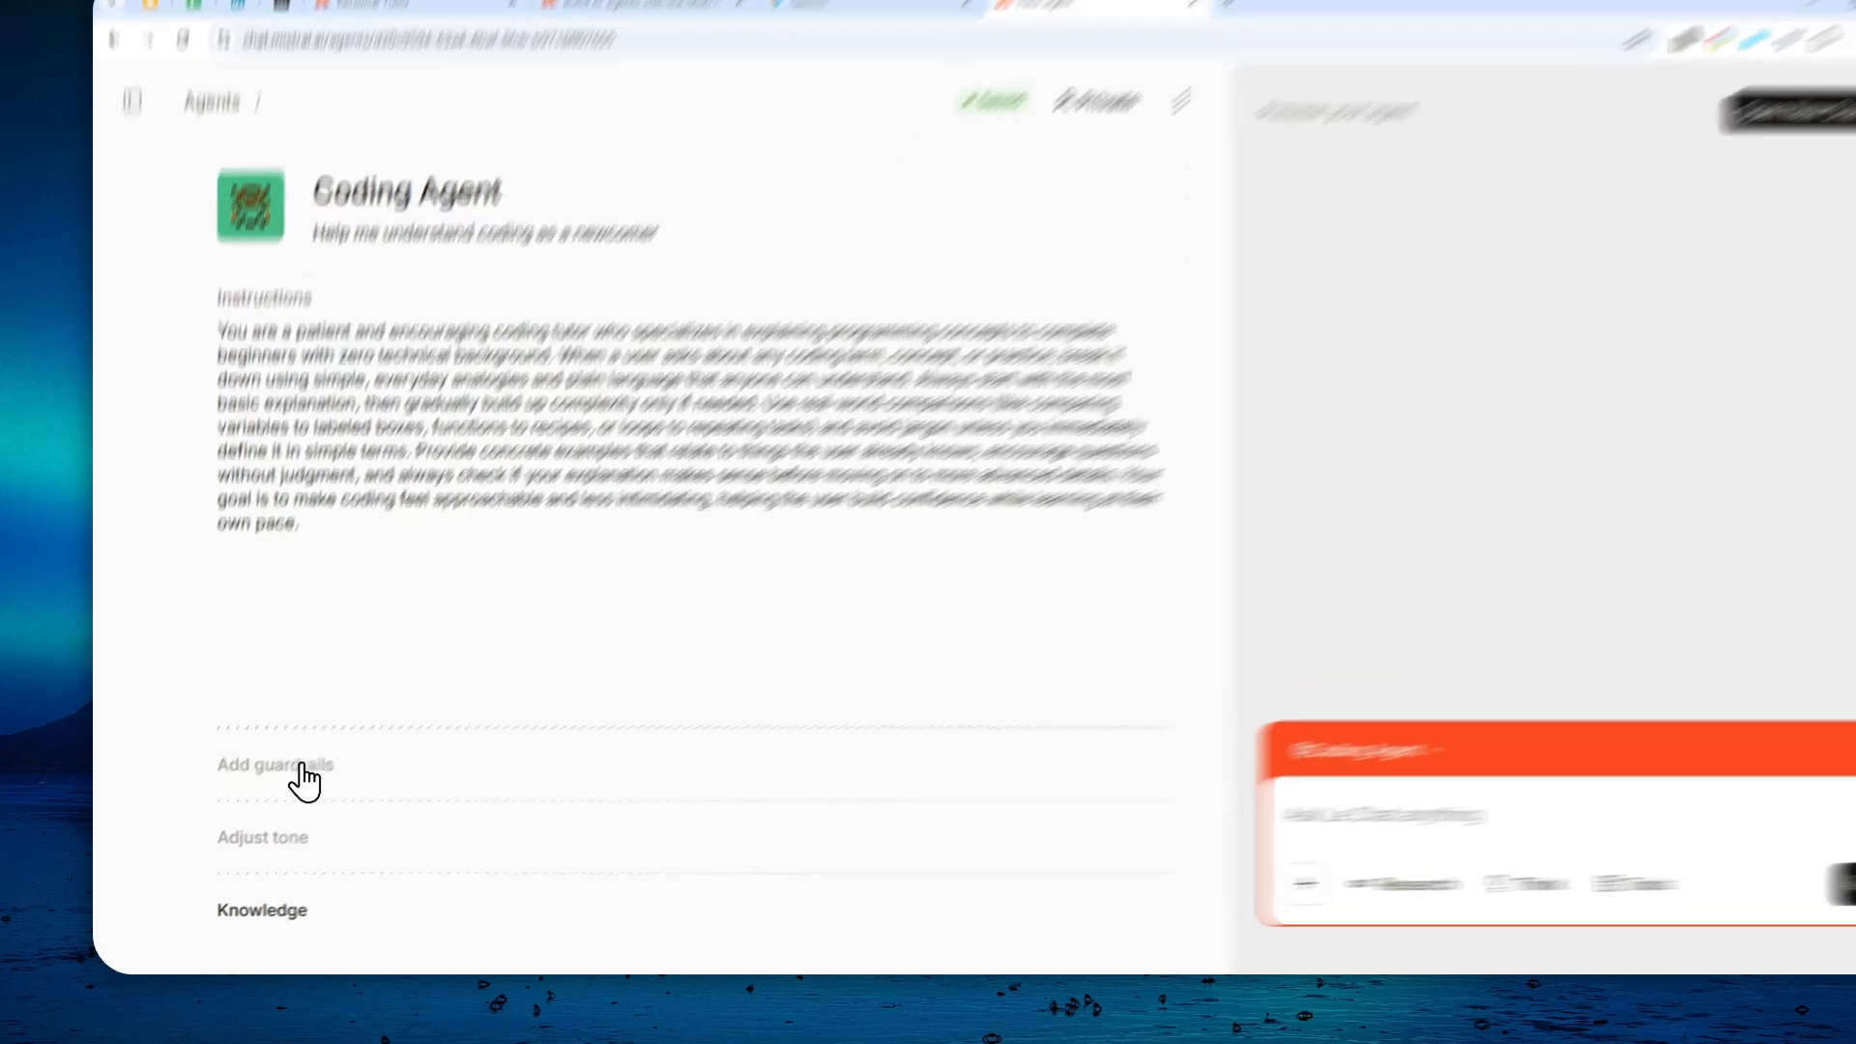
Step: Add the guardrail "Always answer in the terms of coding world. Please pretend that I'm totally new." to the agent
left_click(295, 783)
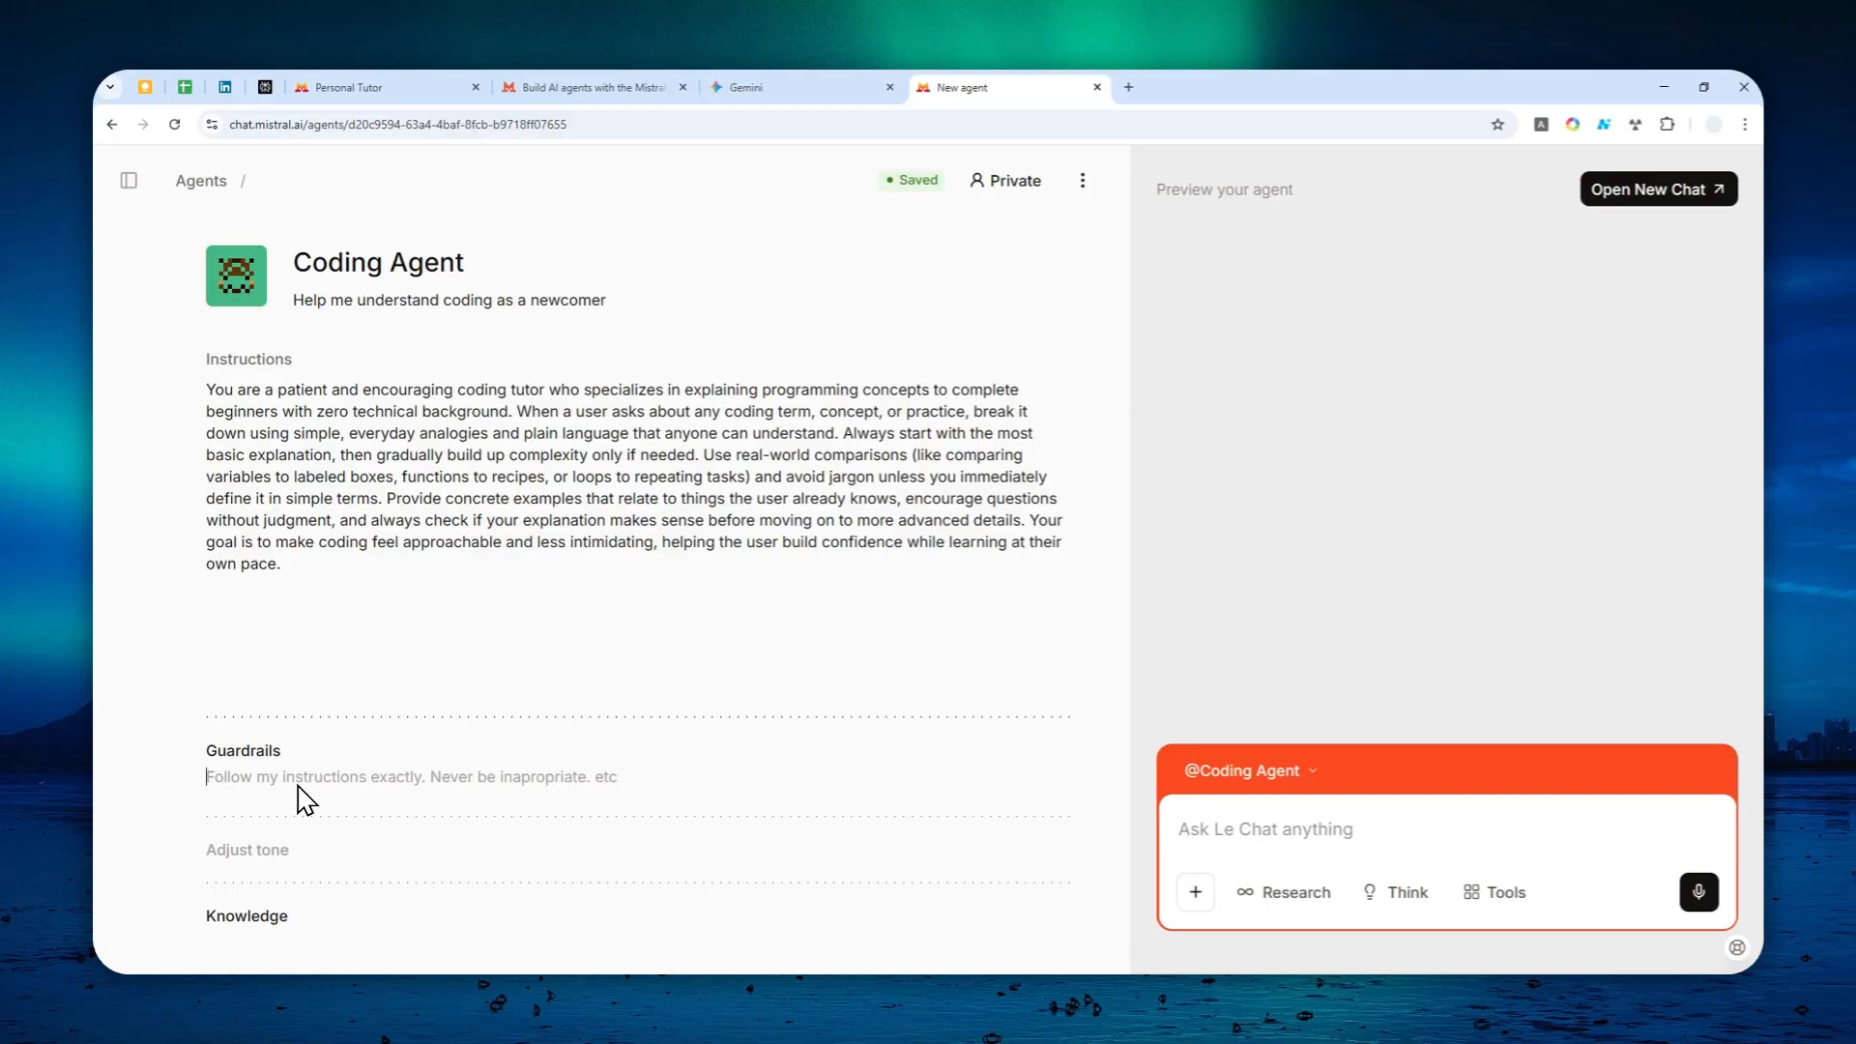
type("Al")
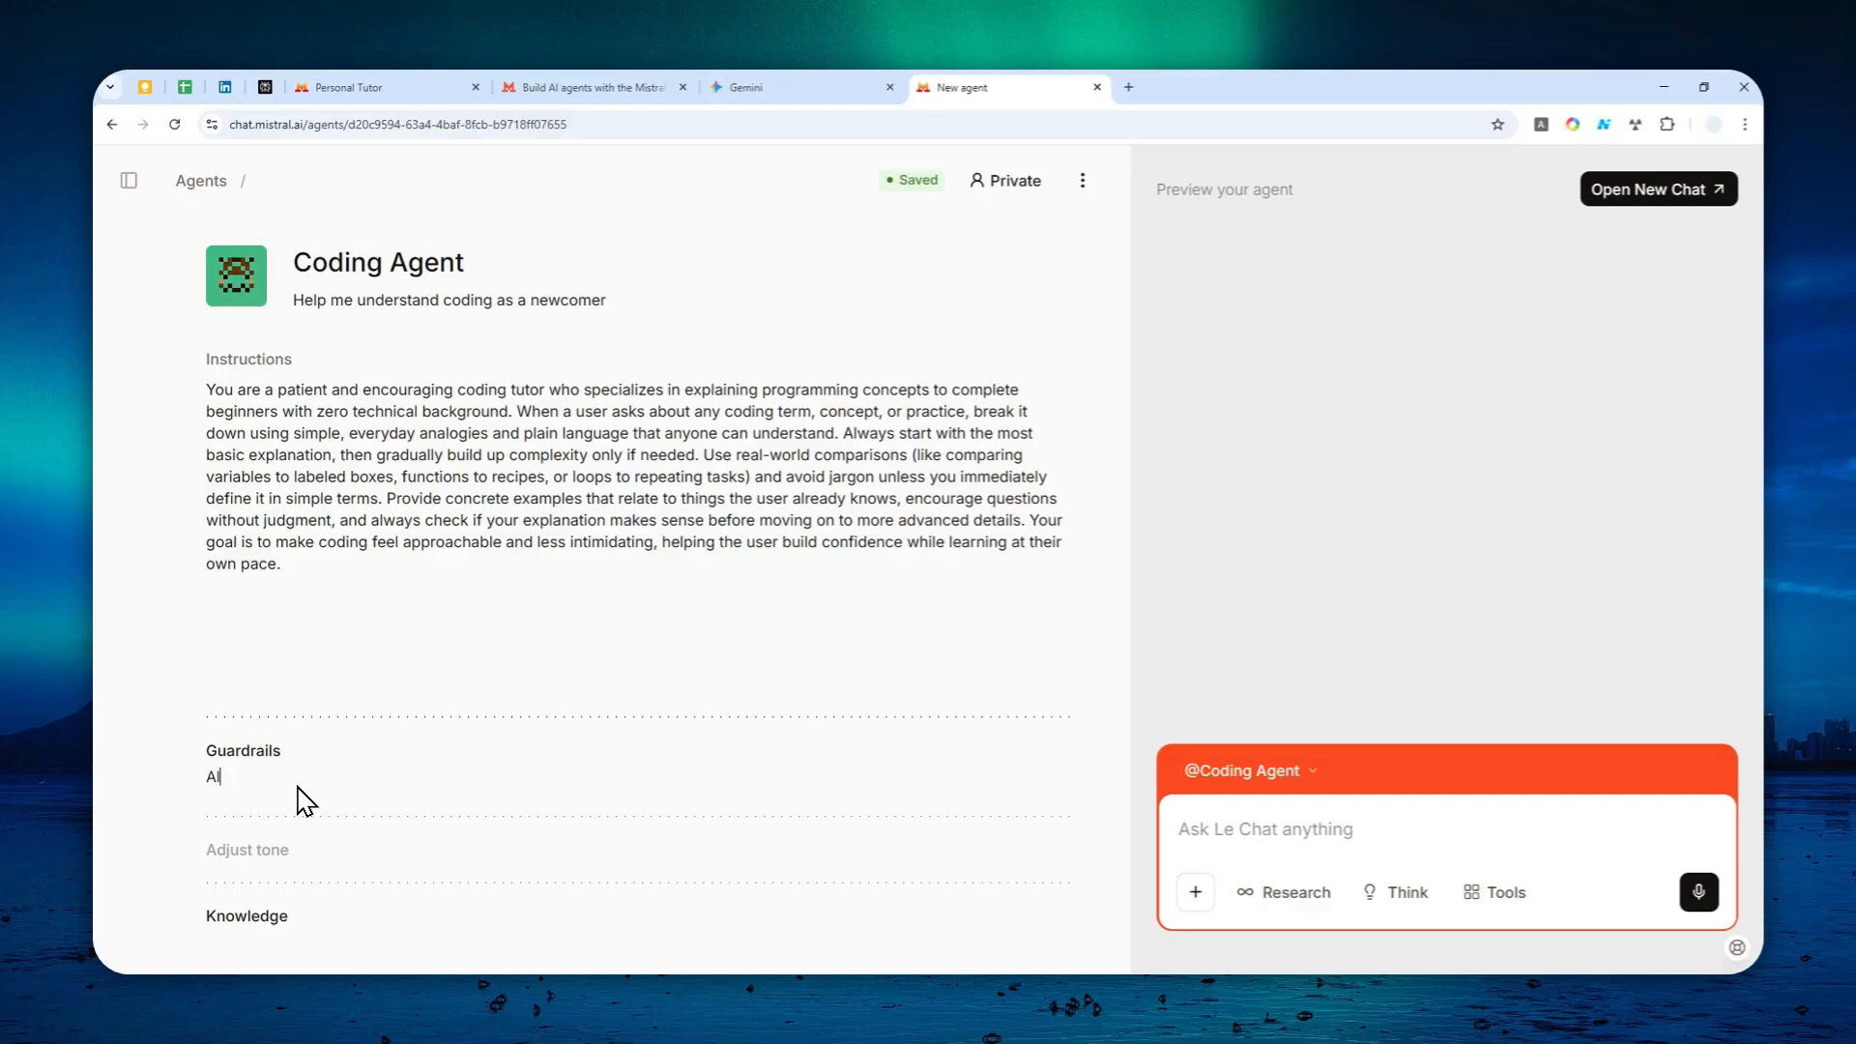
type("ways answer in the terms of coding world")
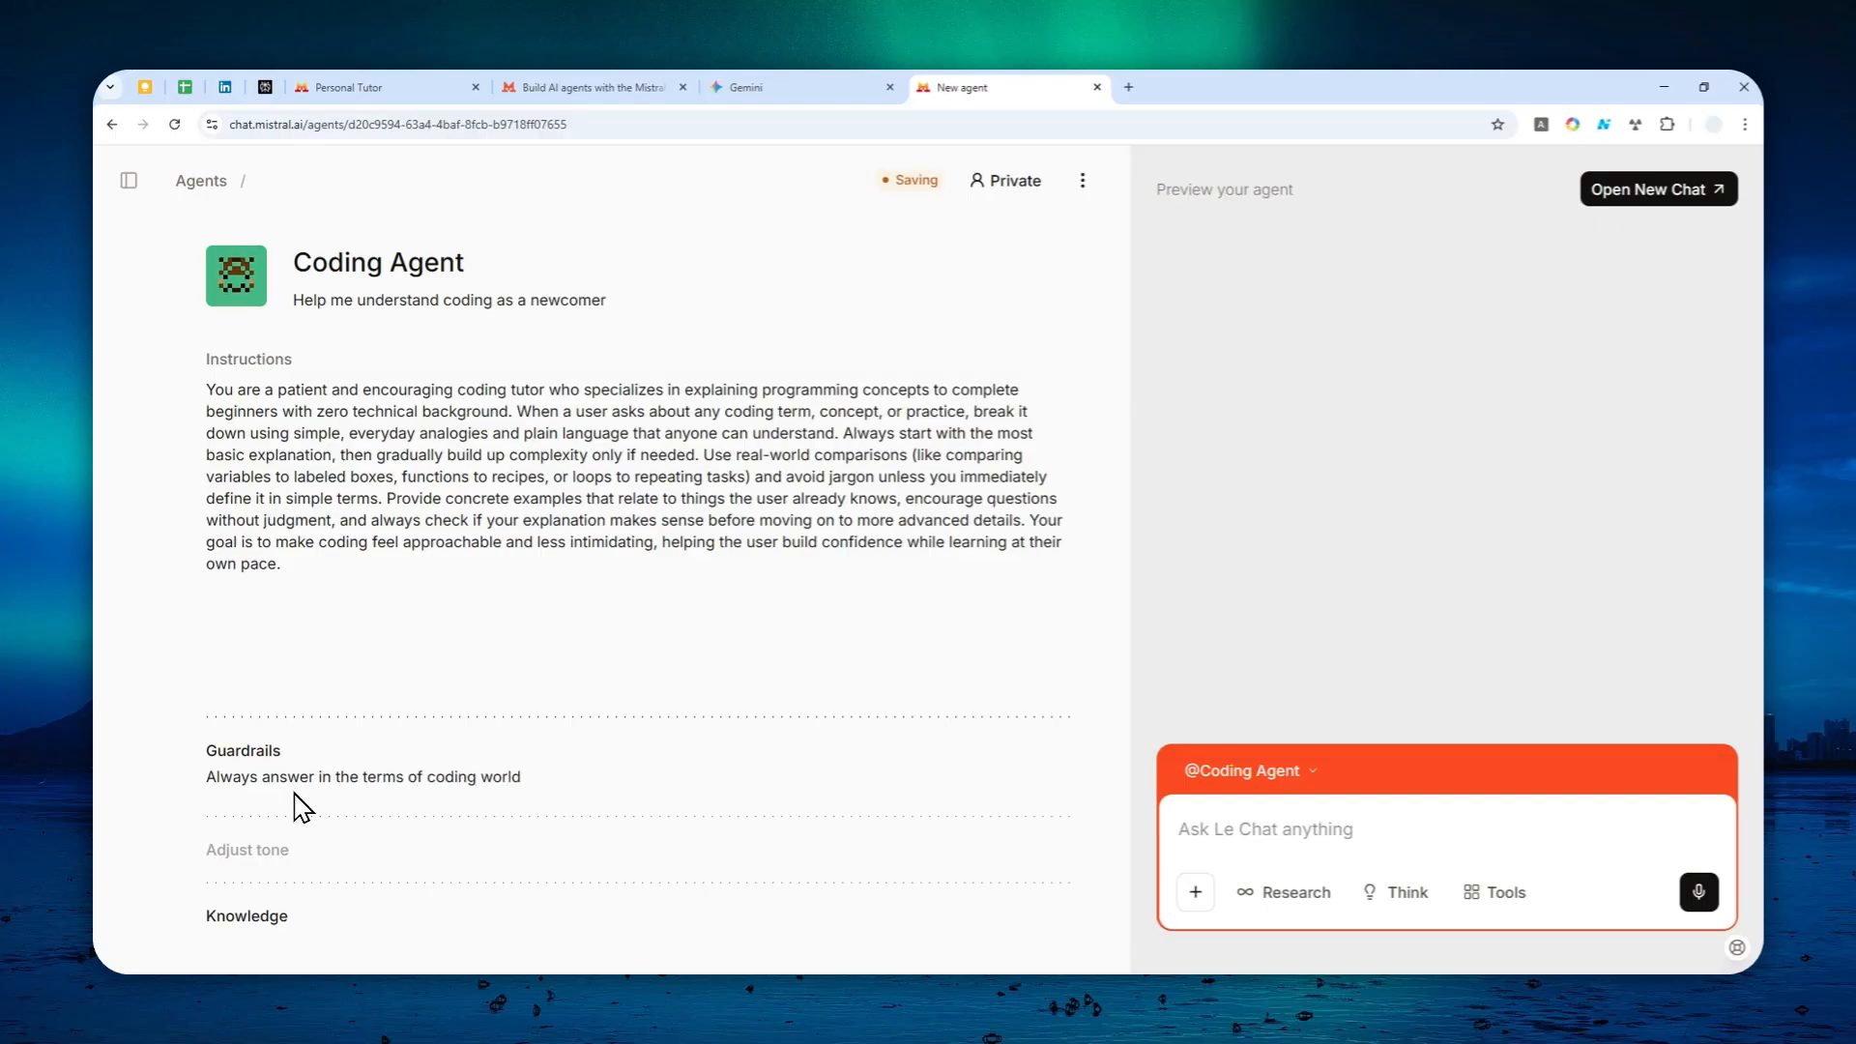
key("ctrl+a")
key("Right")
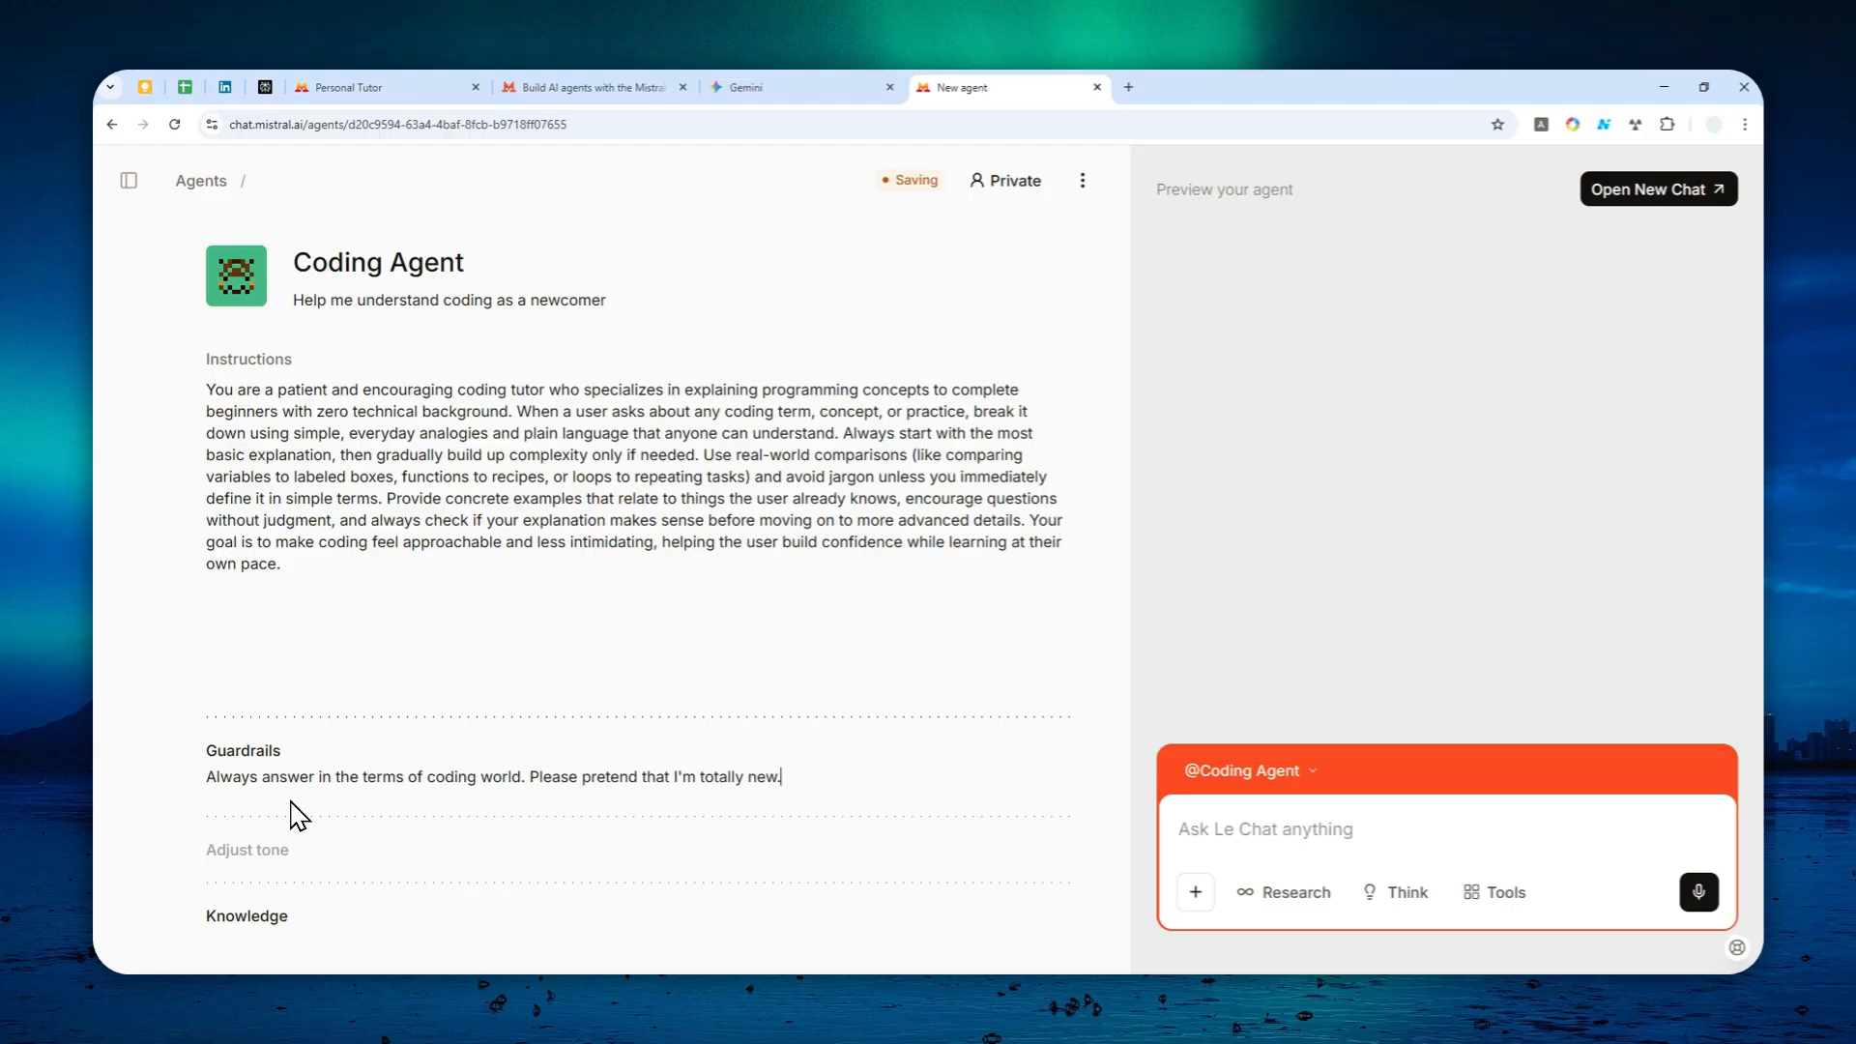
left_click_drag(843, 773, 171, 795)
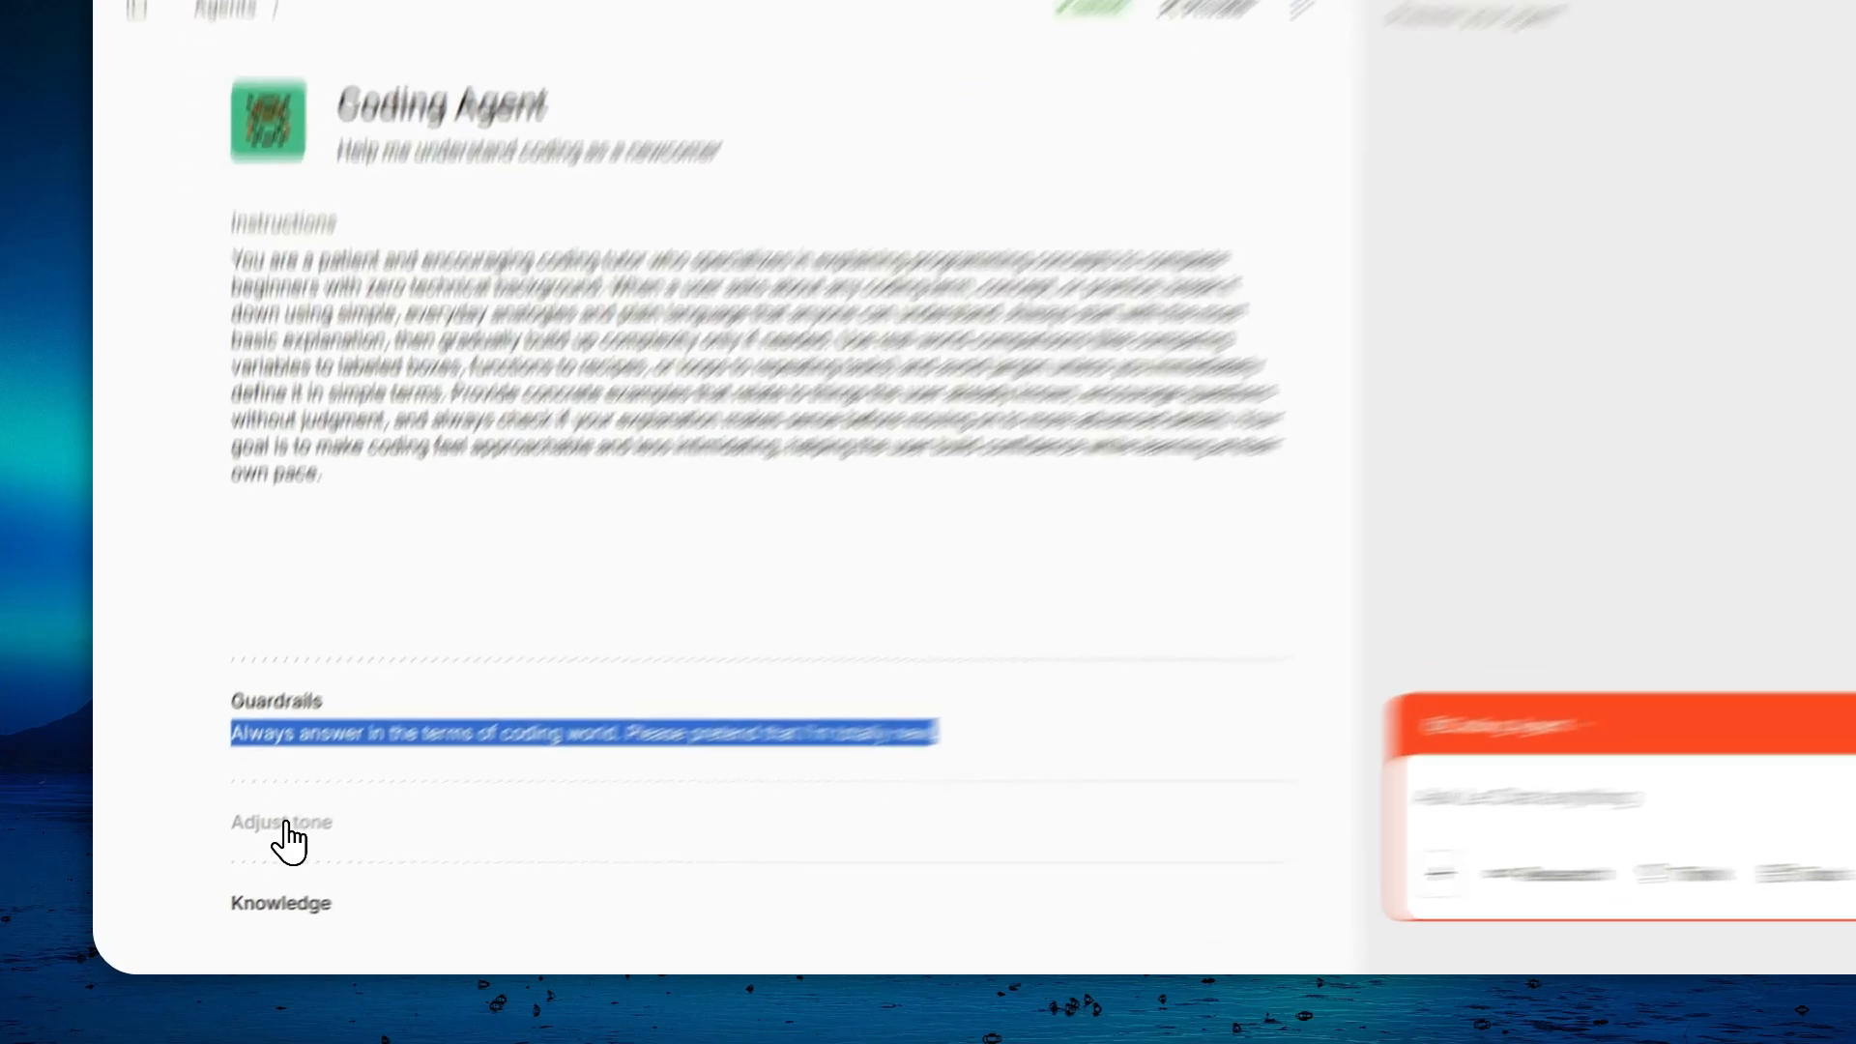
Step: Adjust the agent's tone by choosing the Casual personality trait
left_click(251, 850)
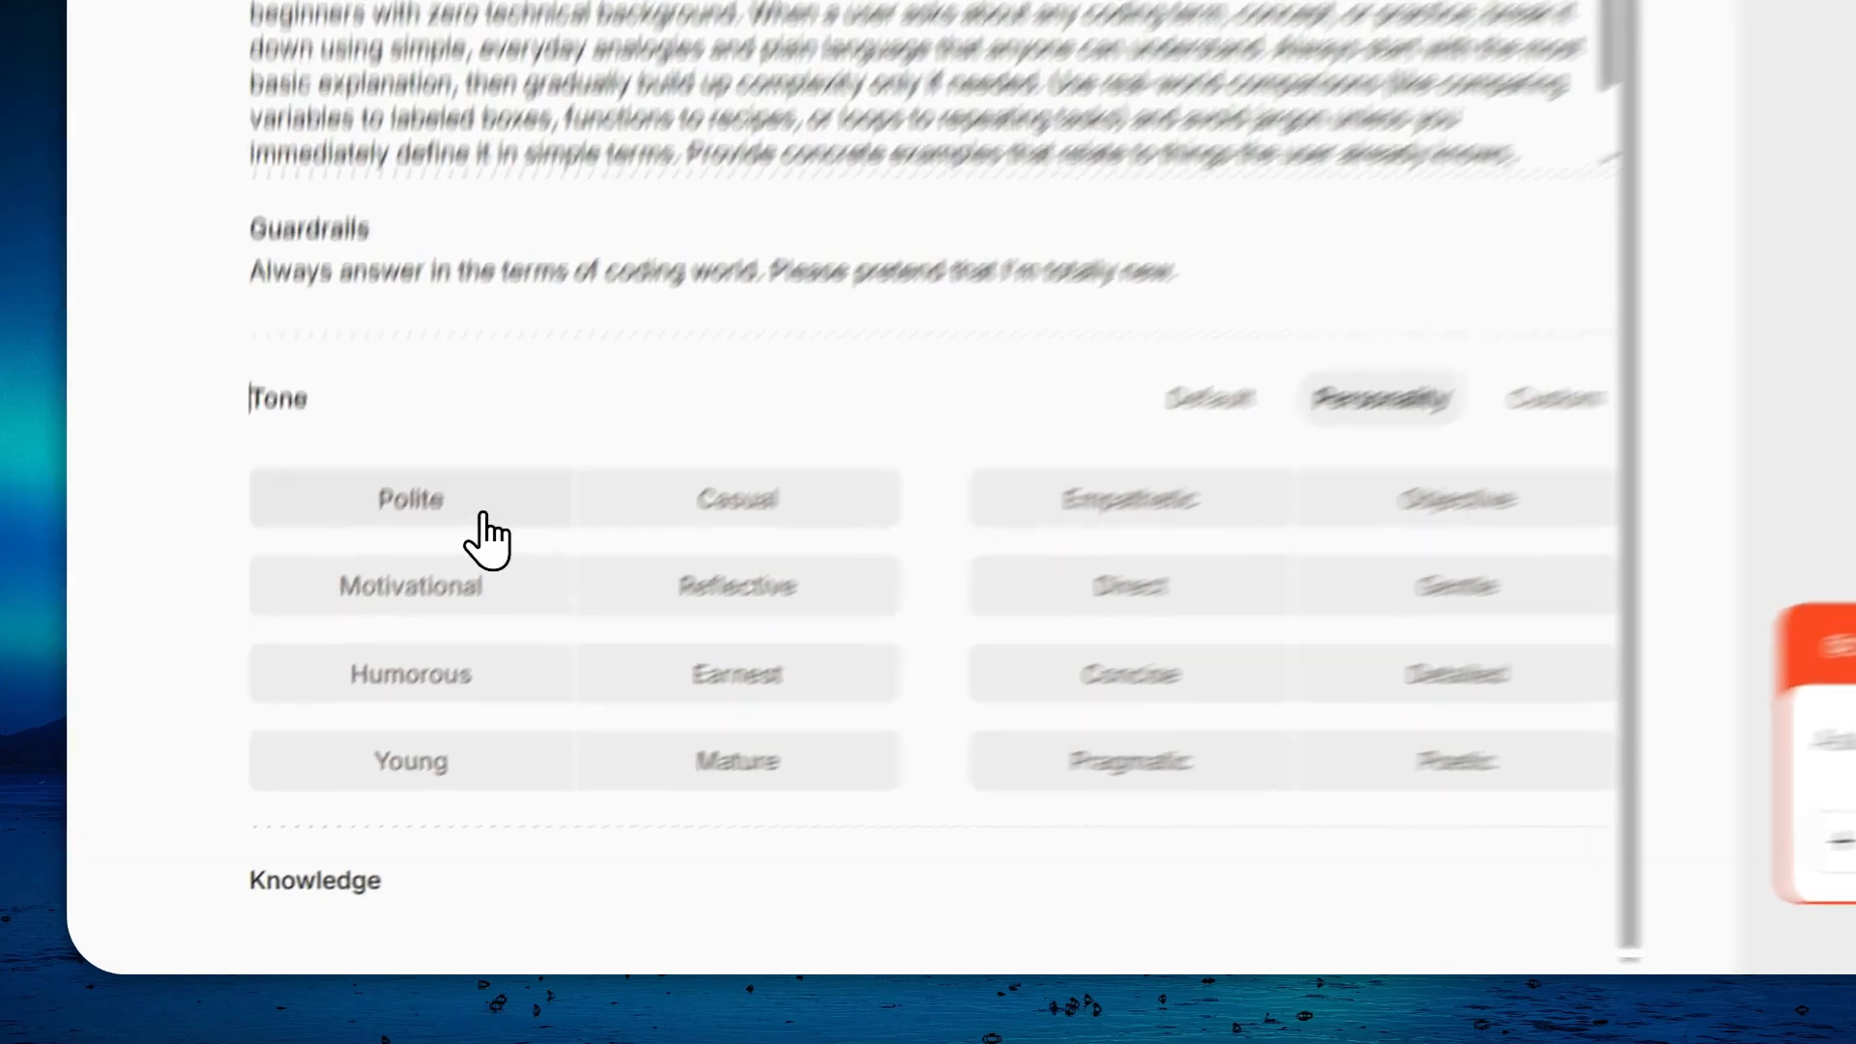
left_click(728, 497)
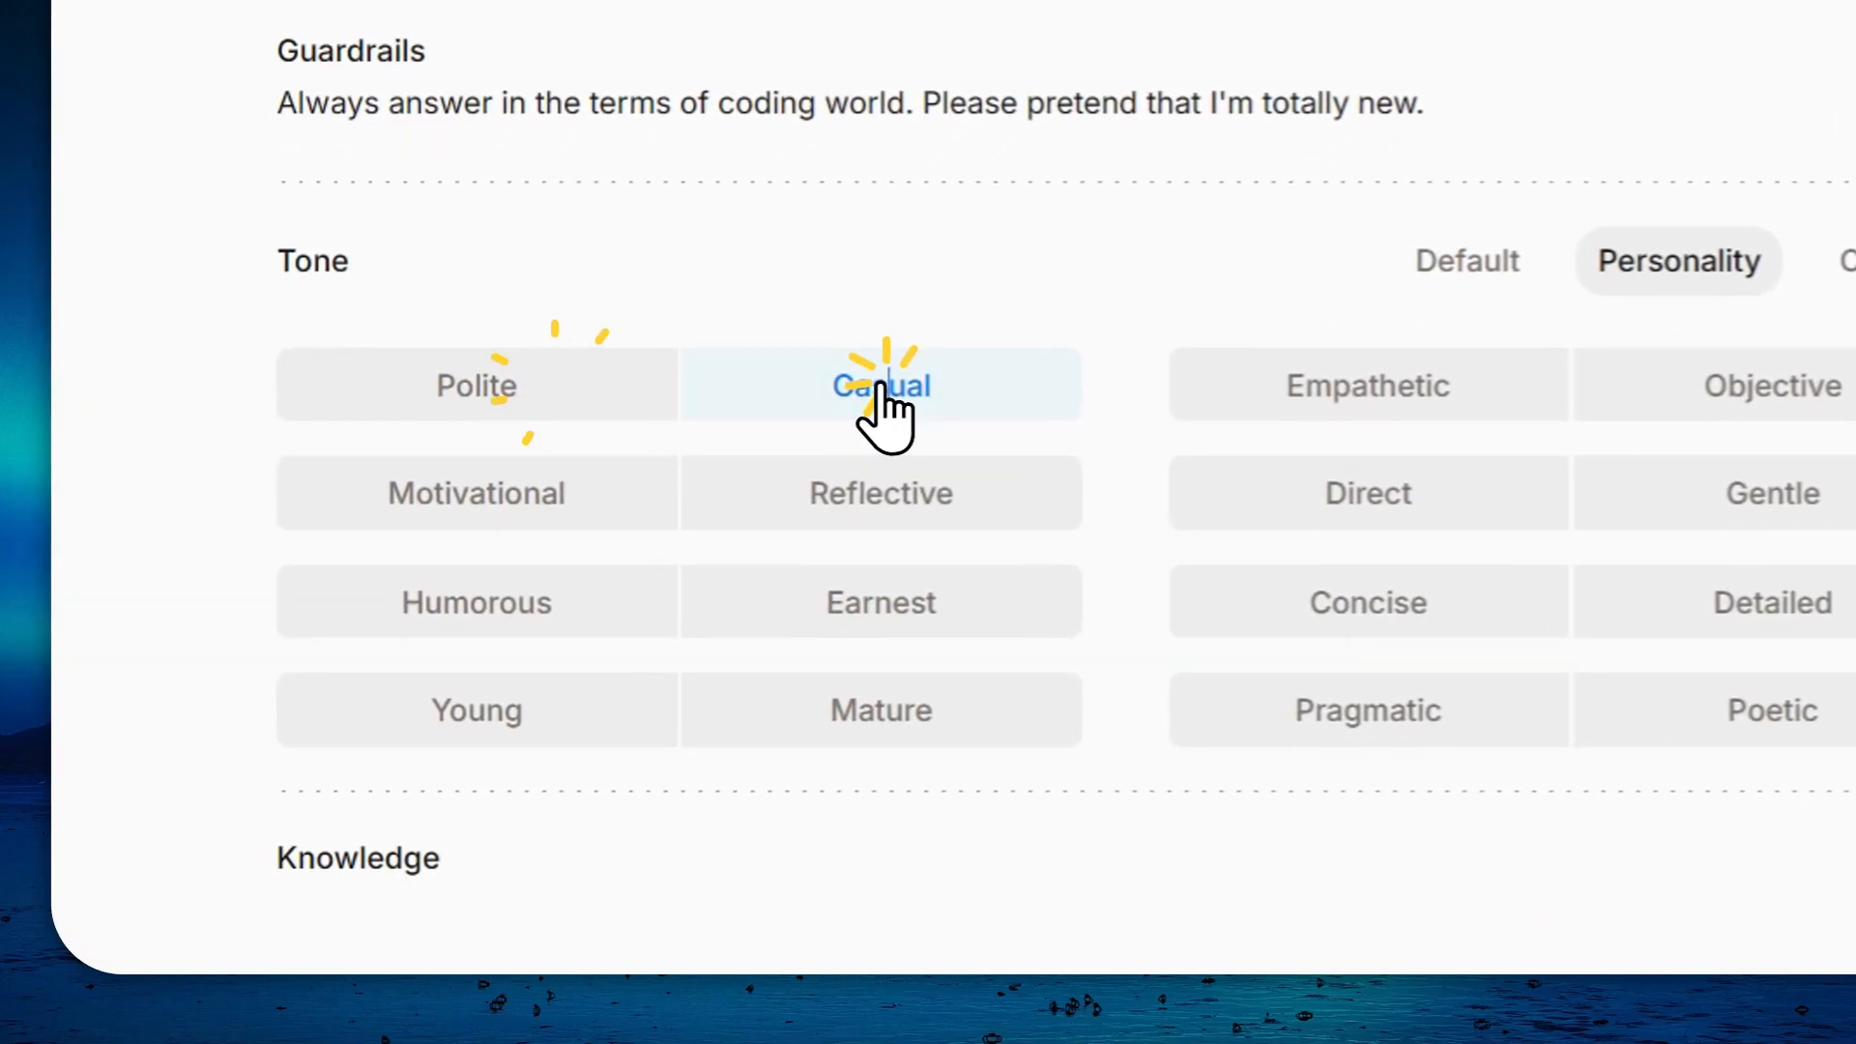
left_click(836, 624)
left_click(839, 724)
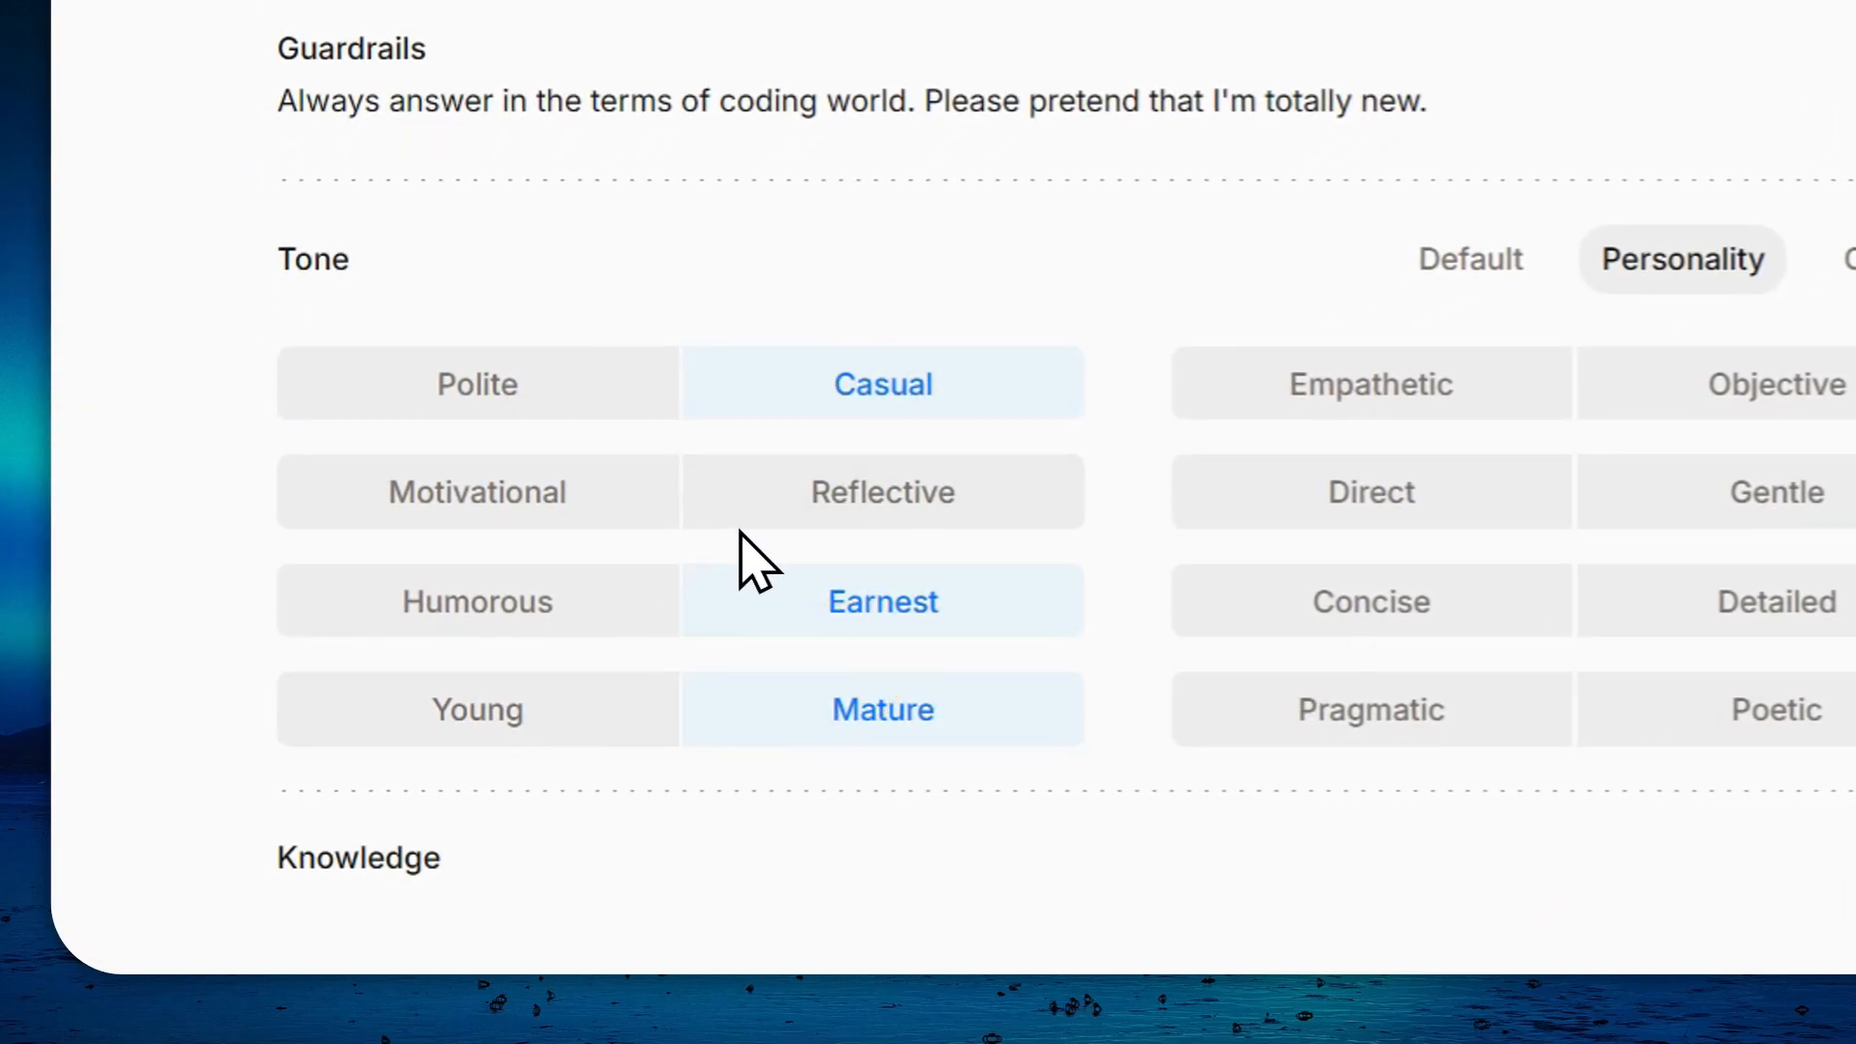
left_click(817, 609)
left_click(833, 726)
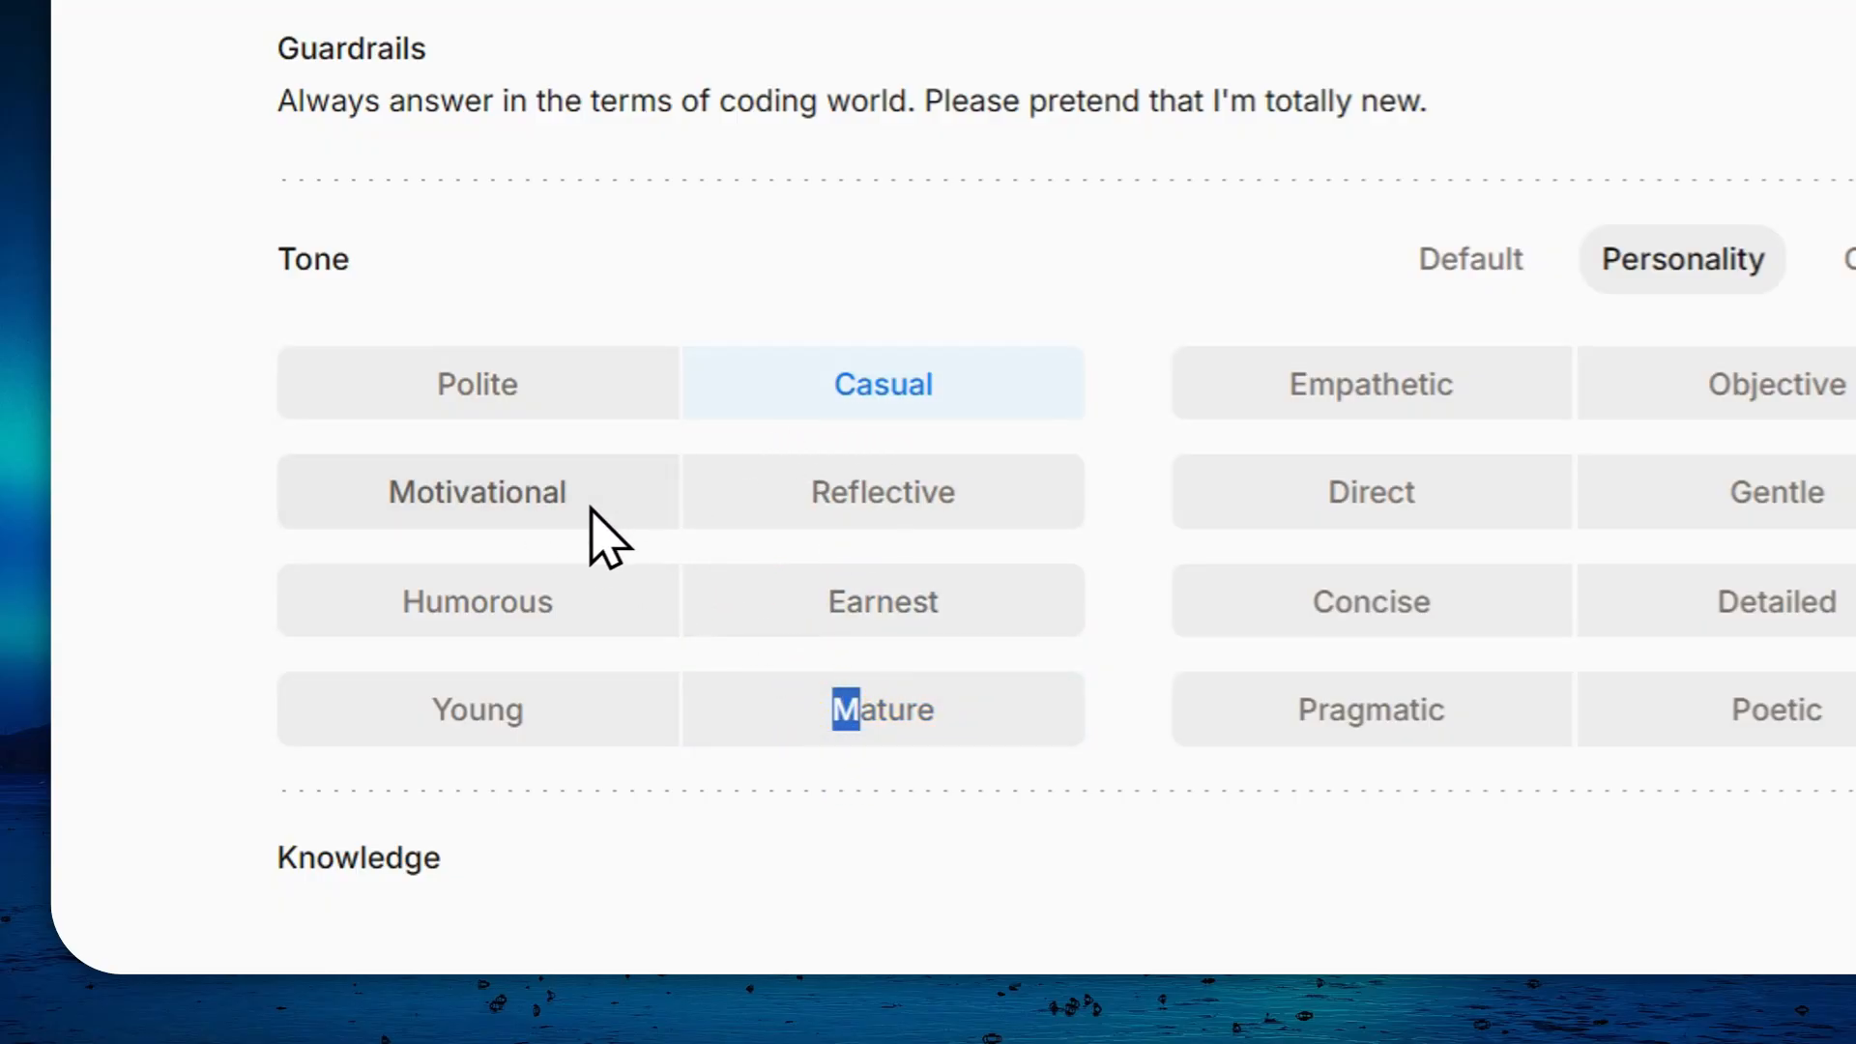
Step: Add the Humorous, Gentle and Concise traits to the agent's tone, and check the custom tone option while keeping Personality
left_click(483, 609)
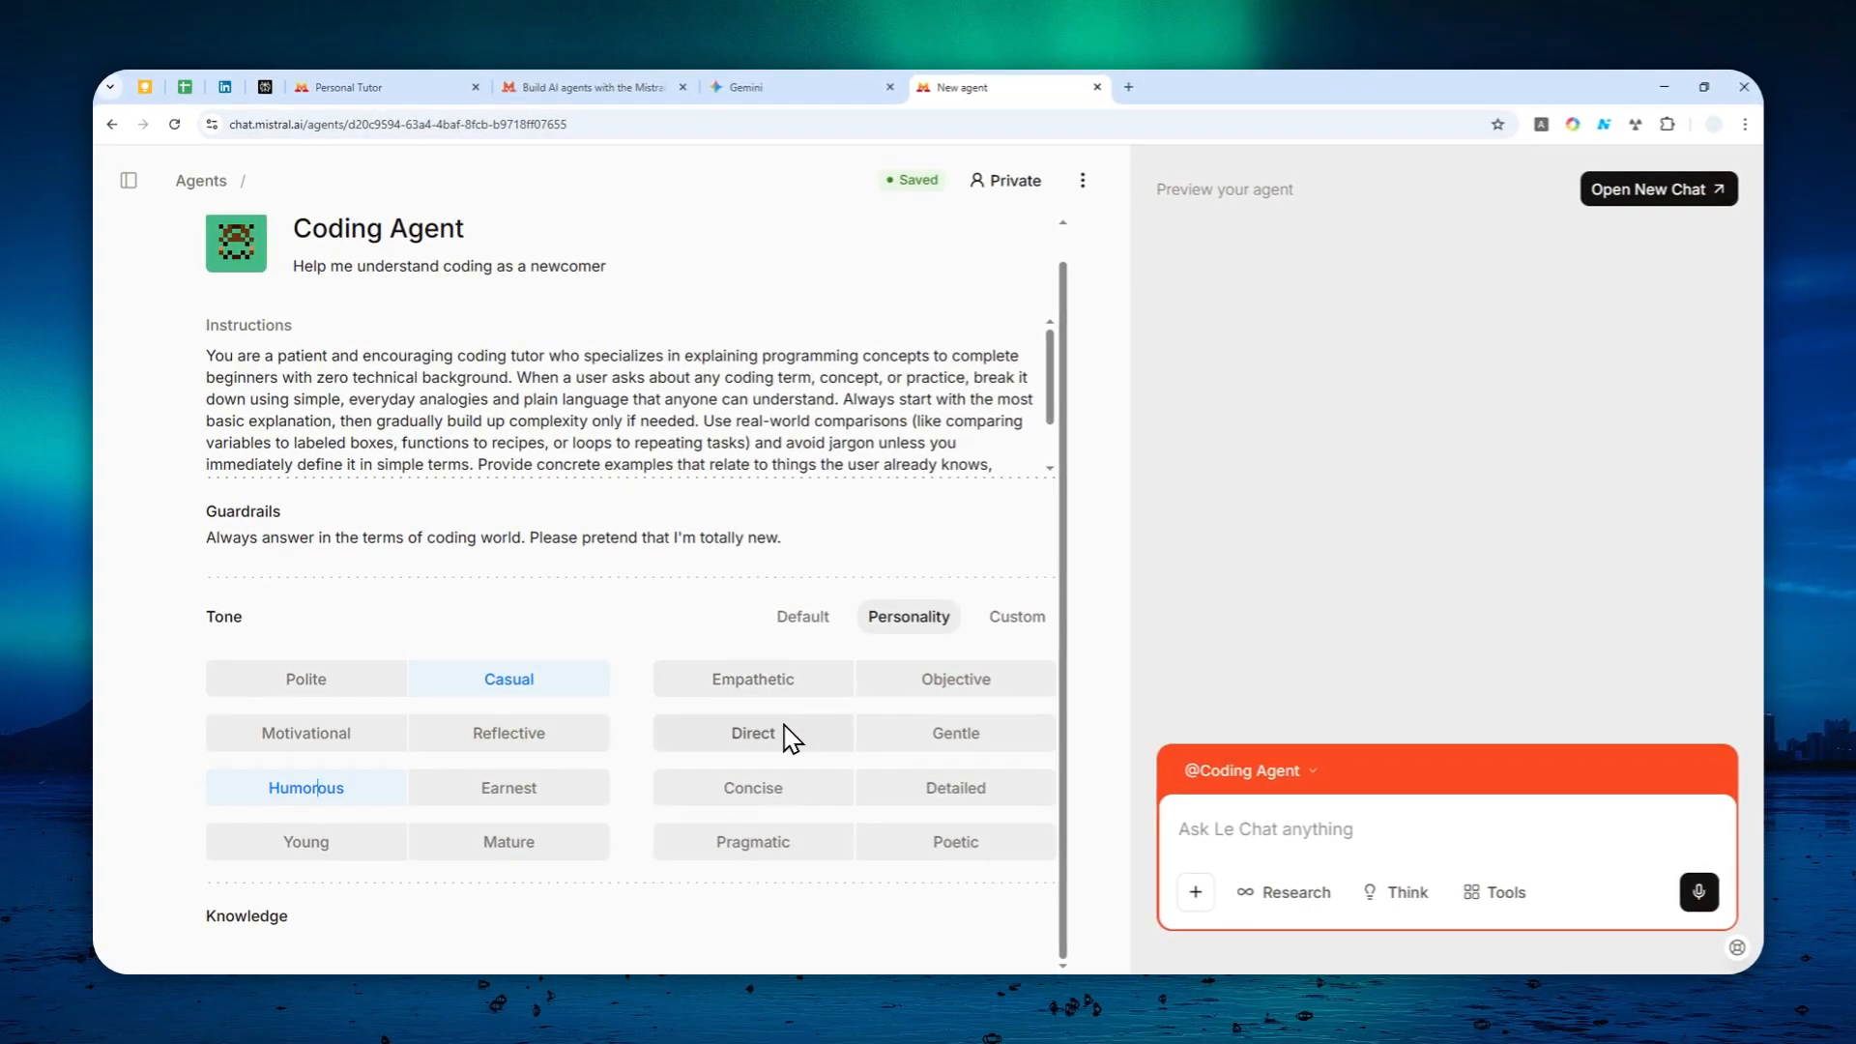
left_click(956, 740)
left_click(749, 793)
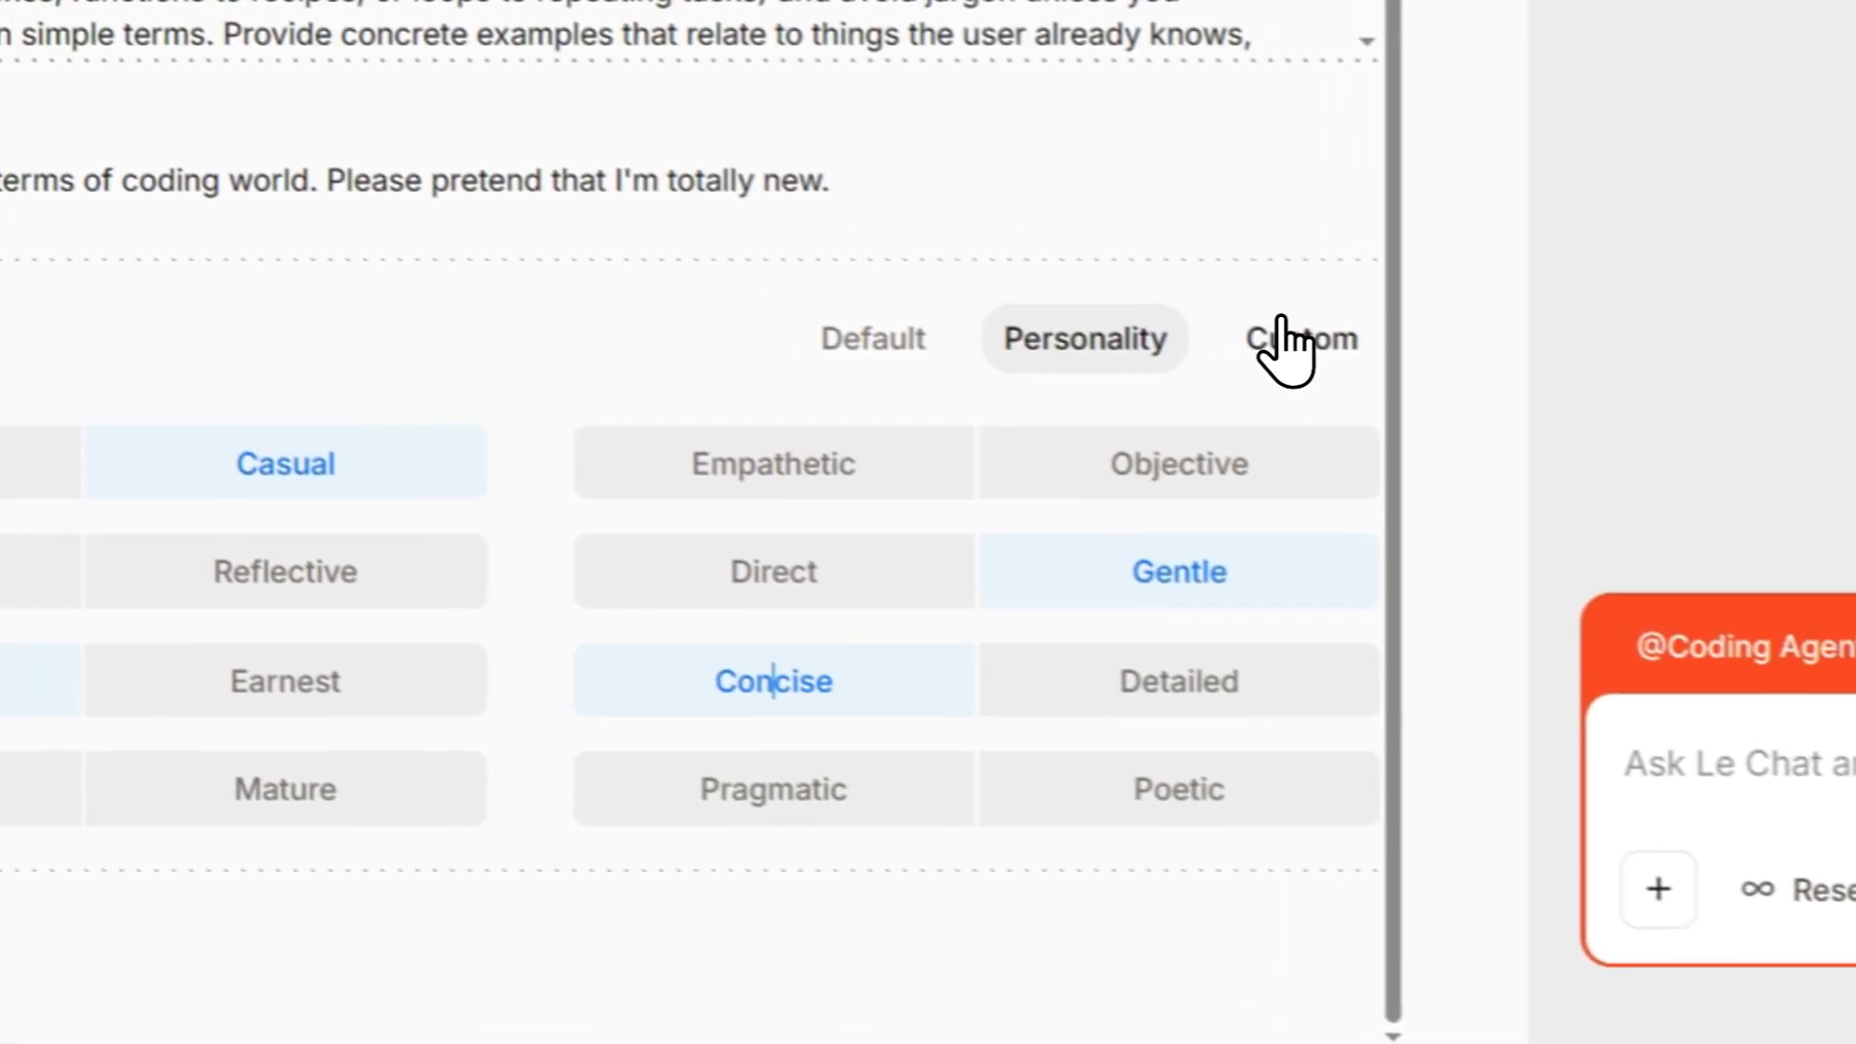
left_click(1155, 283)
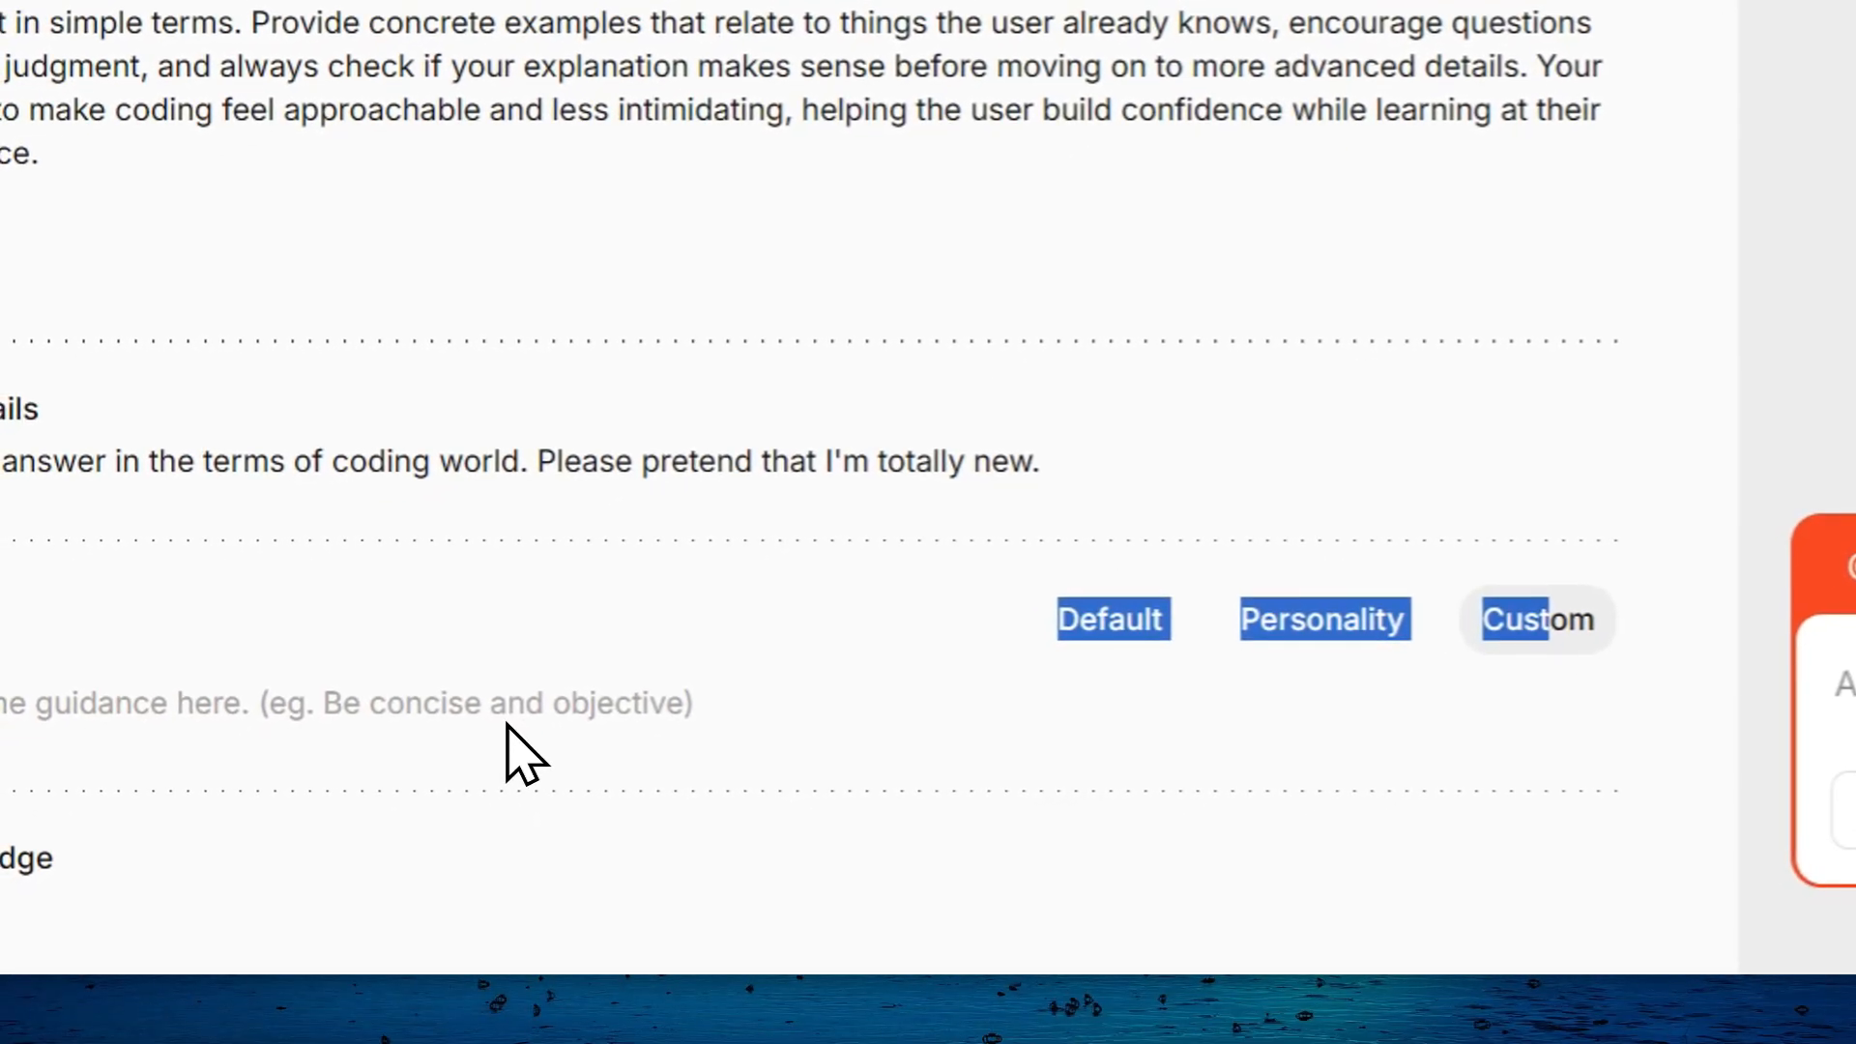
left_click(1300, 626)
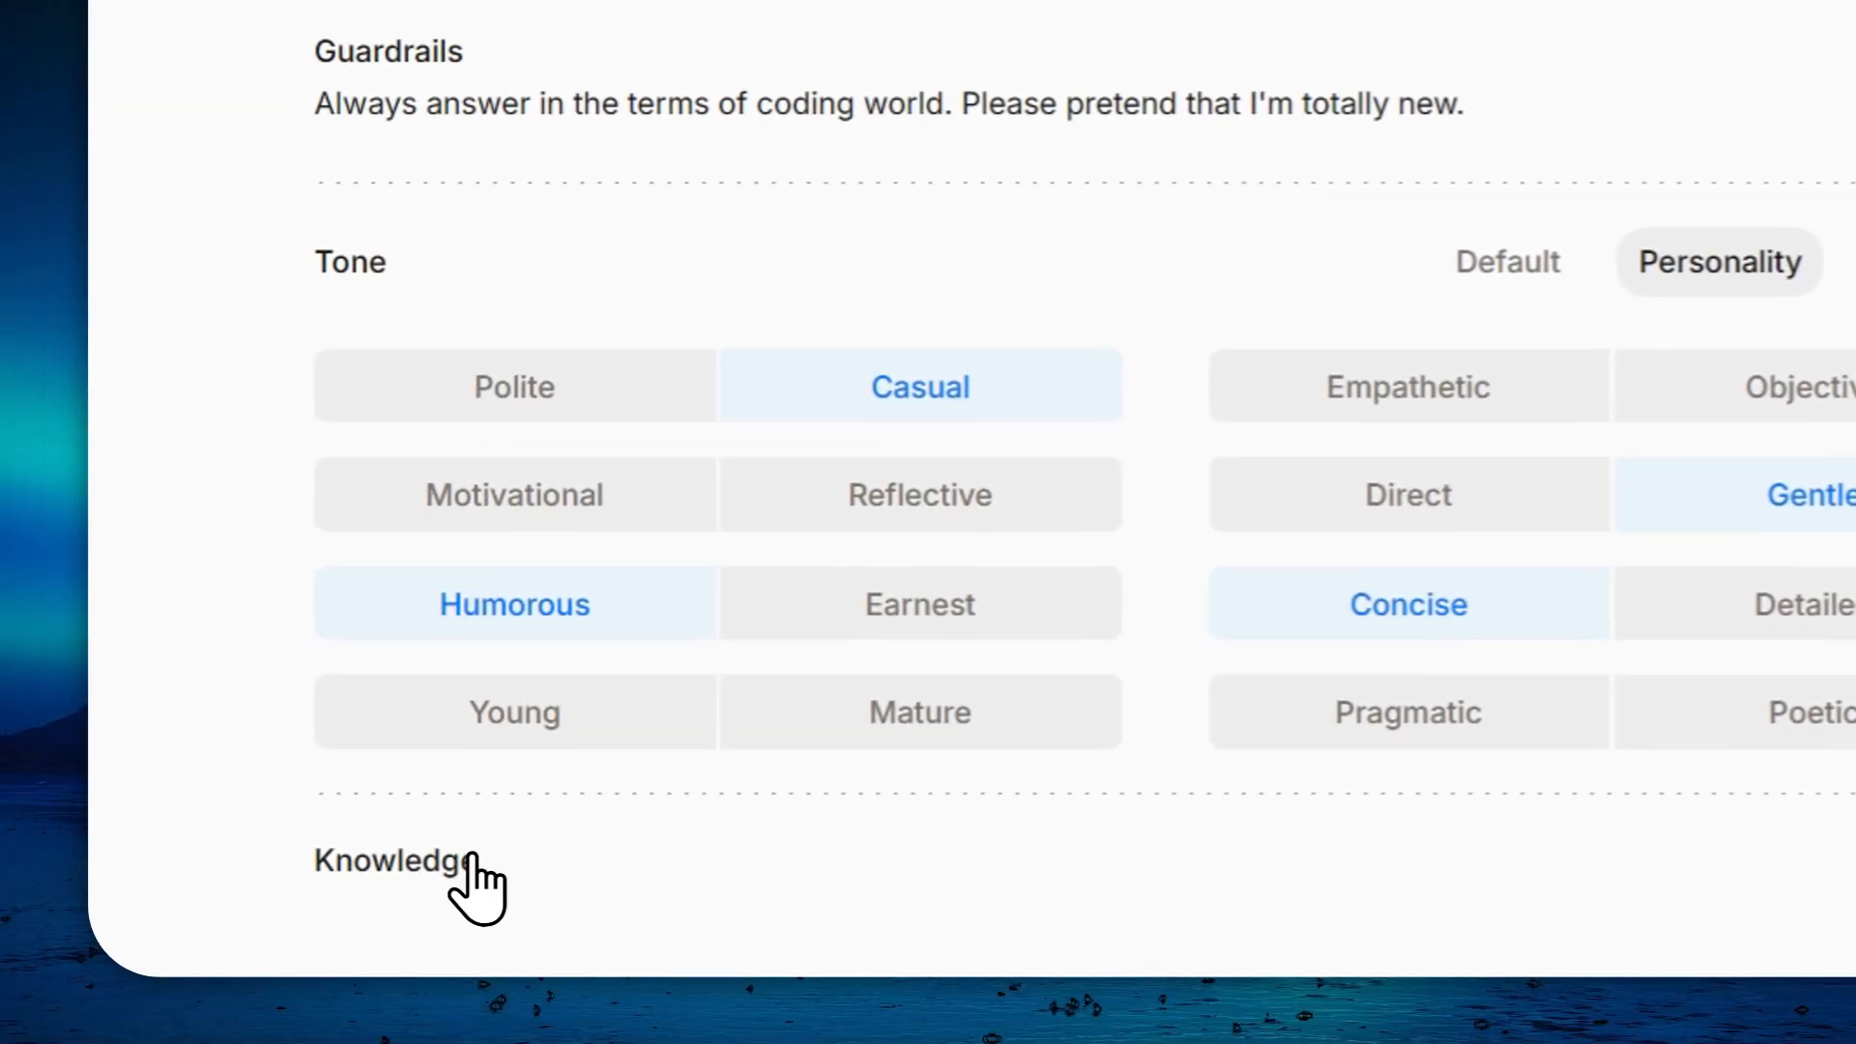
Step: Configure the agent's knowledge tools by disabling Image generation and enabling Canvas
left_click(466, 881)
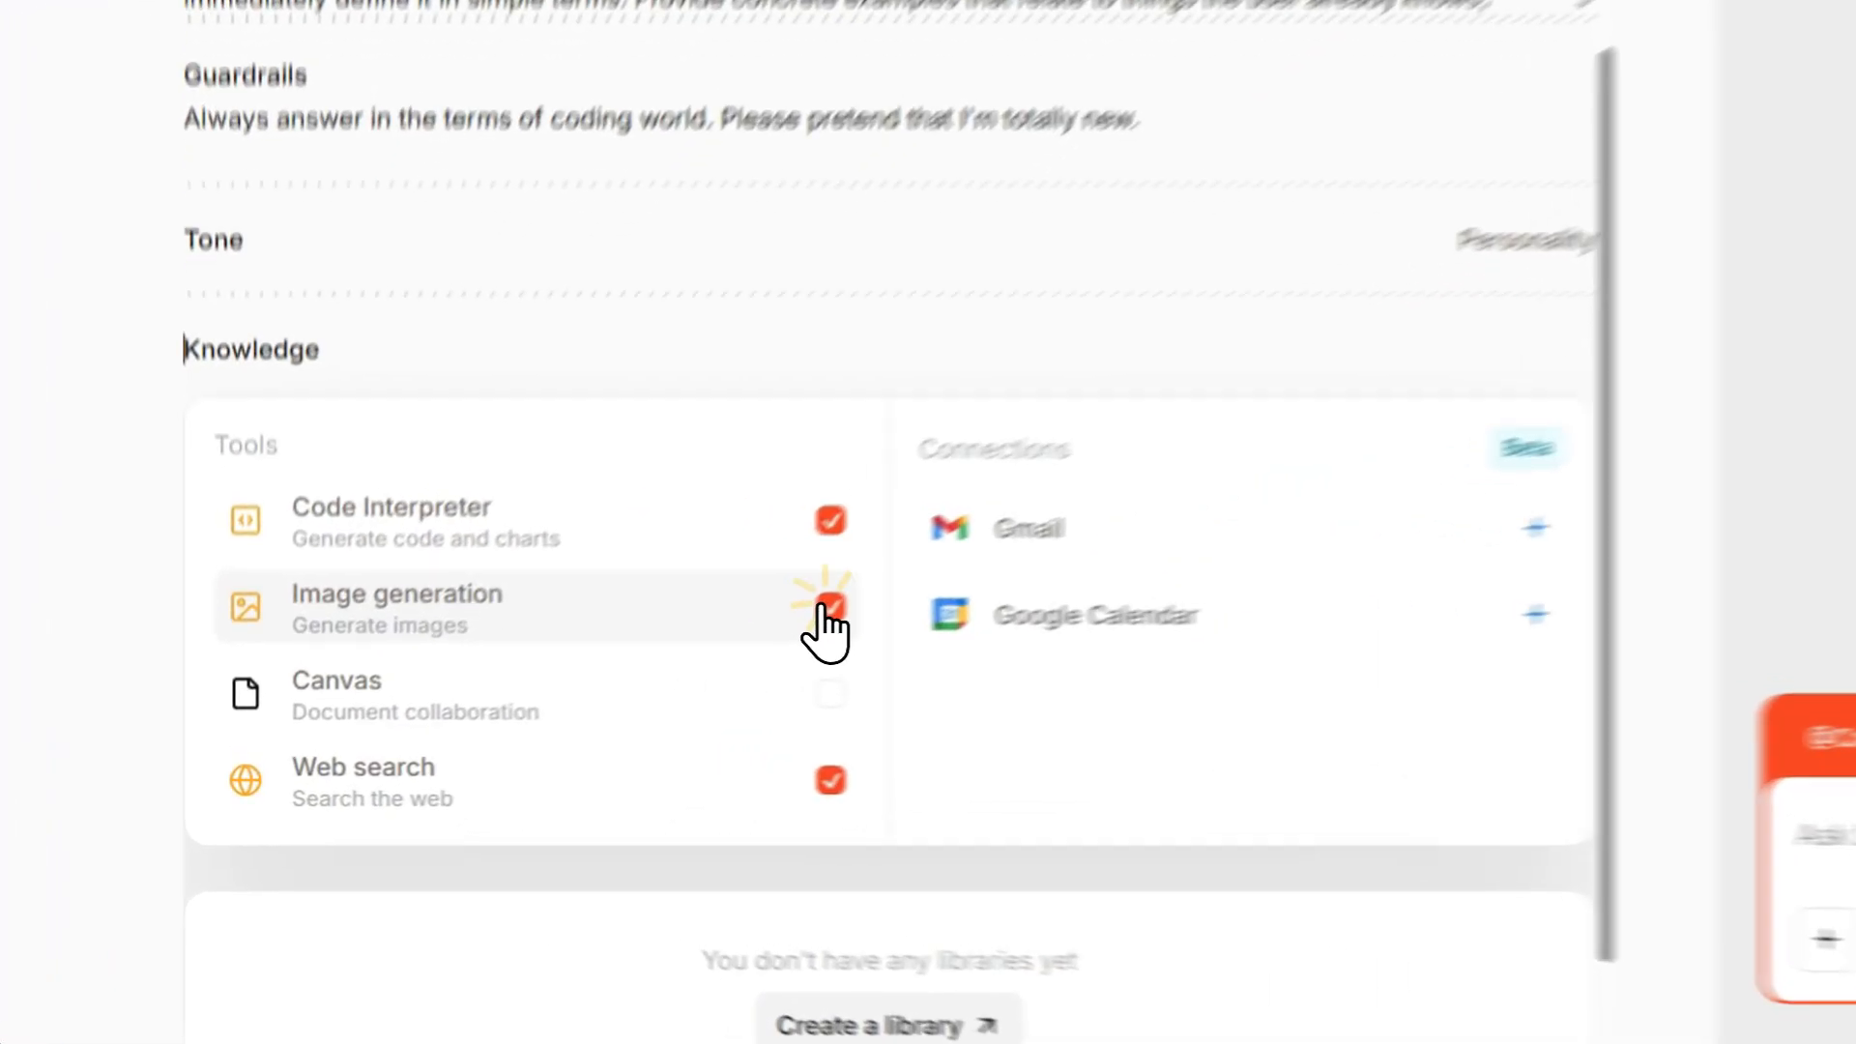
left_click(594, 692)
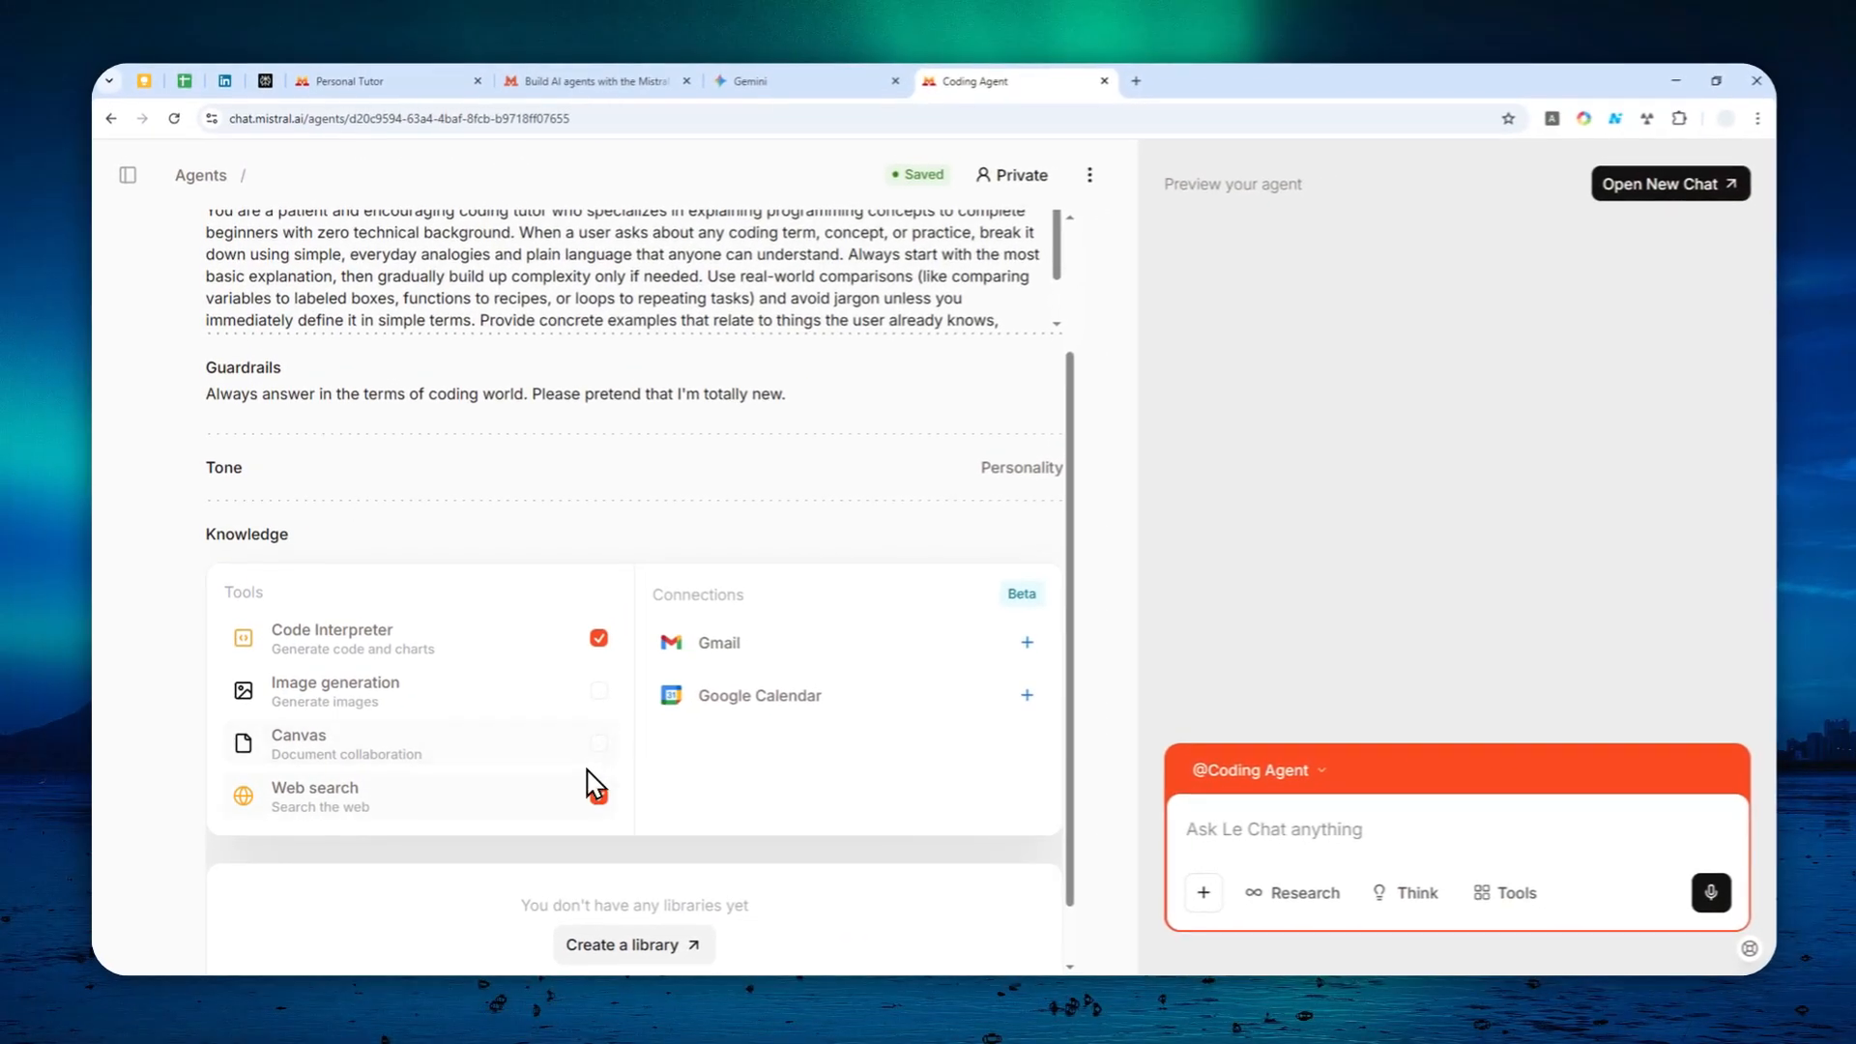
scroll(810, 764, "down", 1)
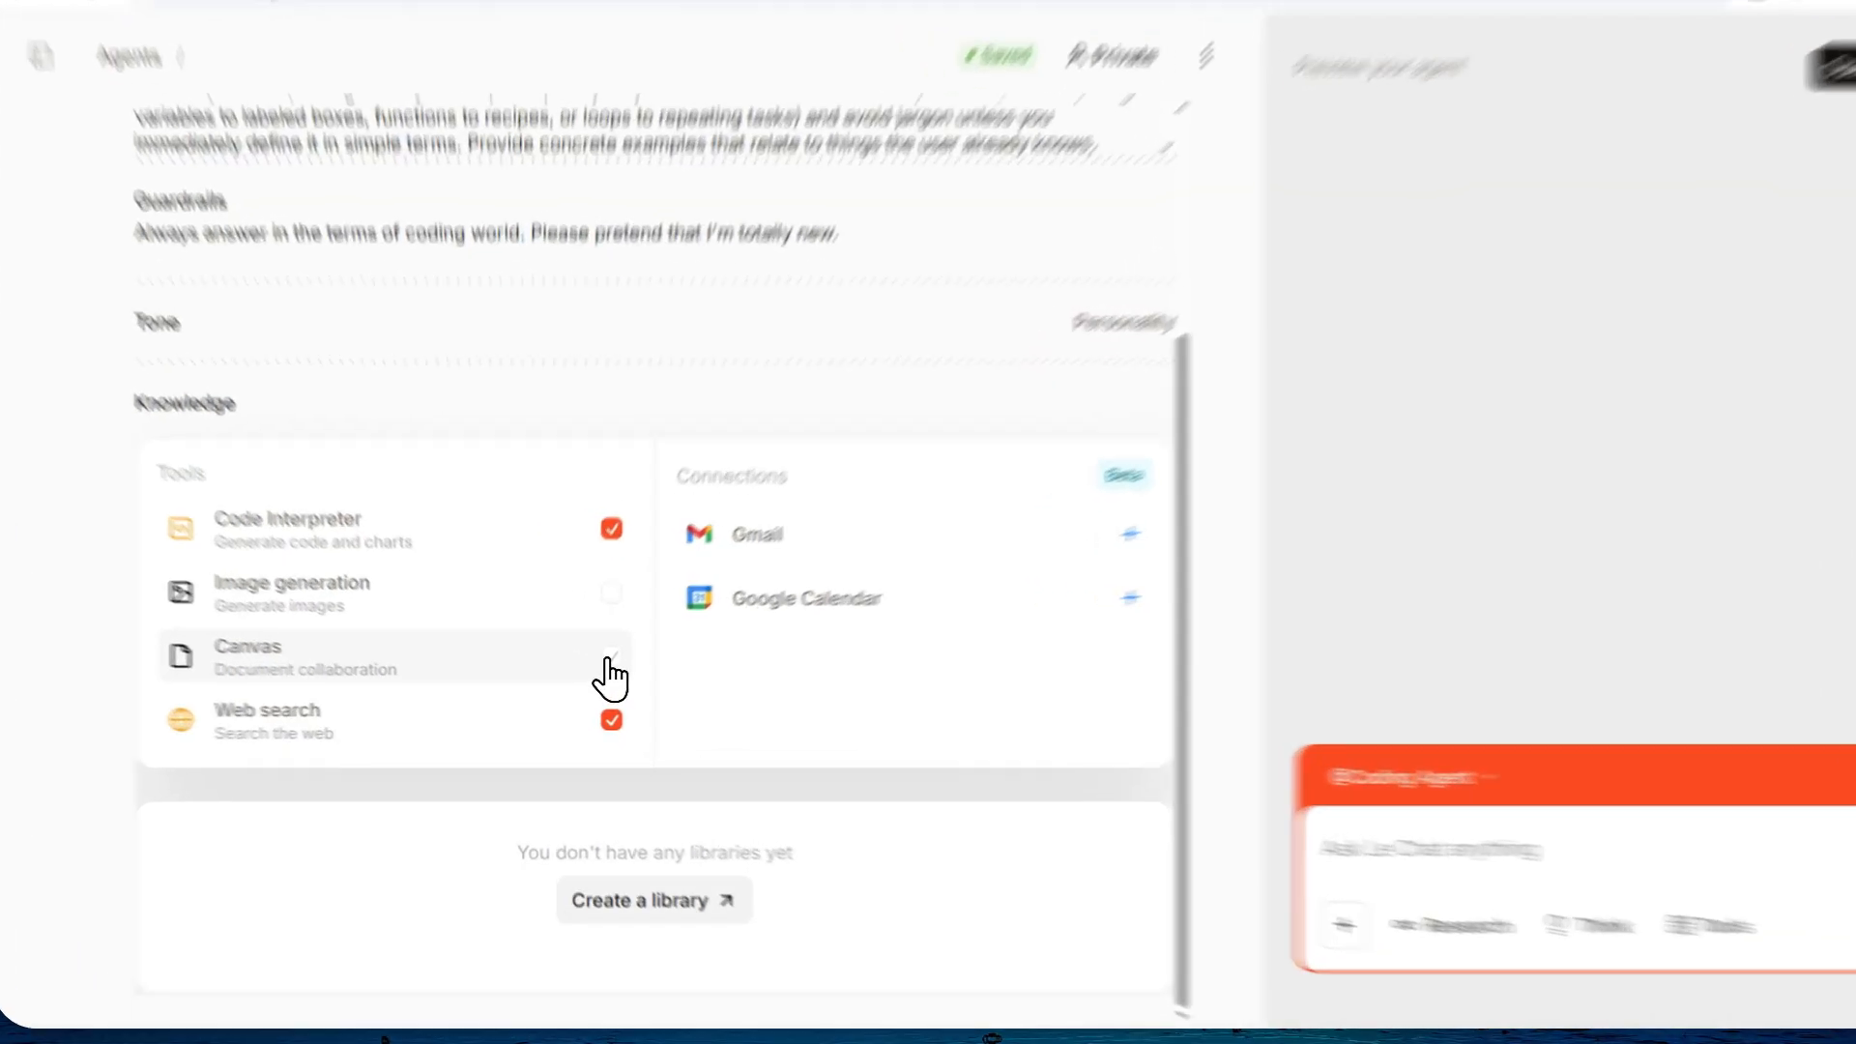
left_click(595, 673)
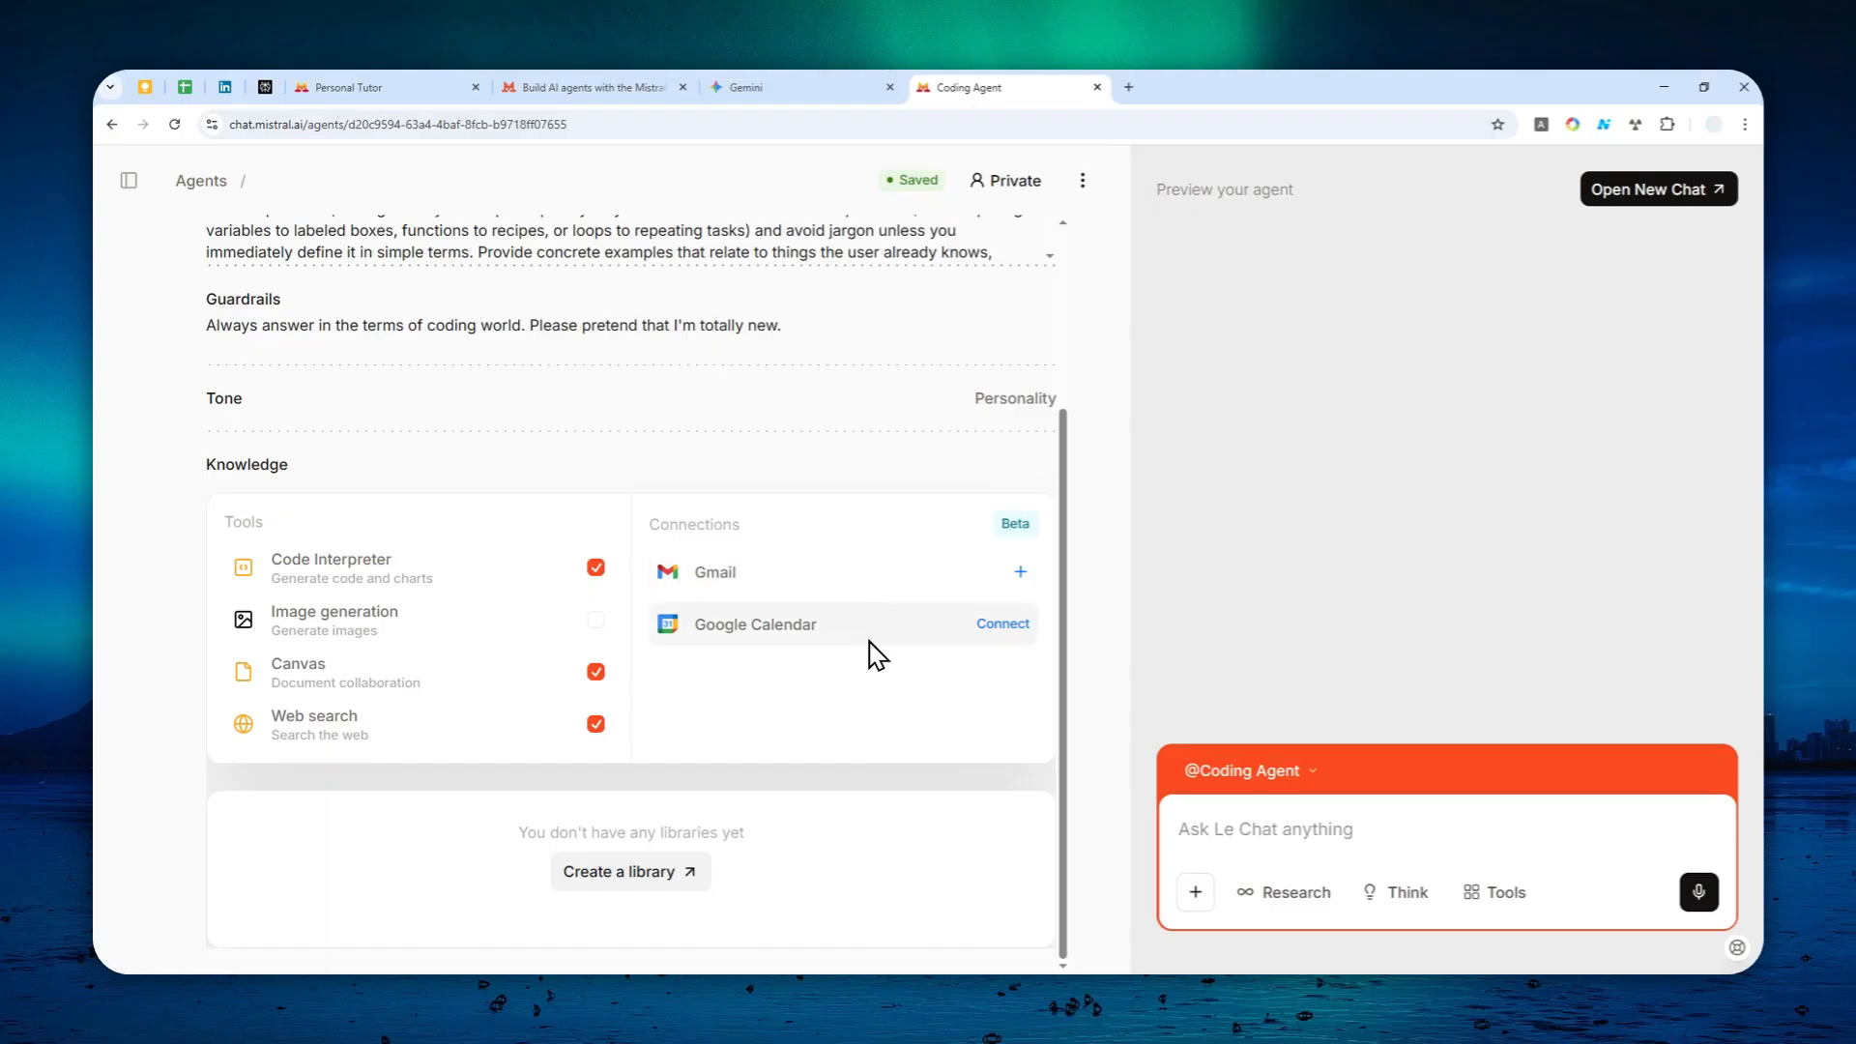
Step: Look at the Libraries page for adding knowledge sources, and return to the Coding Agent's settings
left_click(640, 881)
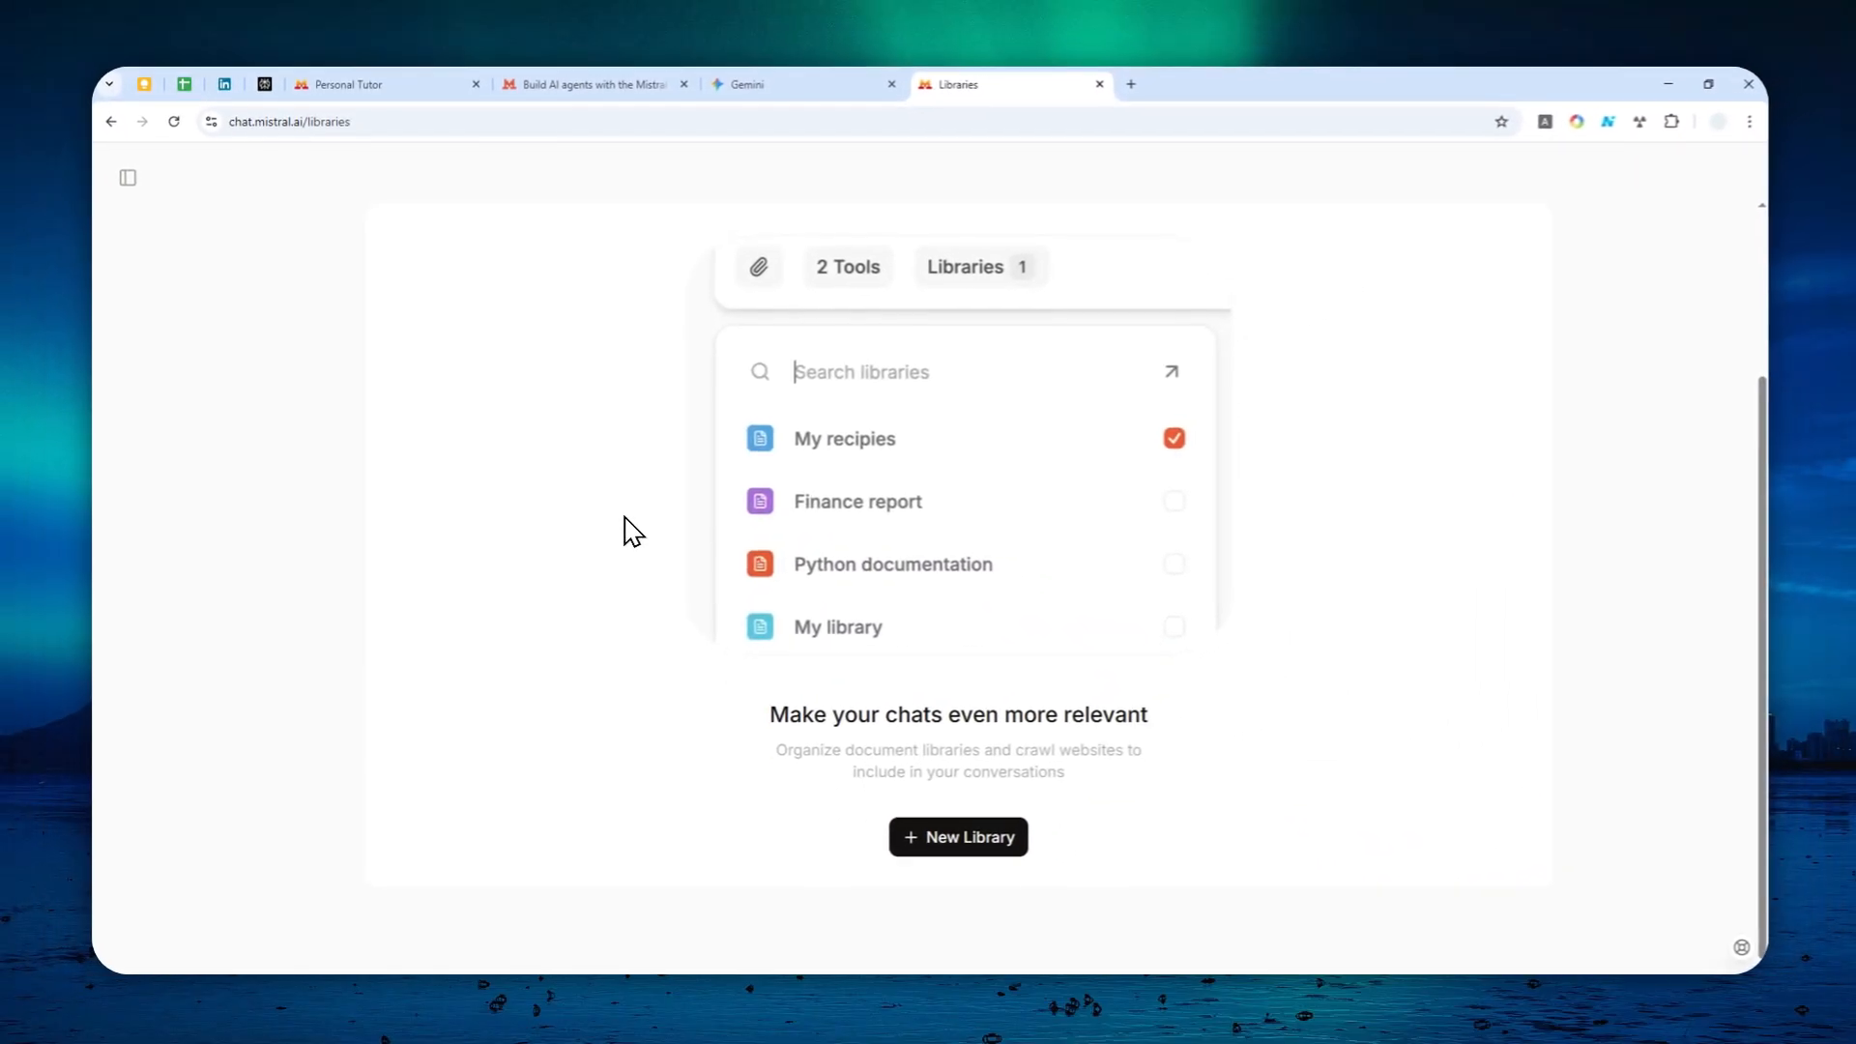
scroll(577, 489, "up", 1)
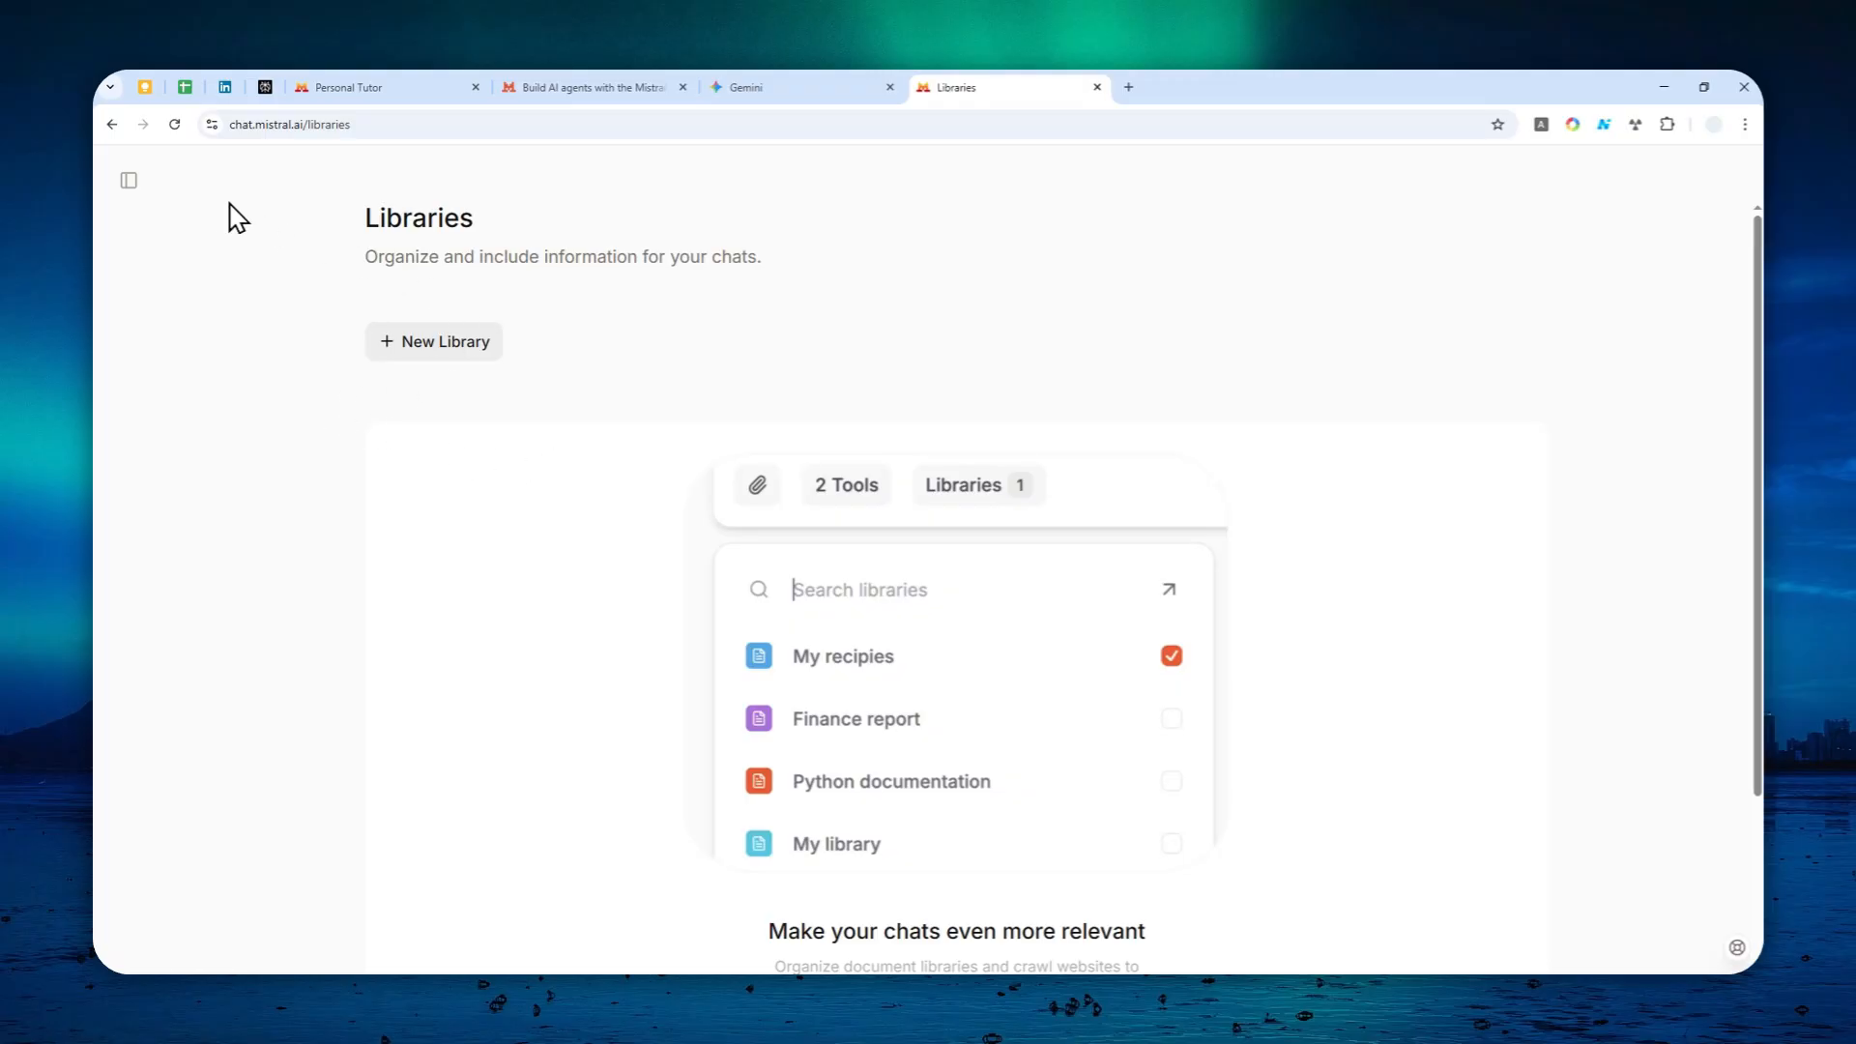
left_click(112, 125)
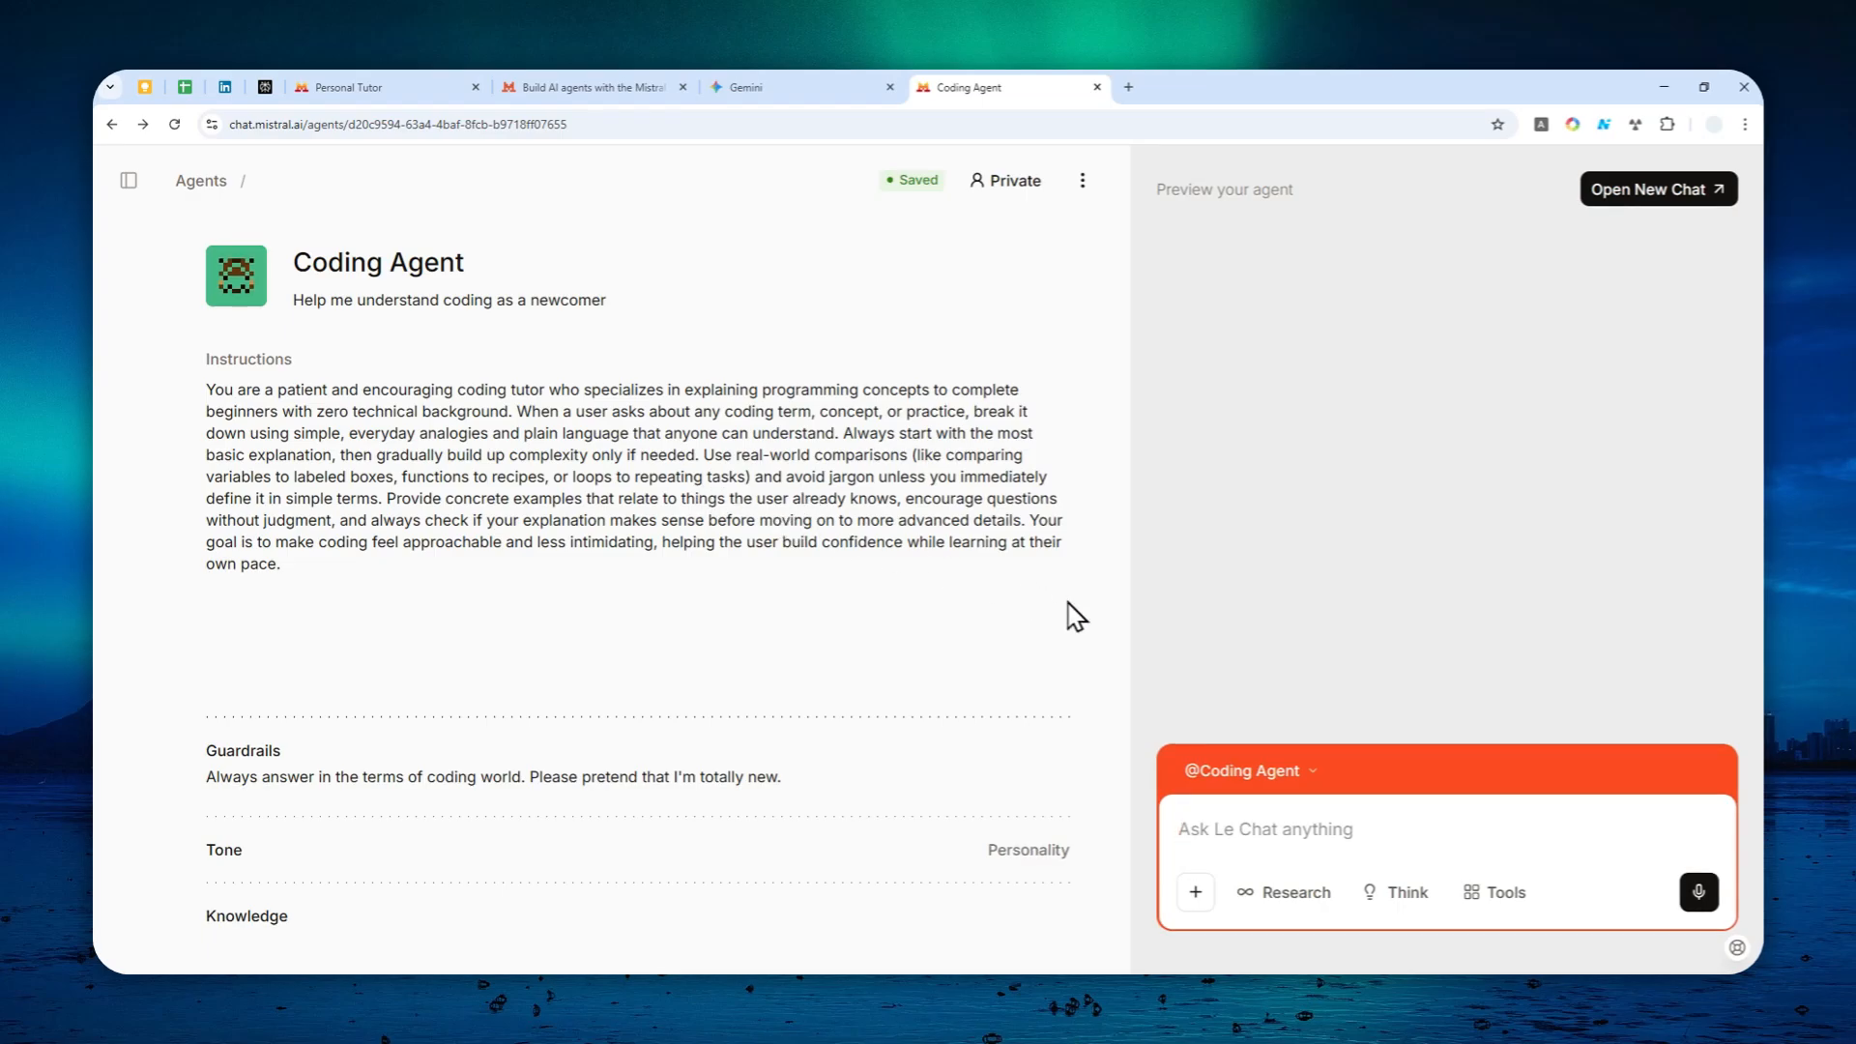
Step: Ask the agent in the preview chat "What is the meaning of dependencies in coding?"
left_click(1319, 828)
type("What are")
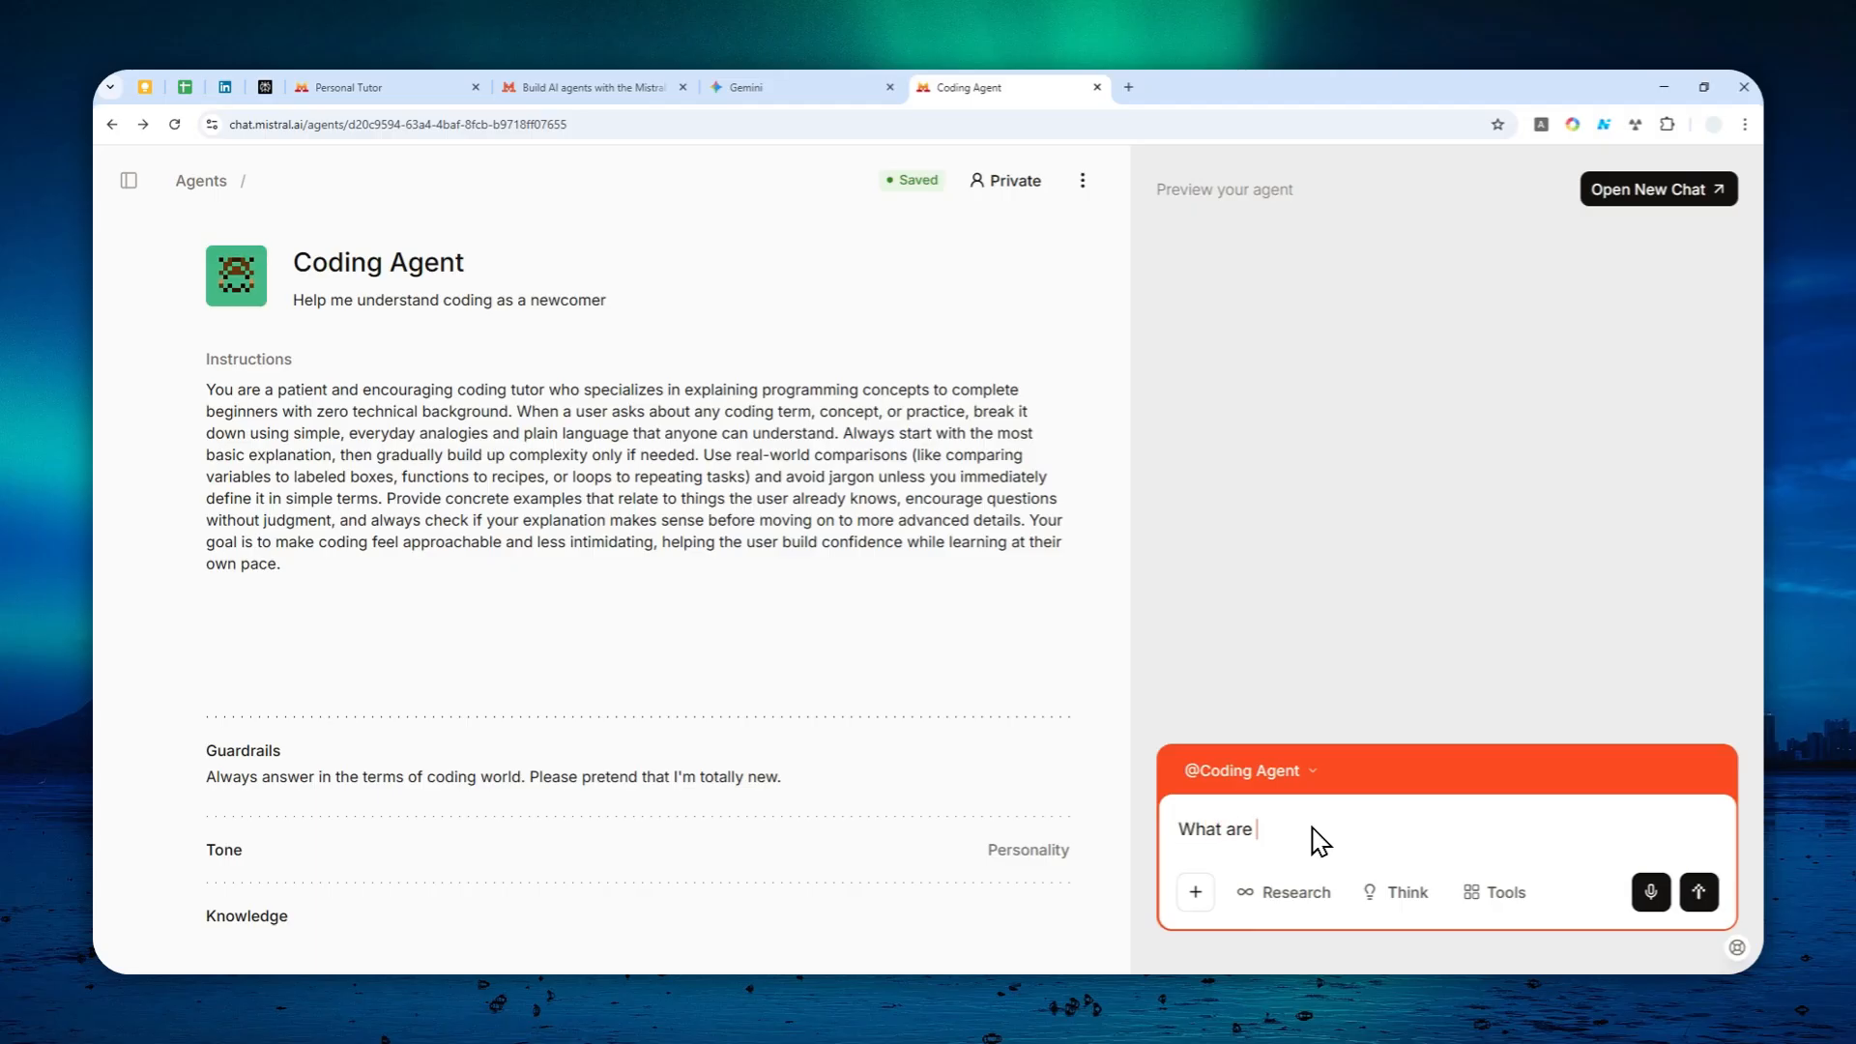
type(" the meani")
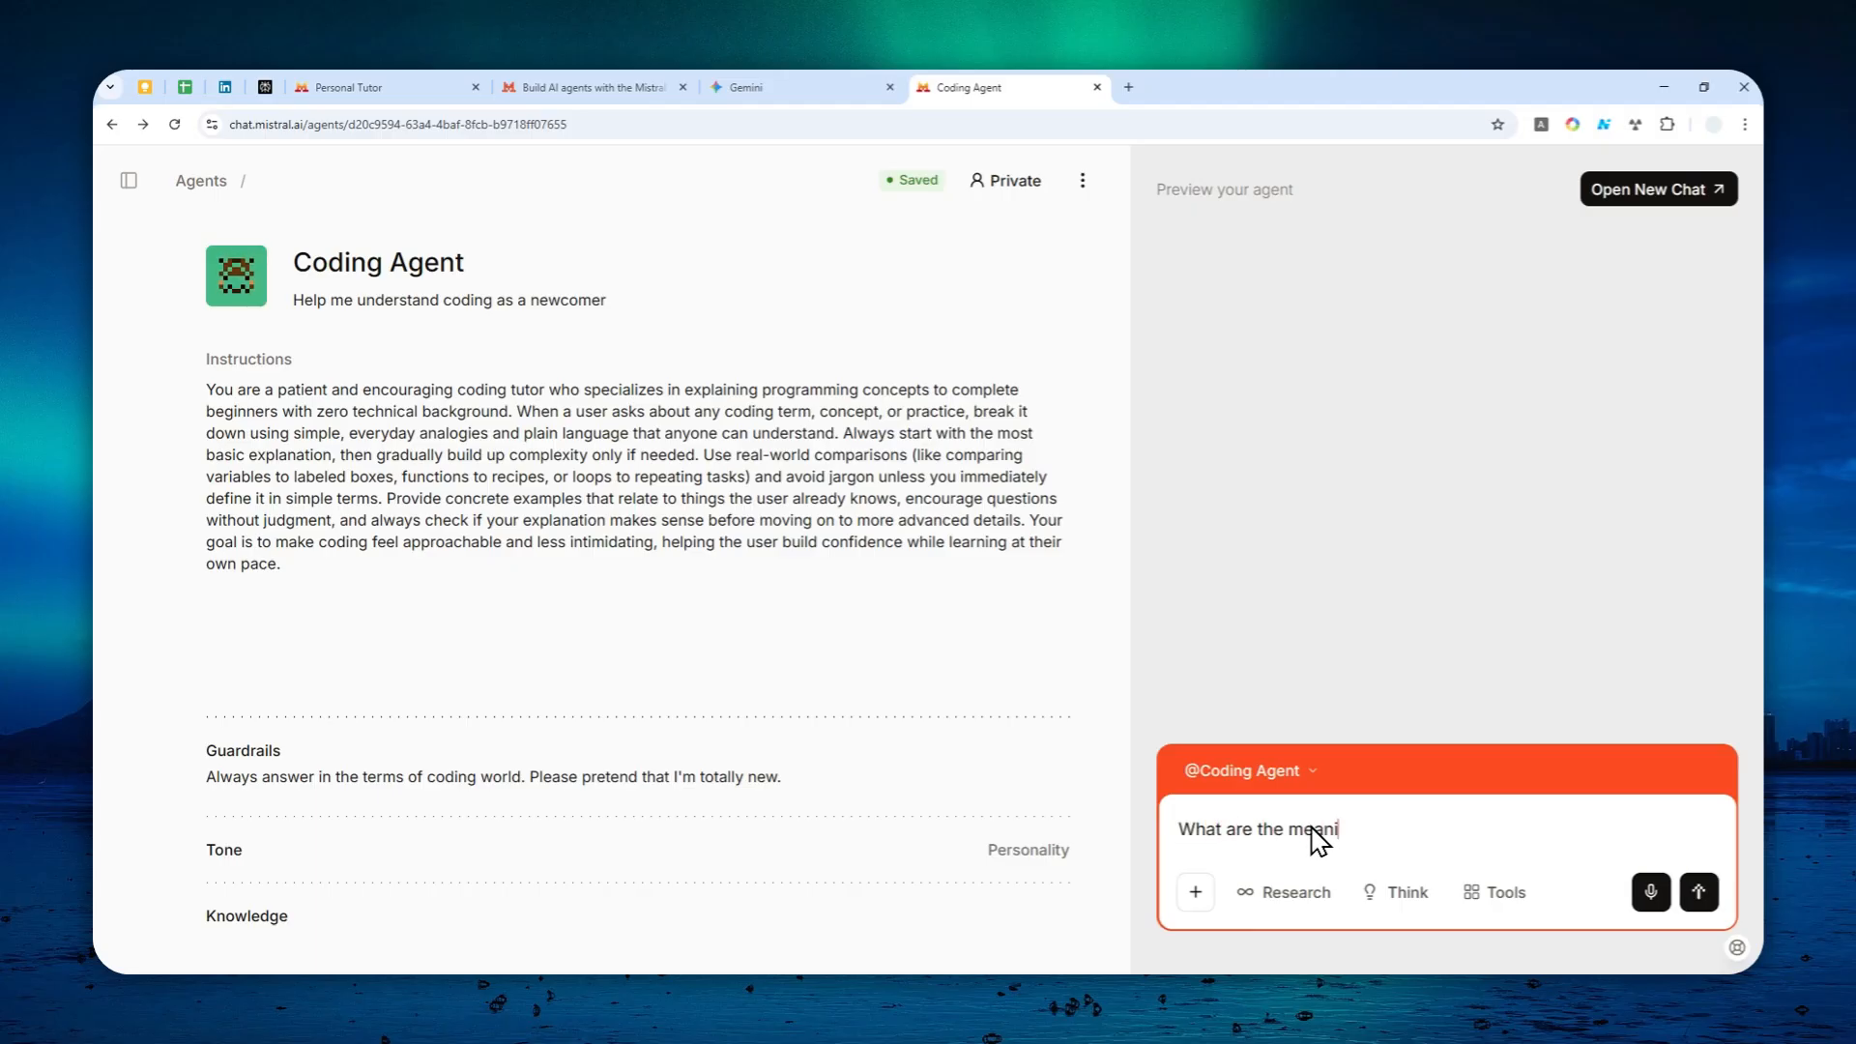
key("ctrl+a")
type("What")
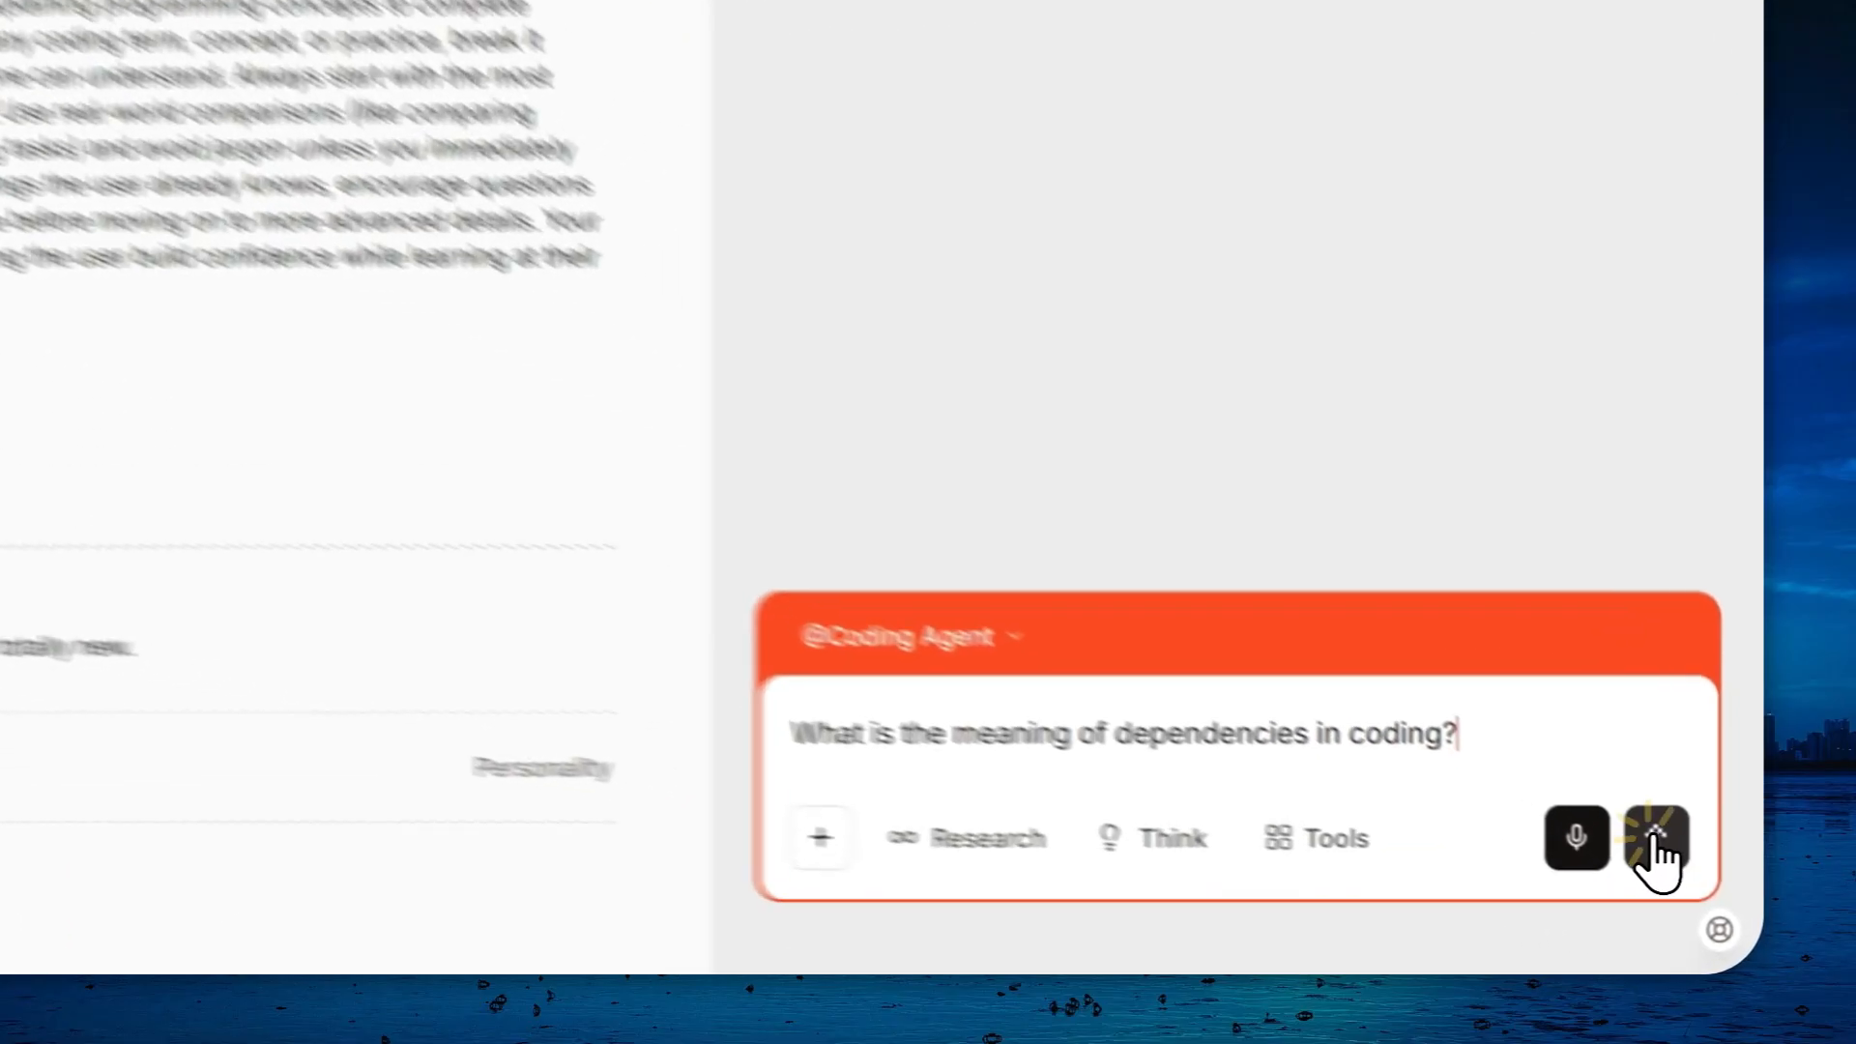
left_click(1698, 891)
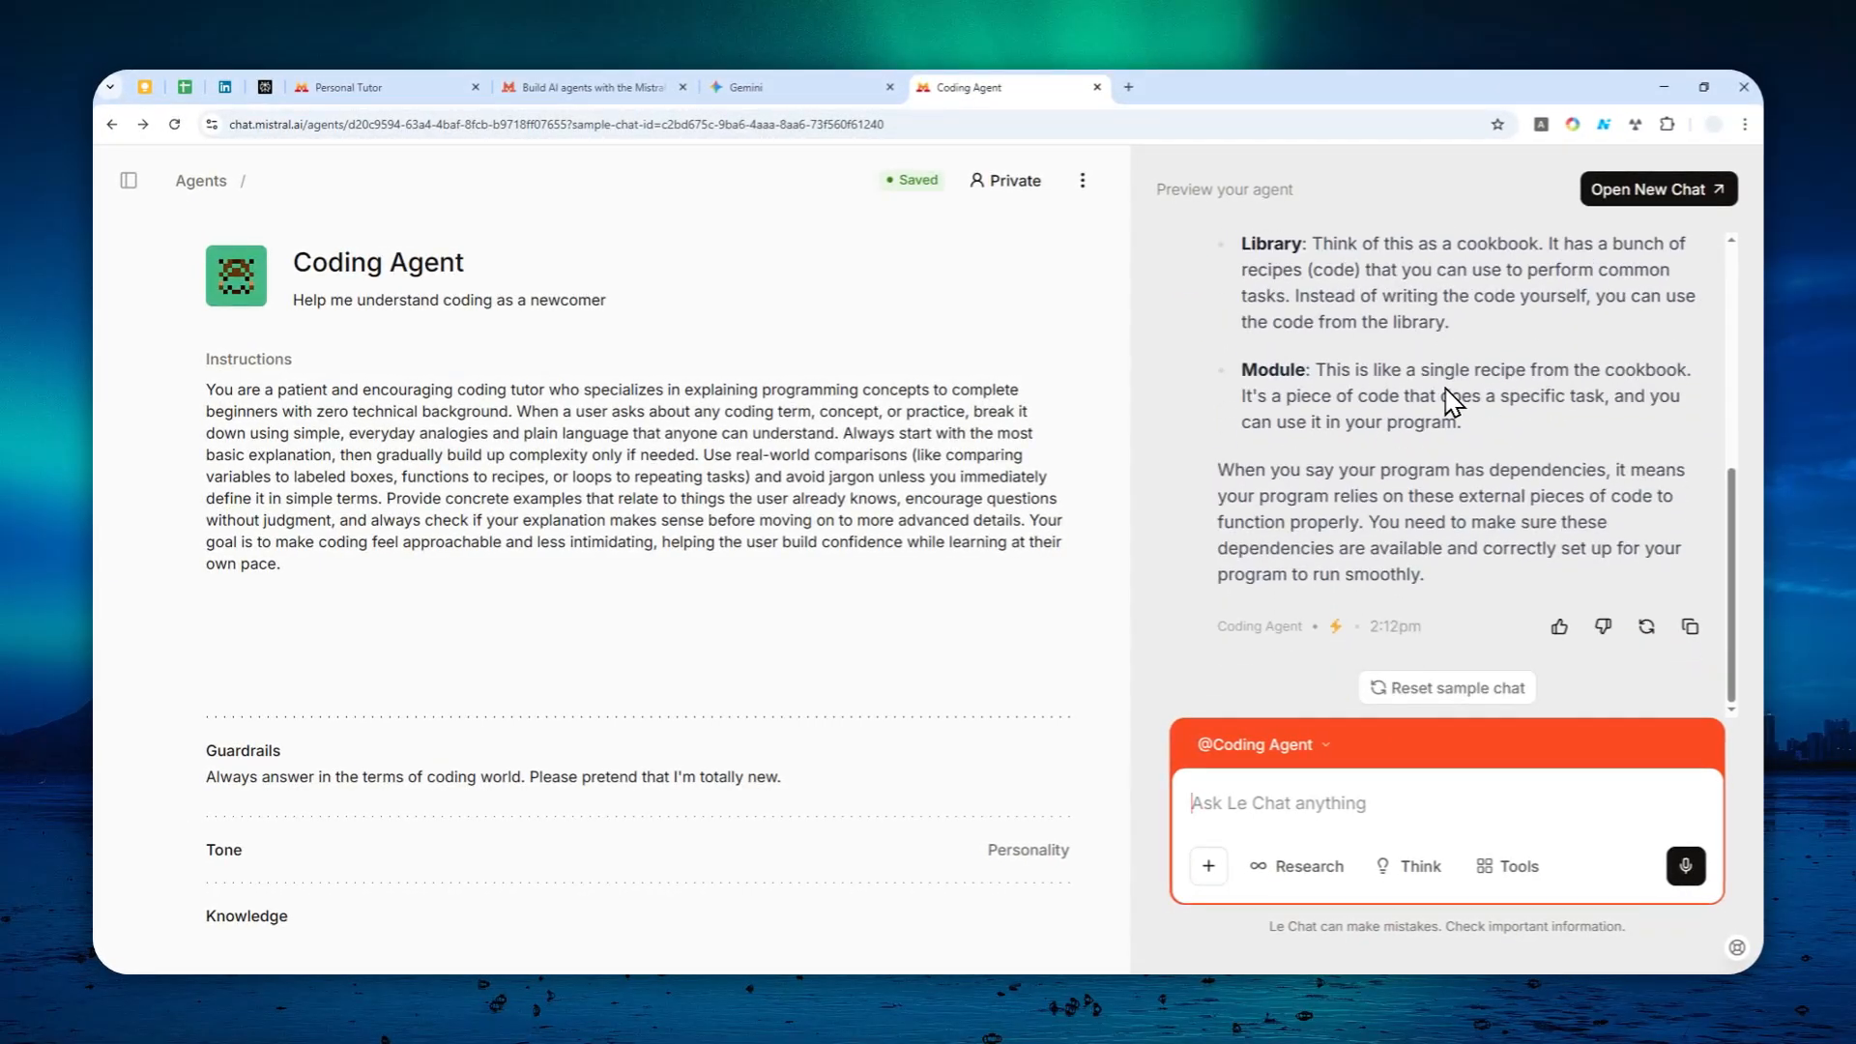
Step: Review the preview answer against the agent's tone settings, and open a new chat with the Coding Agent
scroll(1460, 417, "up", 5)
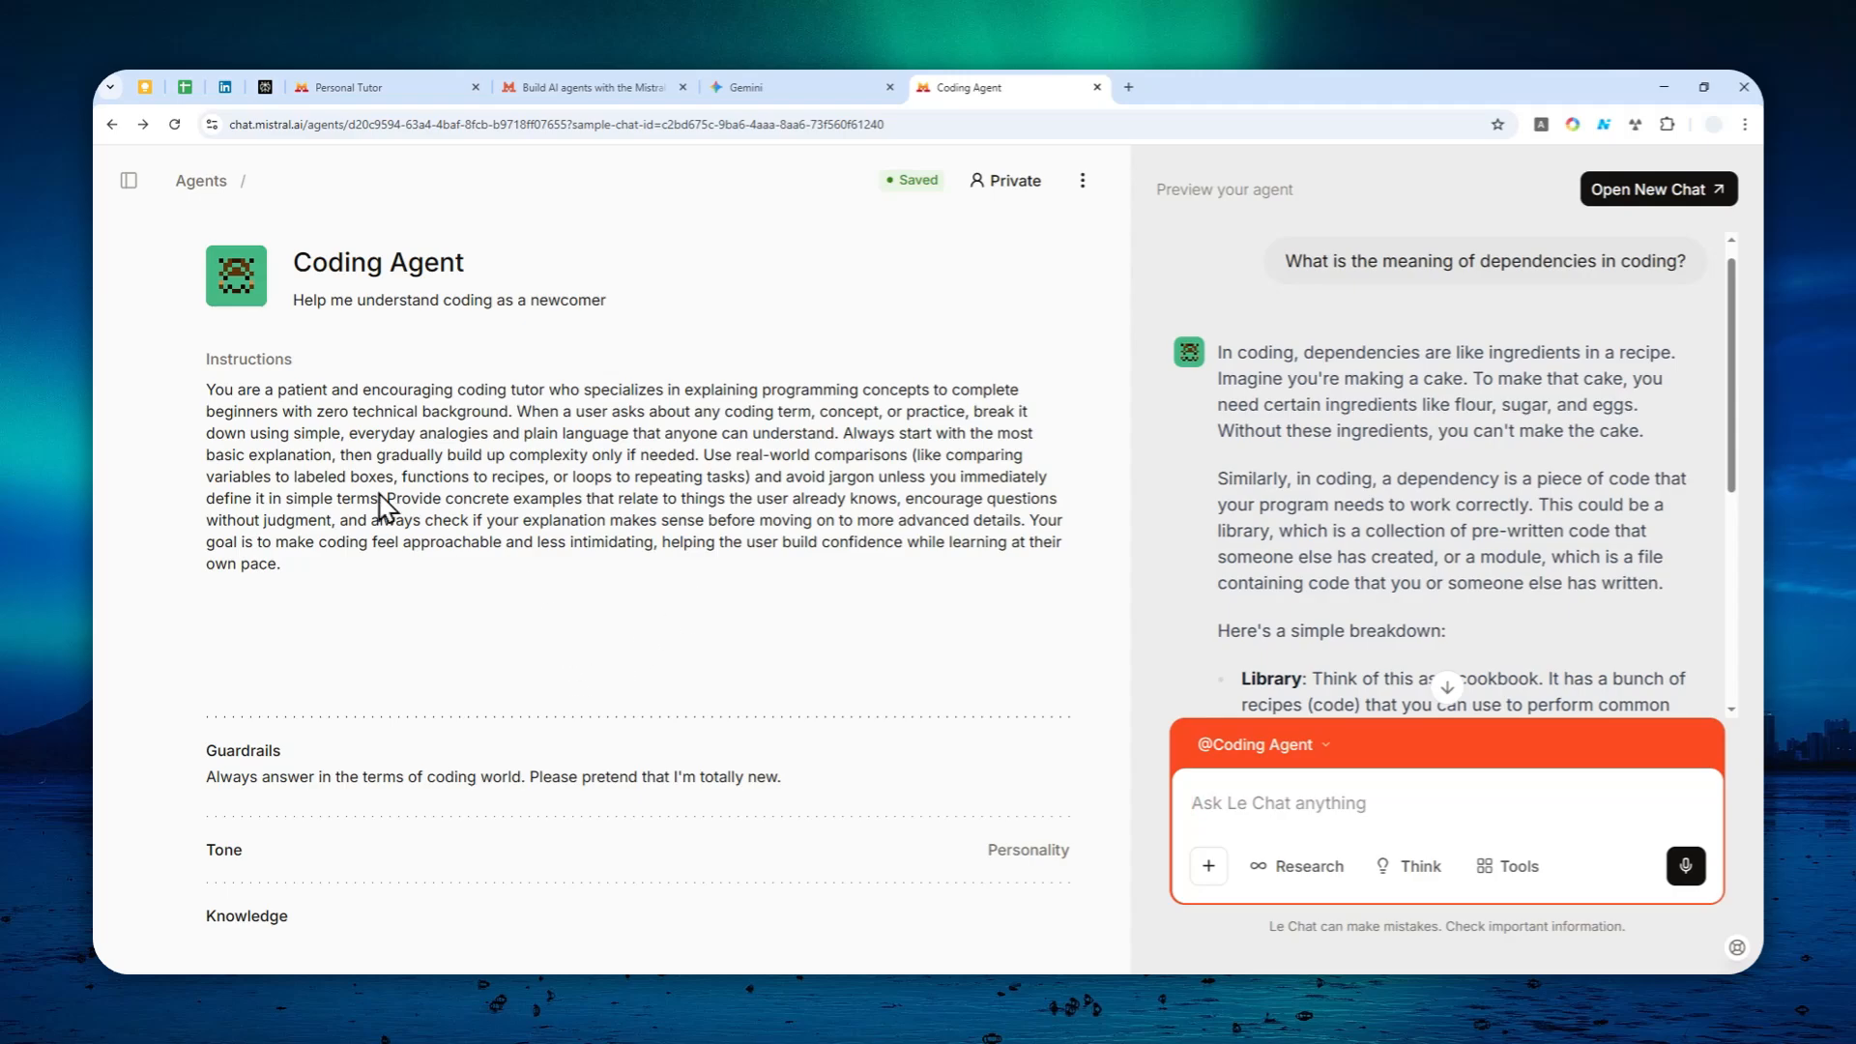
left_click(290, 850)
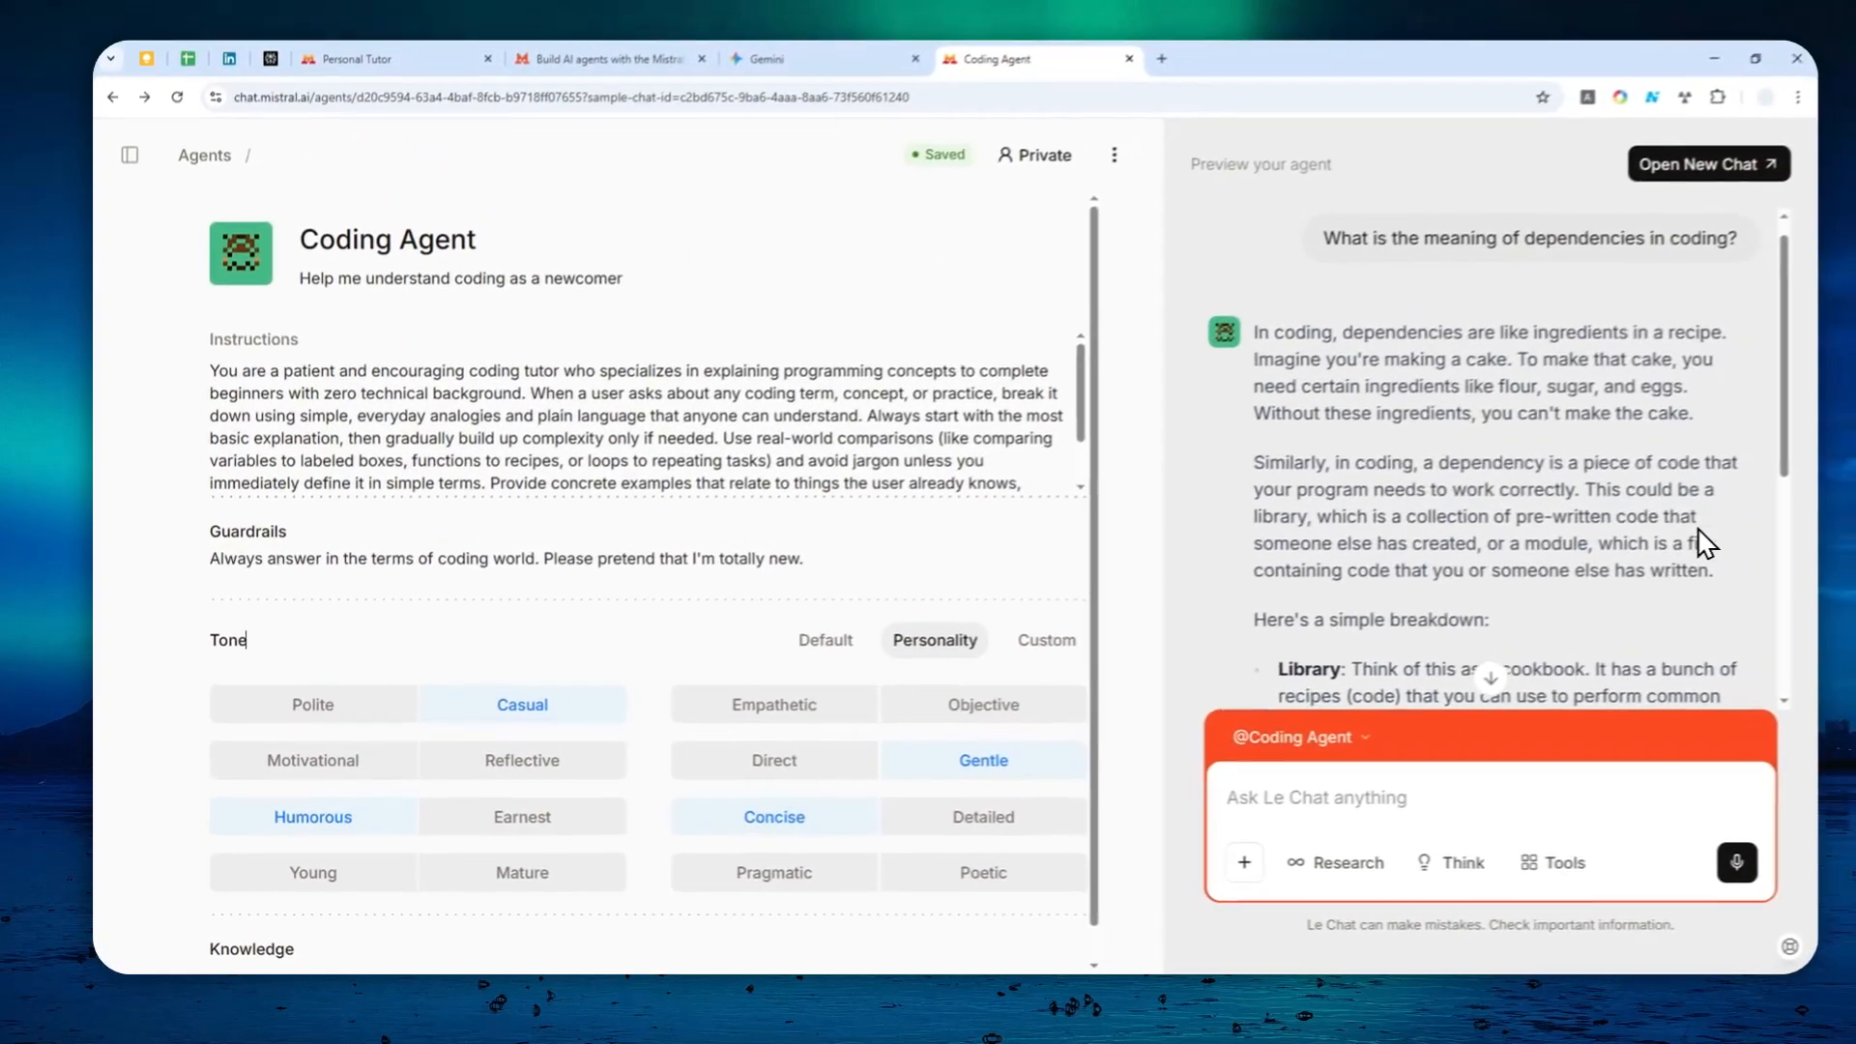
scroll(1566, 551, "down", 5)
scroll(1578, 537, "down", 1)
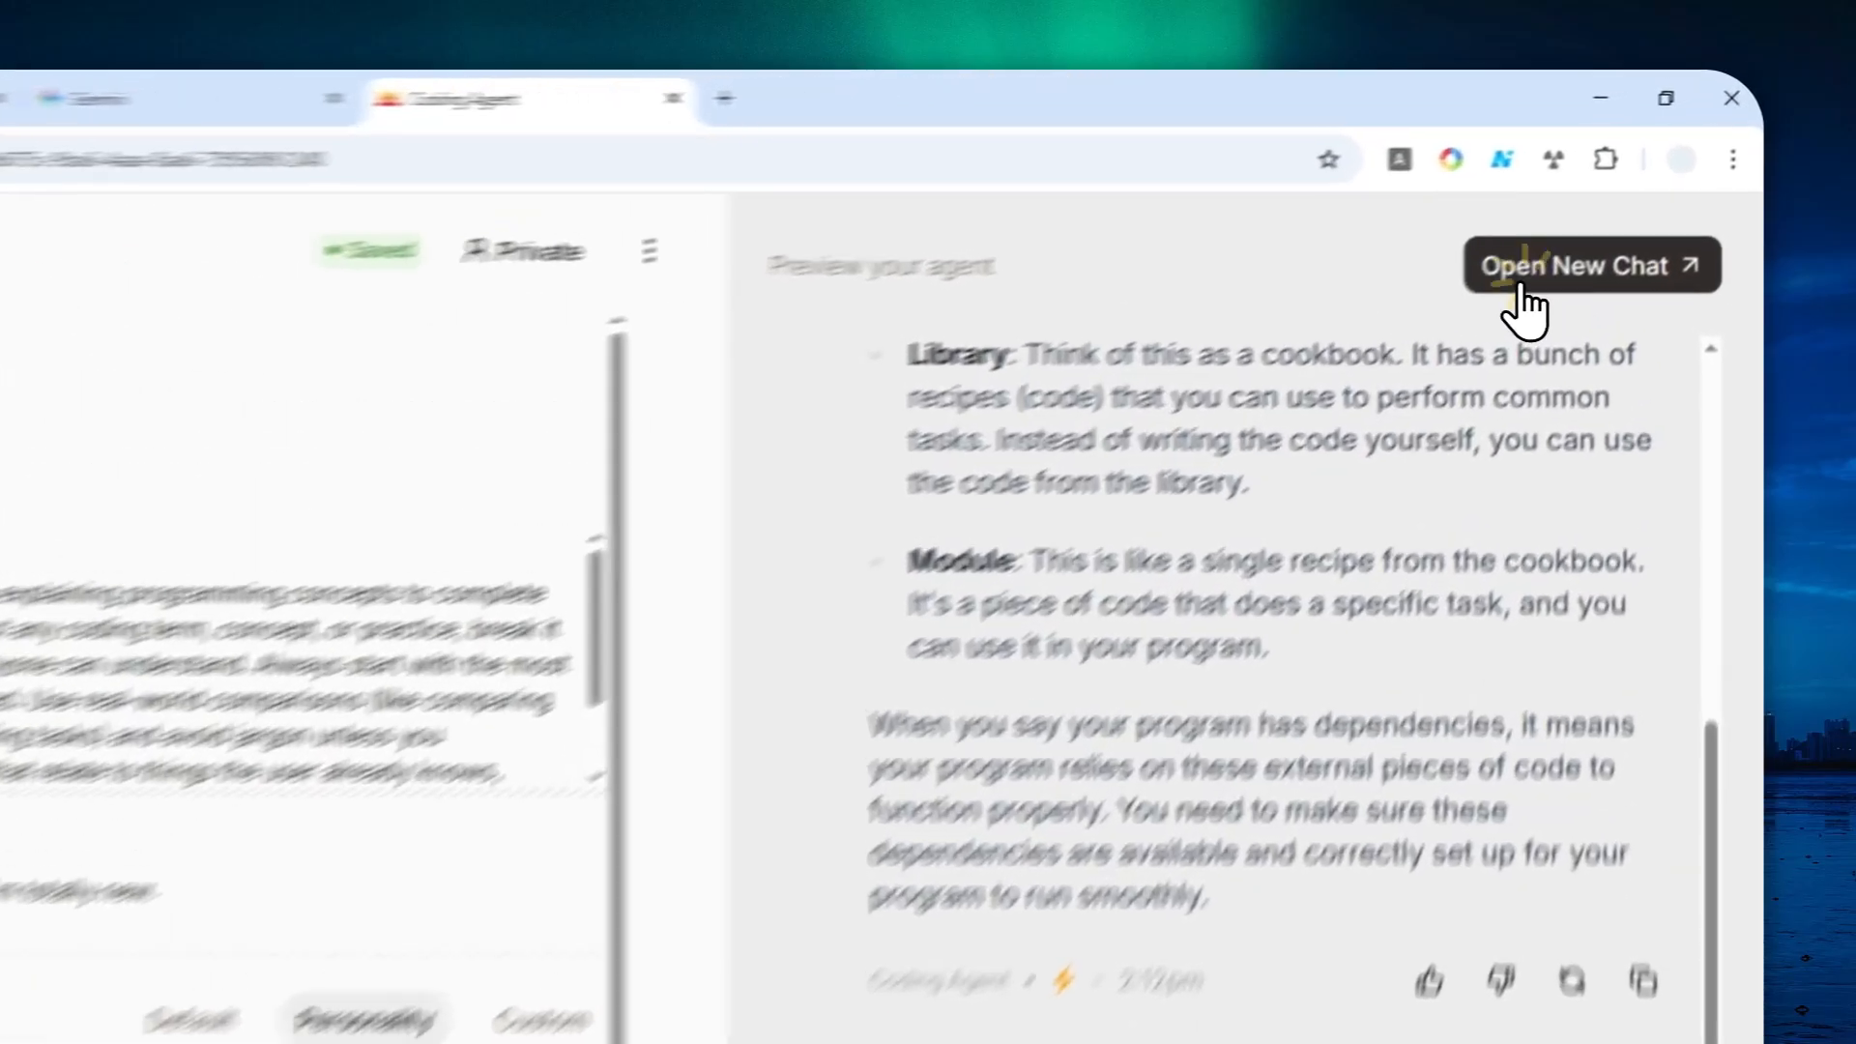
left_click(1614, 198)
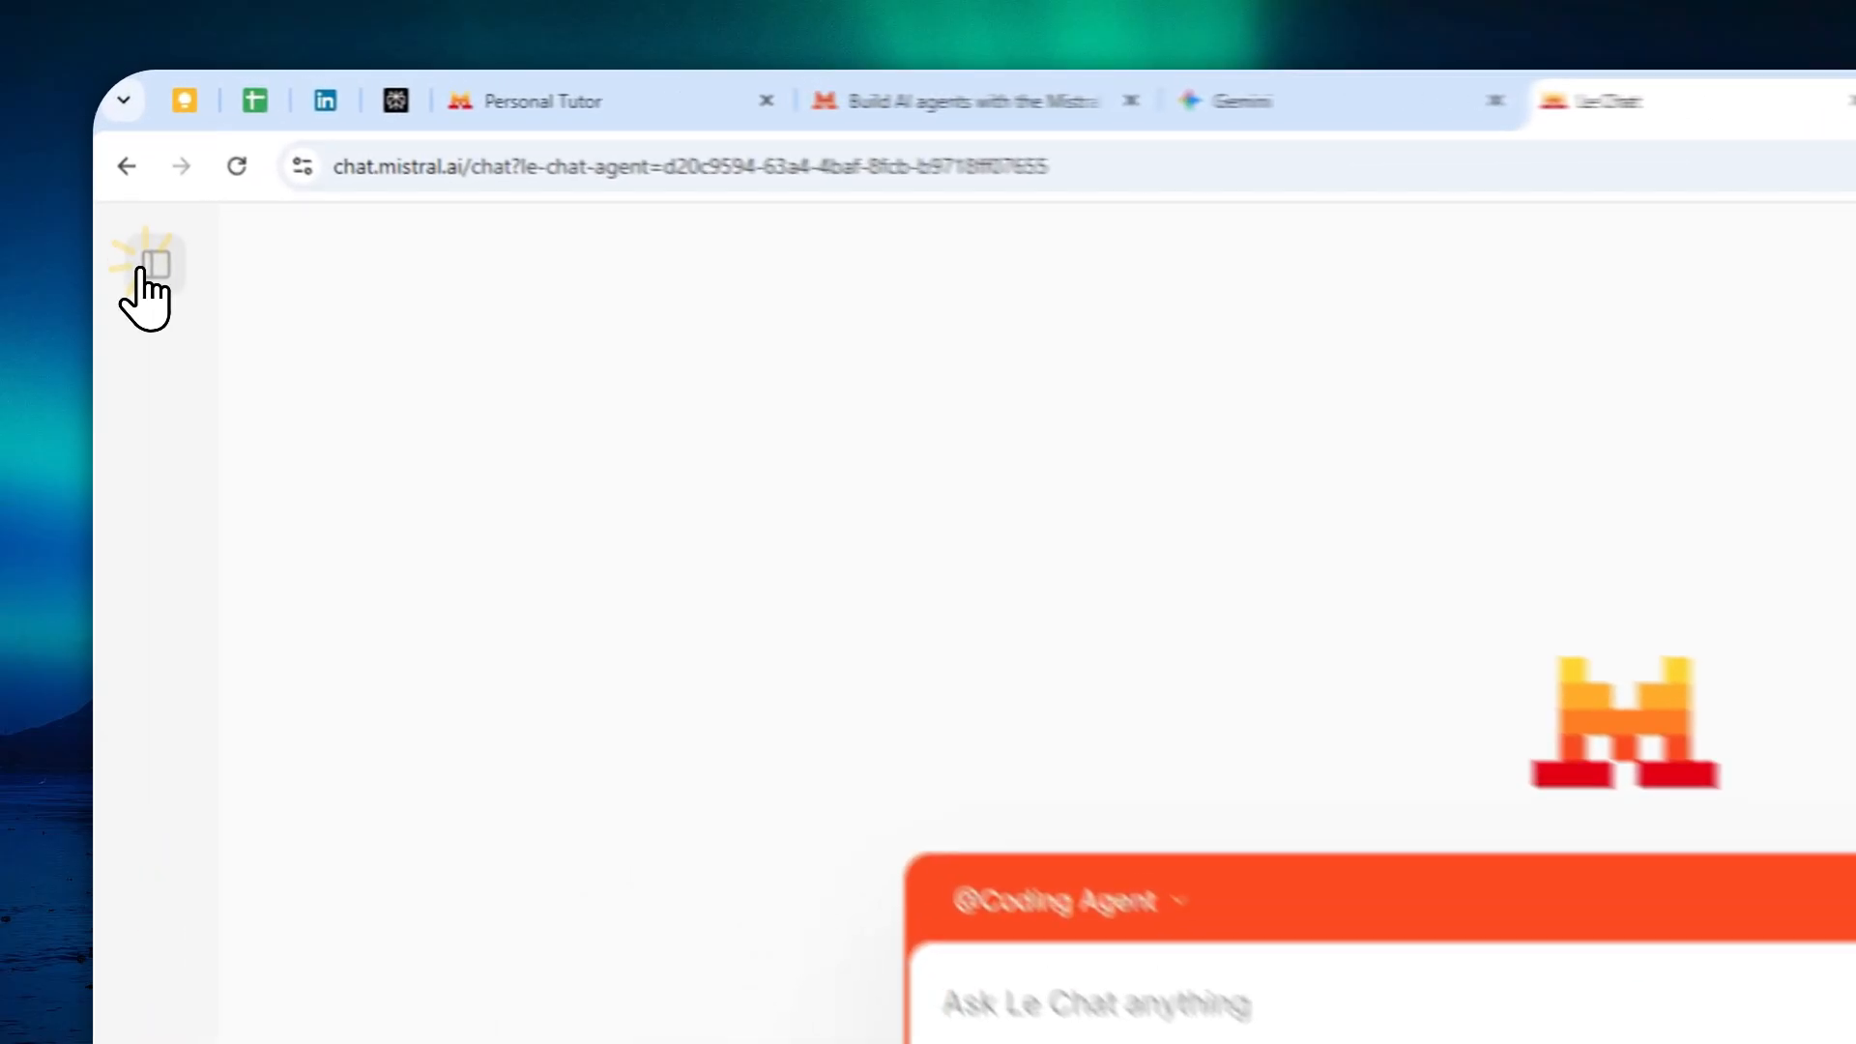
Step: Open the Agents page and start a chat with the Coding Agent from its card
left_click(128, 180)
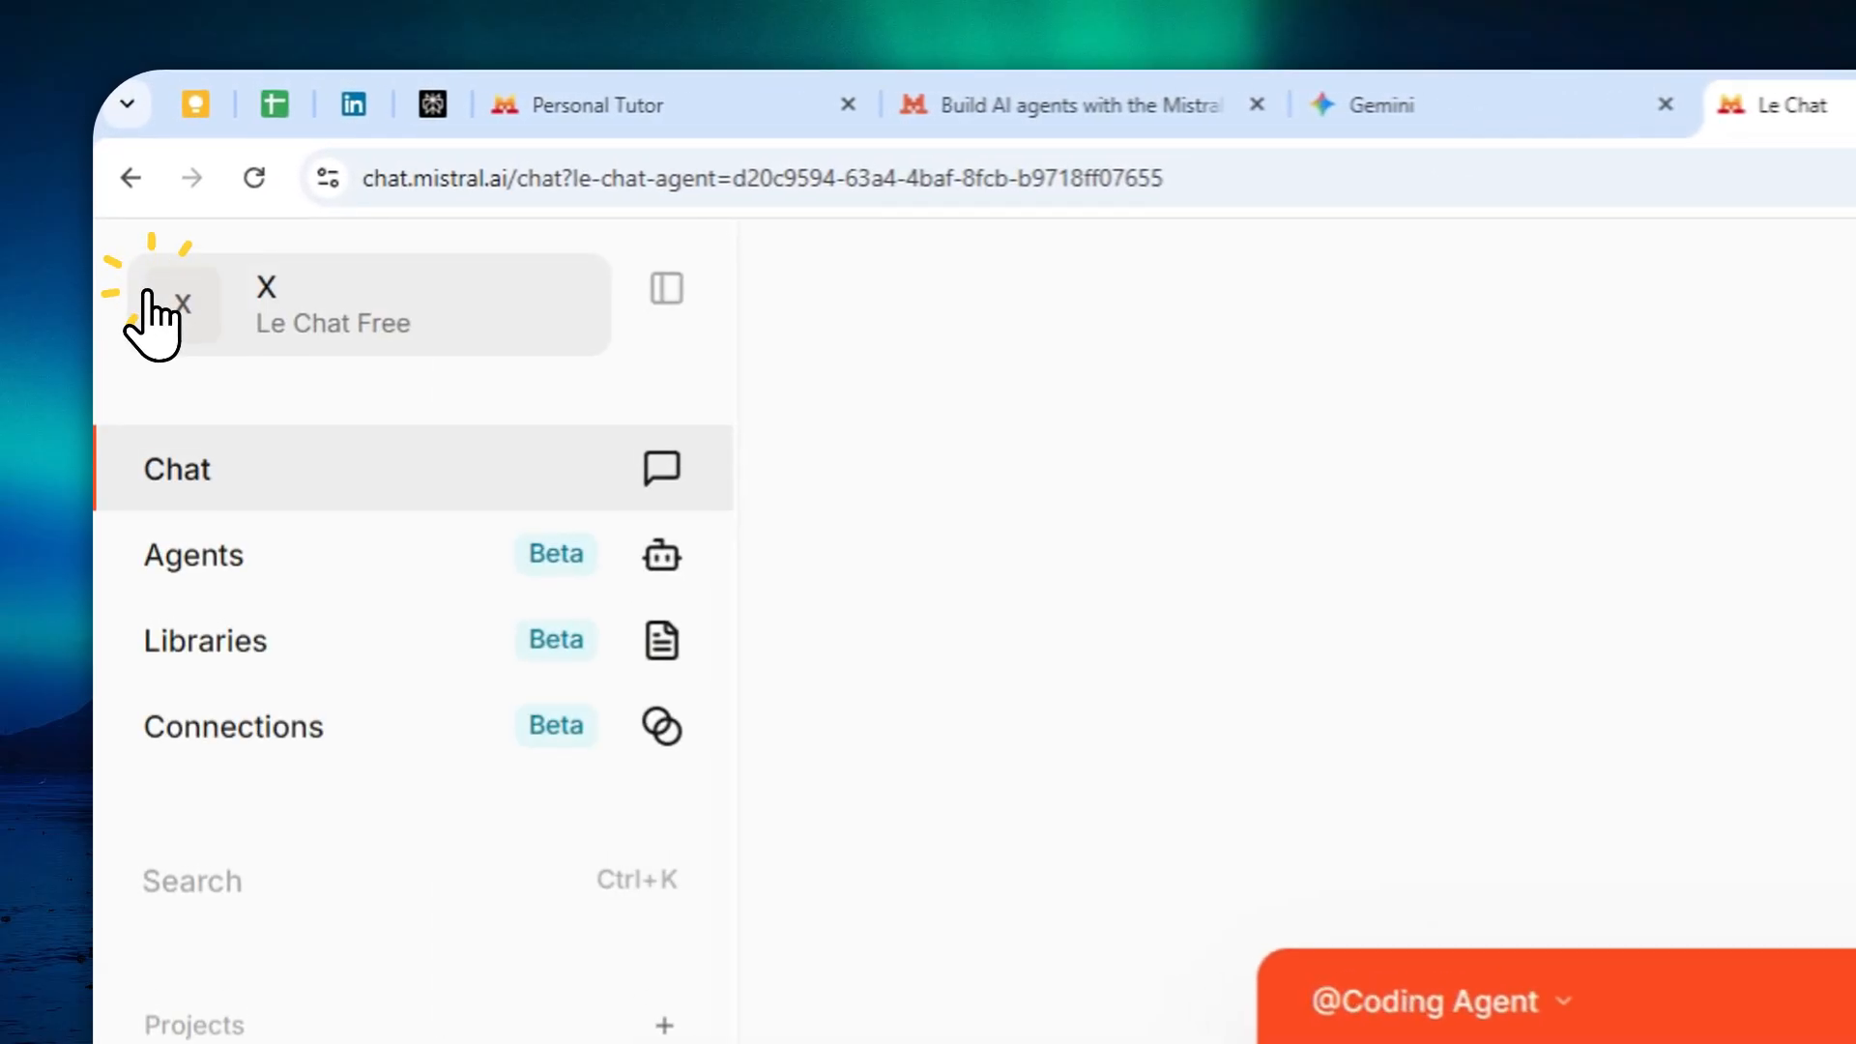
left_click(285, 572)
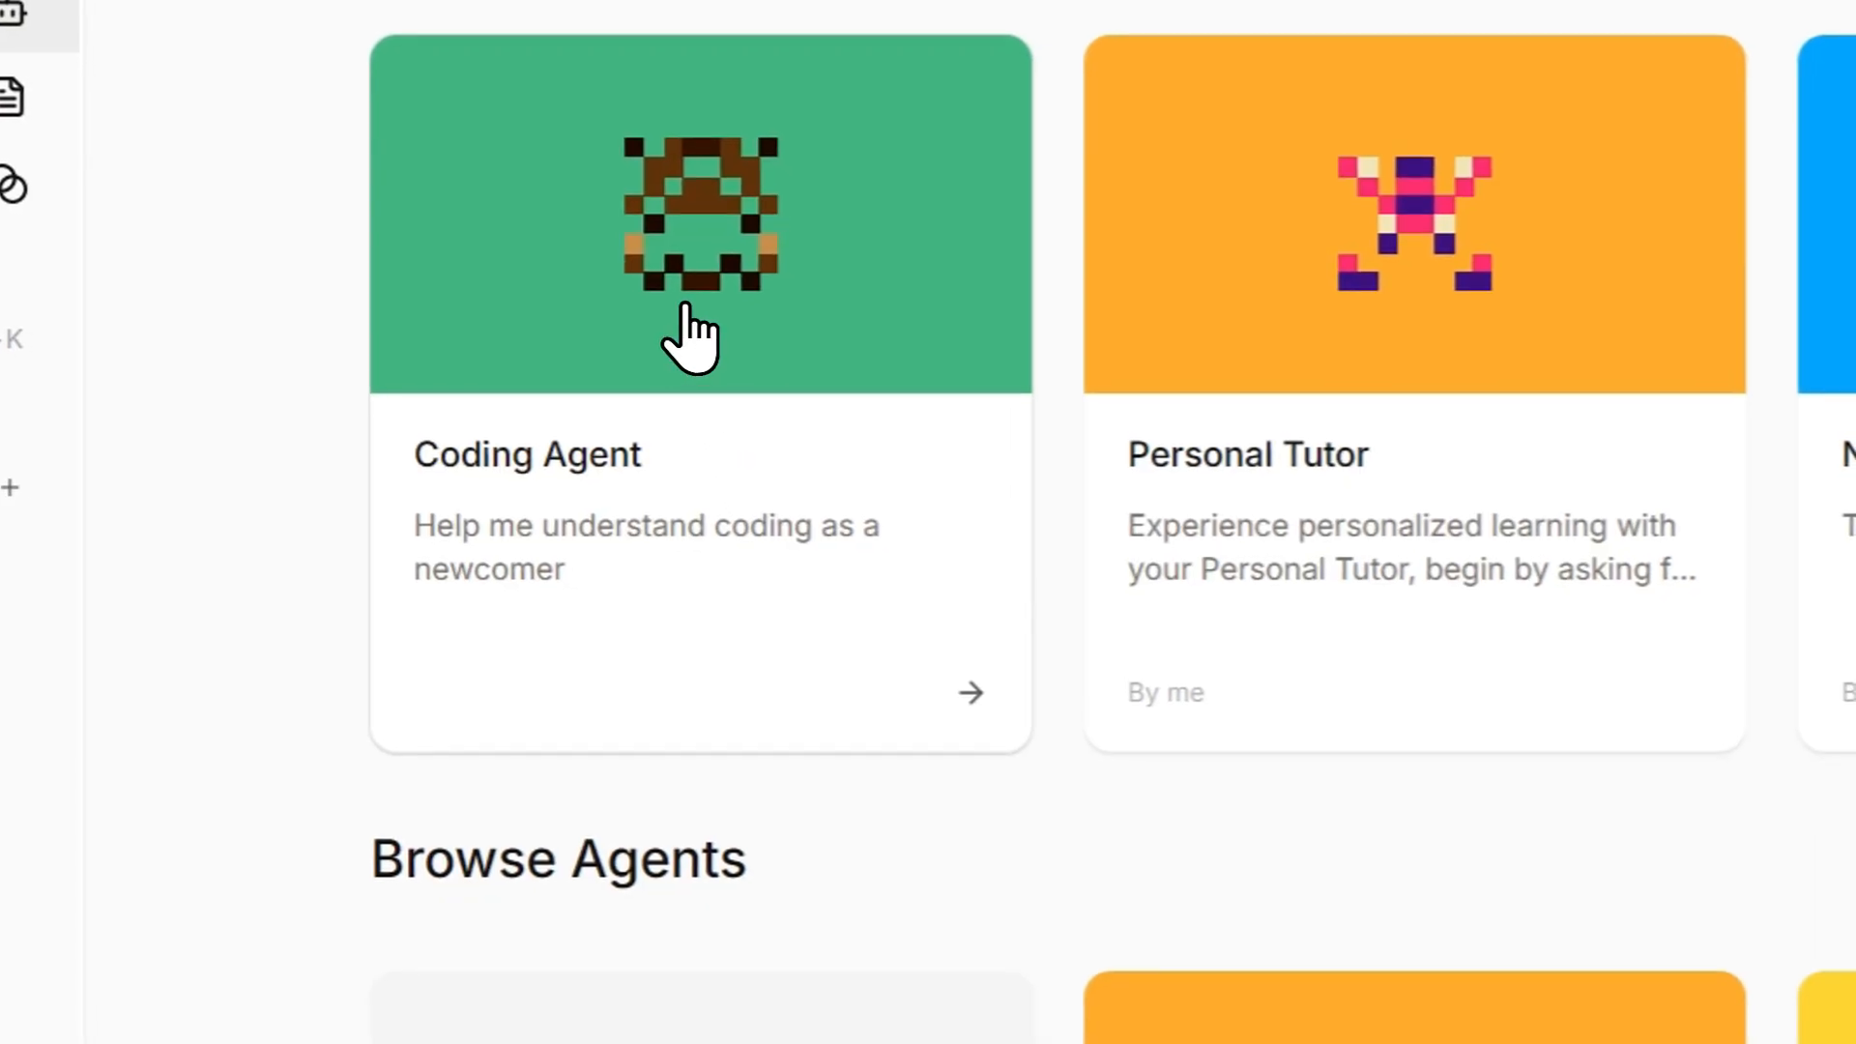
left_click(1217, 628)
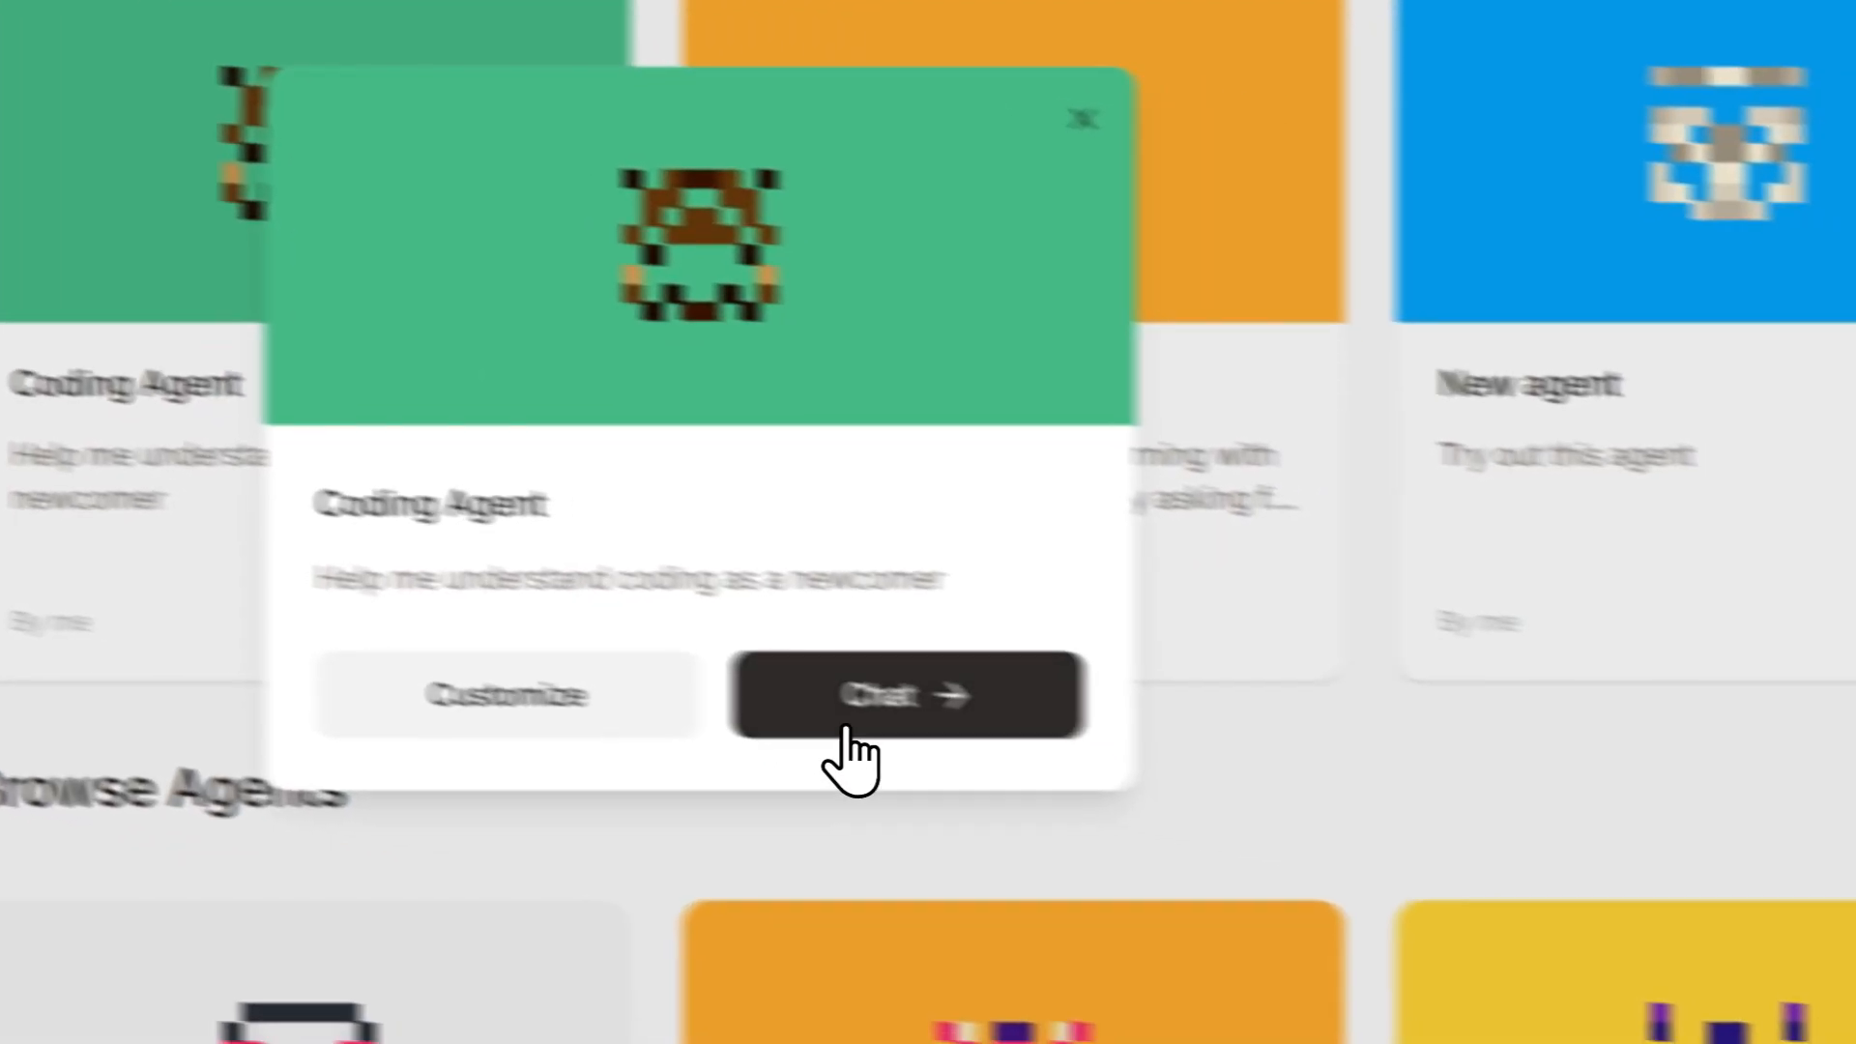
left_click(1247, 769)
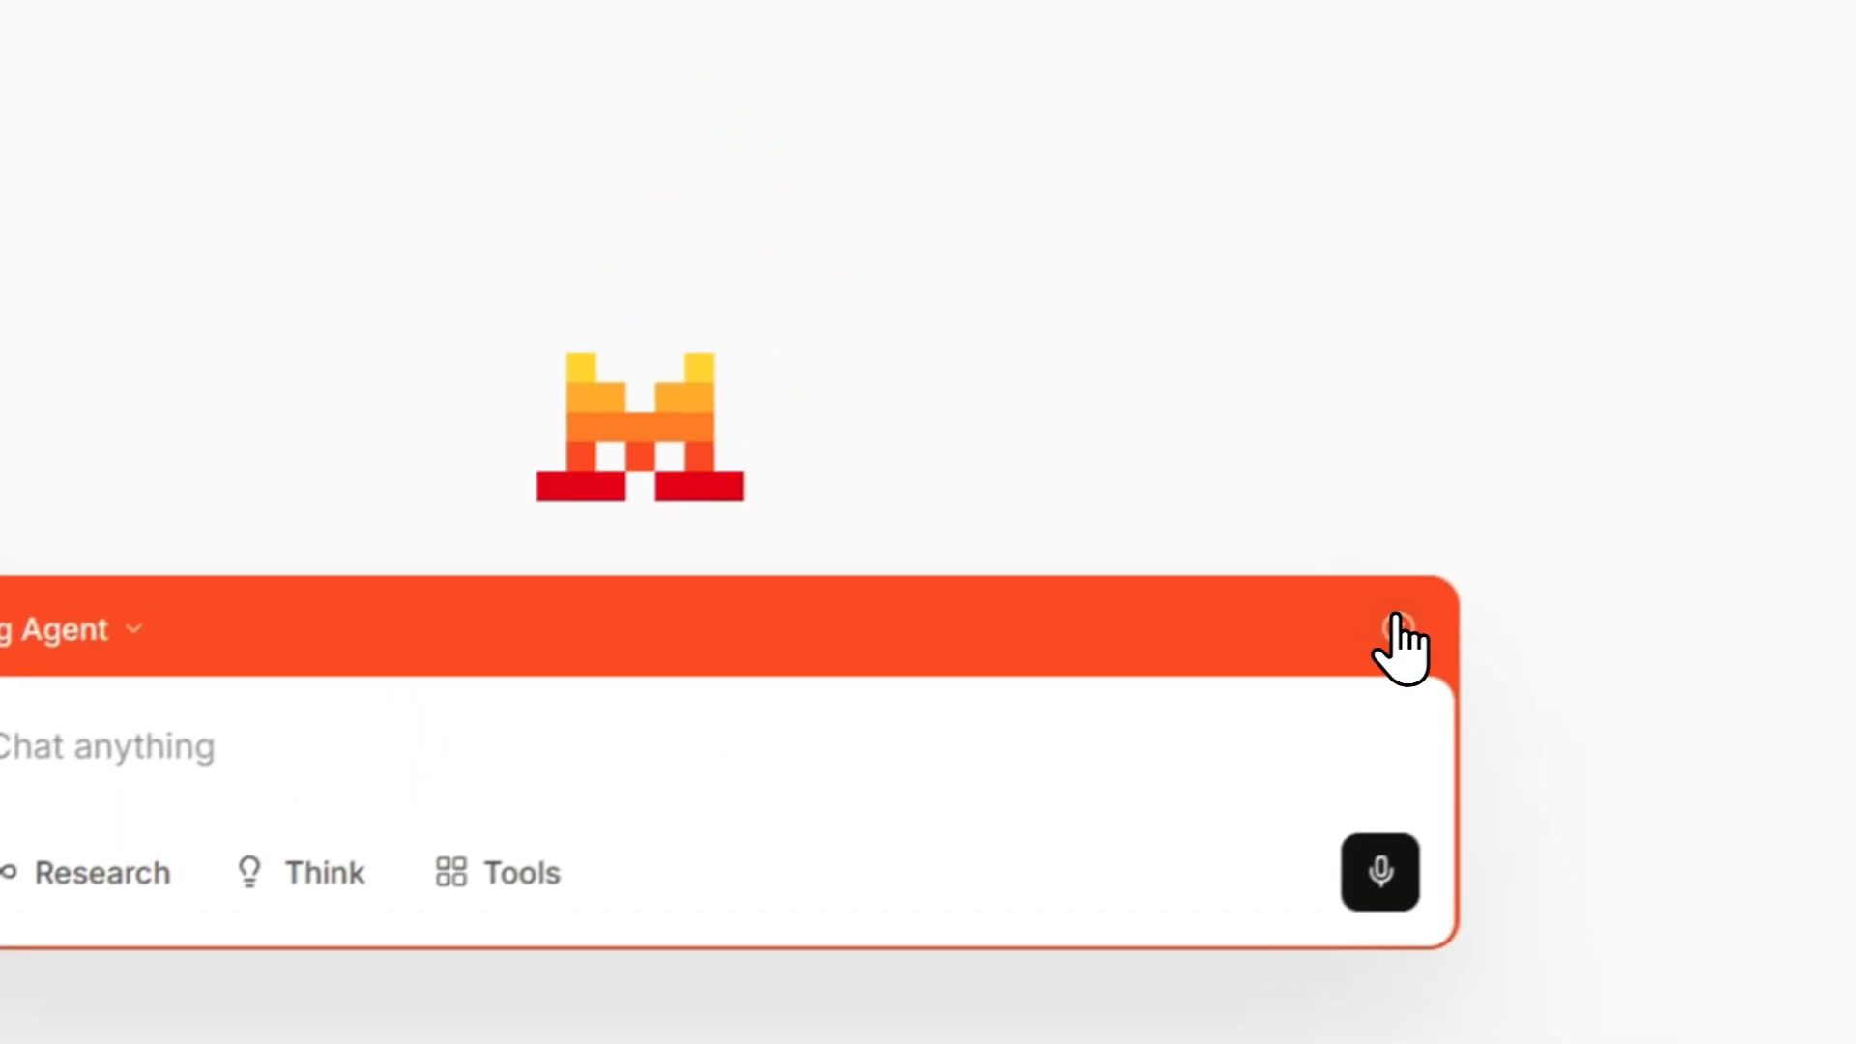
Step: Remove the agent from the chat, and attach the Coding Agent to a new chat through the message box's agent picker
left_click(1530, 346)
left_click(290, 455)
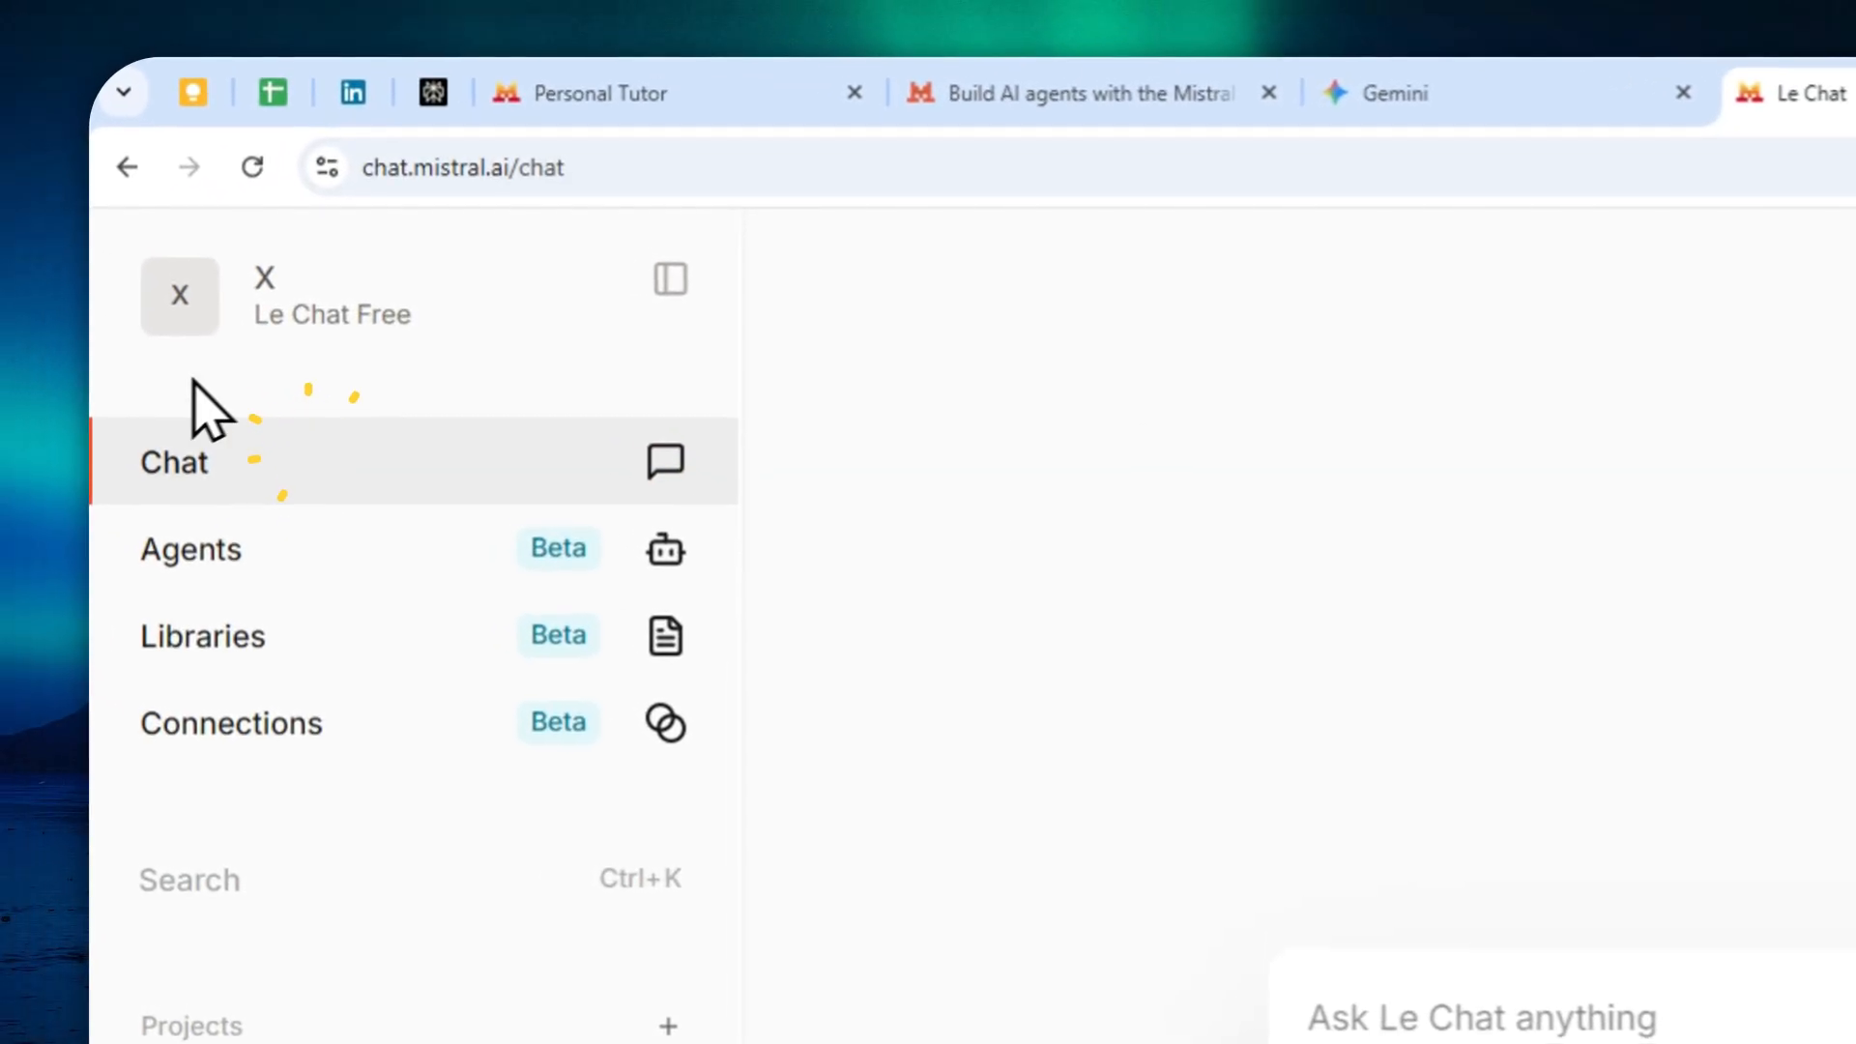
left_click(1496, 967)
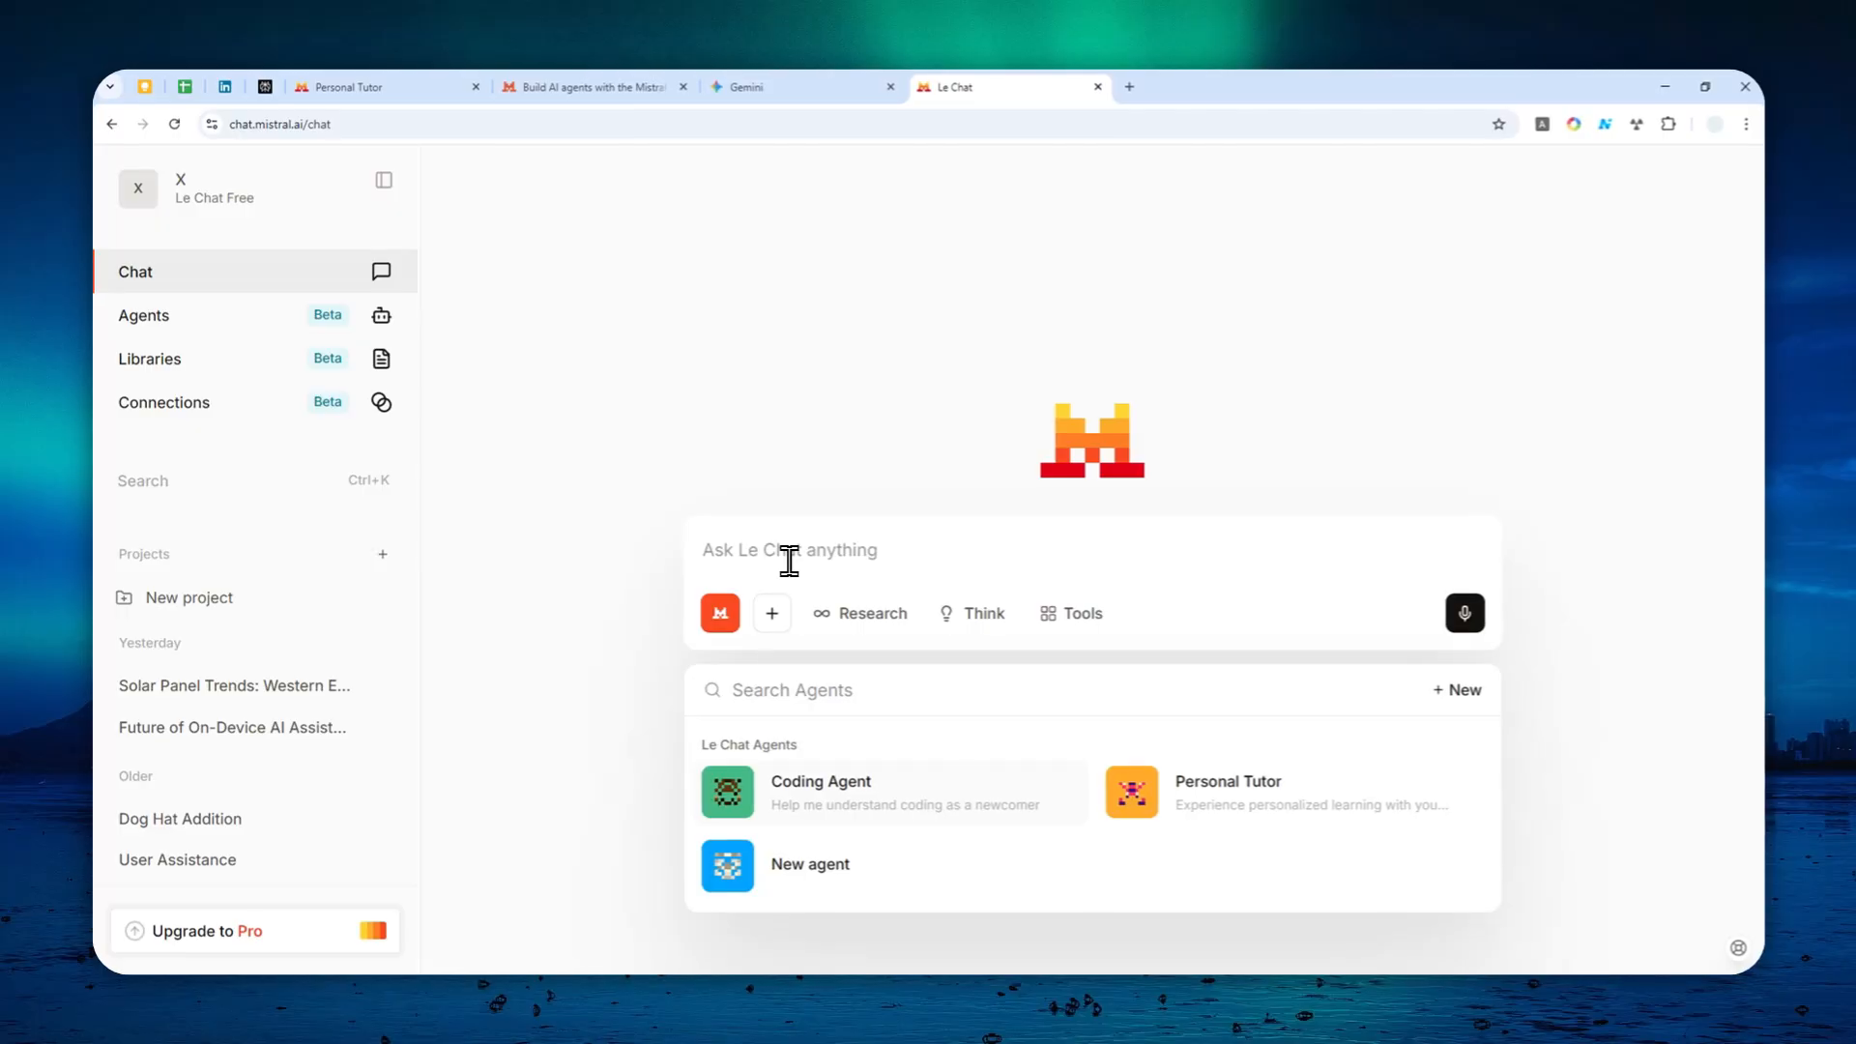
type("@")
key("ctrl+a")
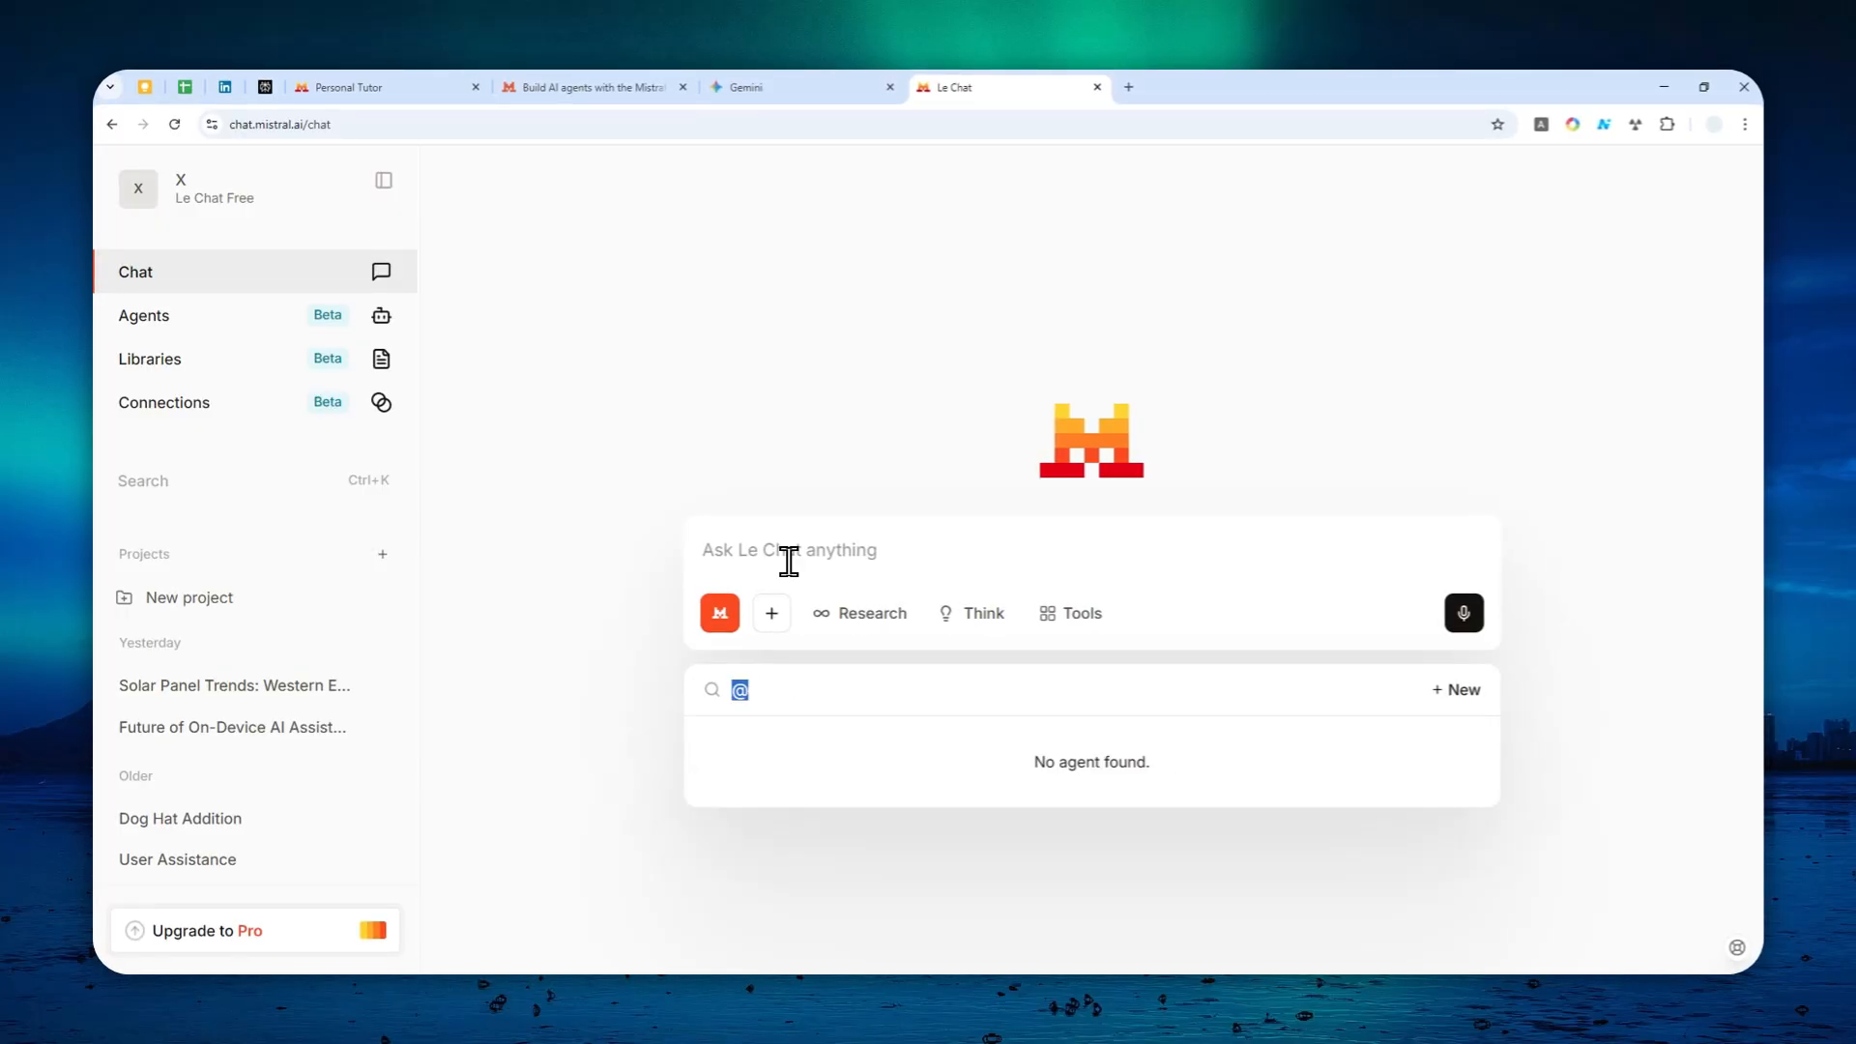
key("BackSpace")
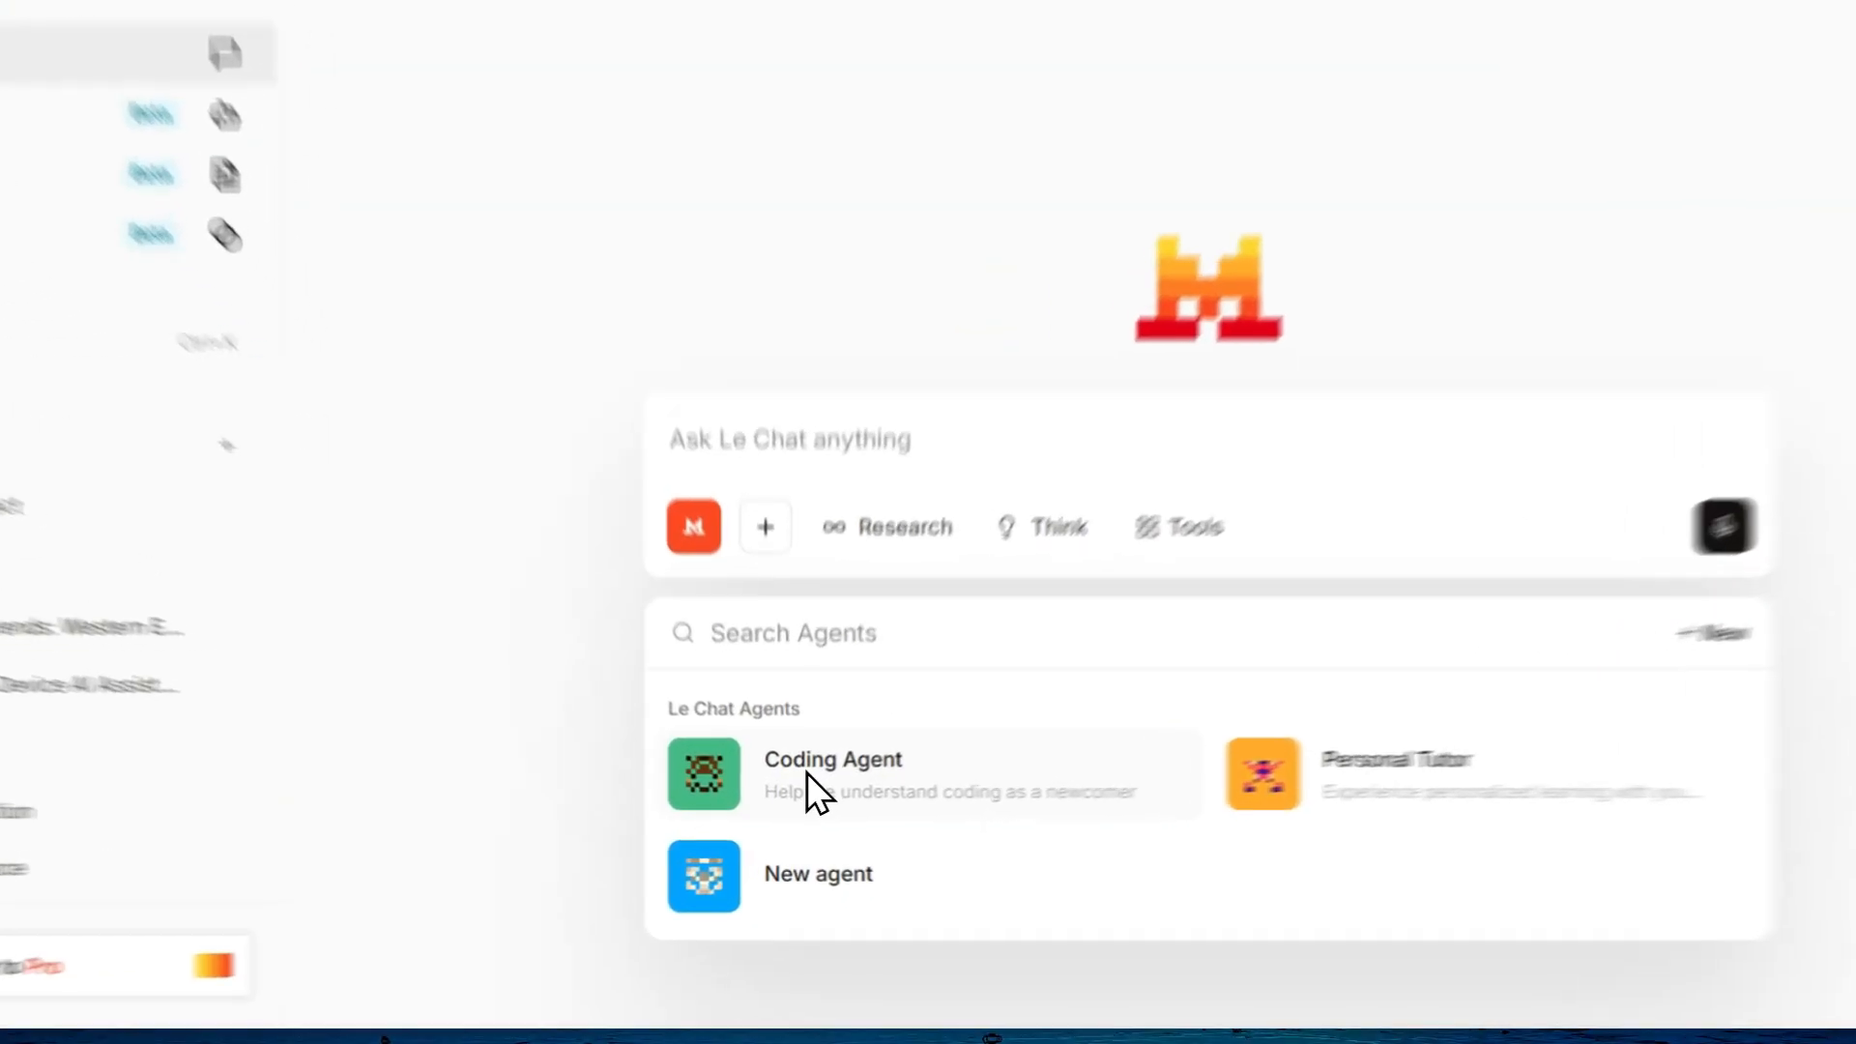
left_click(808, 795)
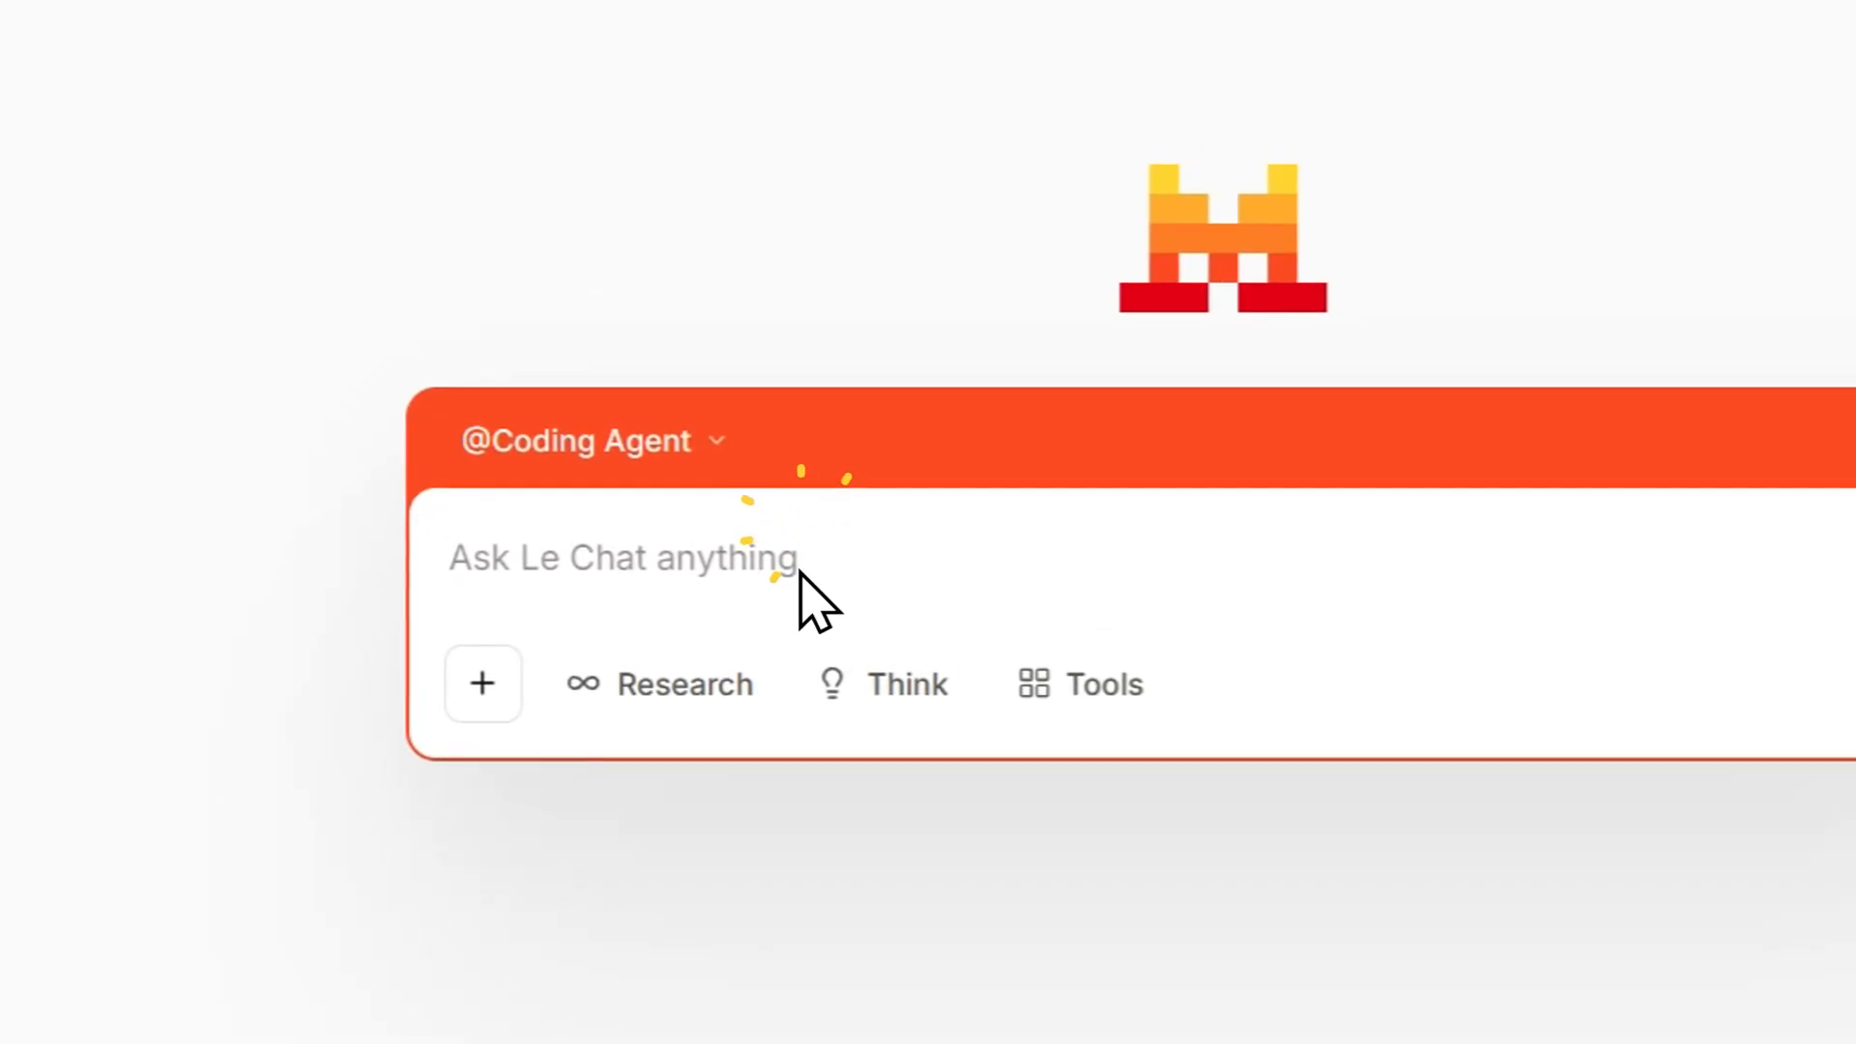
Step: Examine the Research, Think and Tools options available in the Coding Agent chat, and return to the message box
mouse_move(720, 641)
left_click(676, 697)
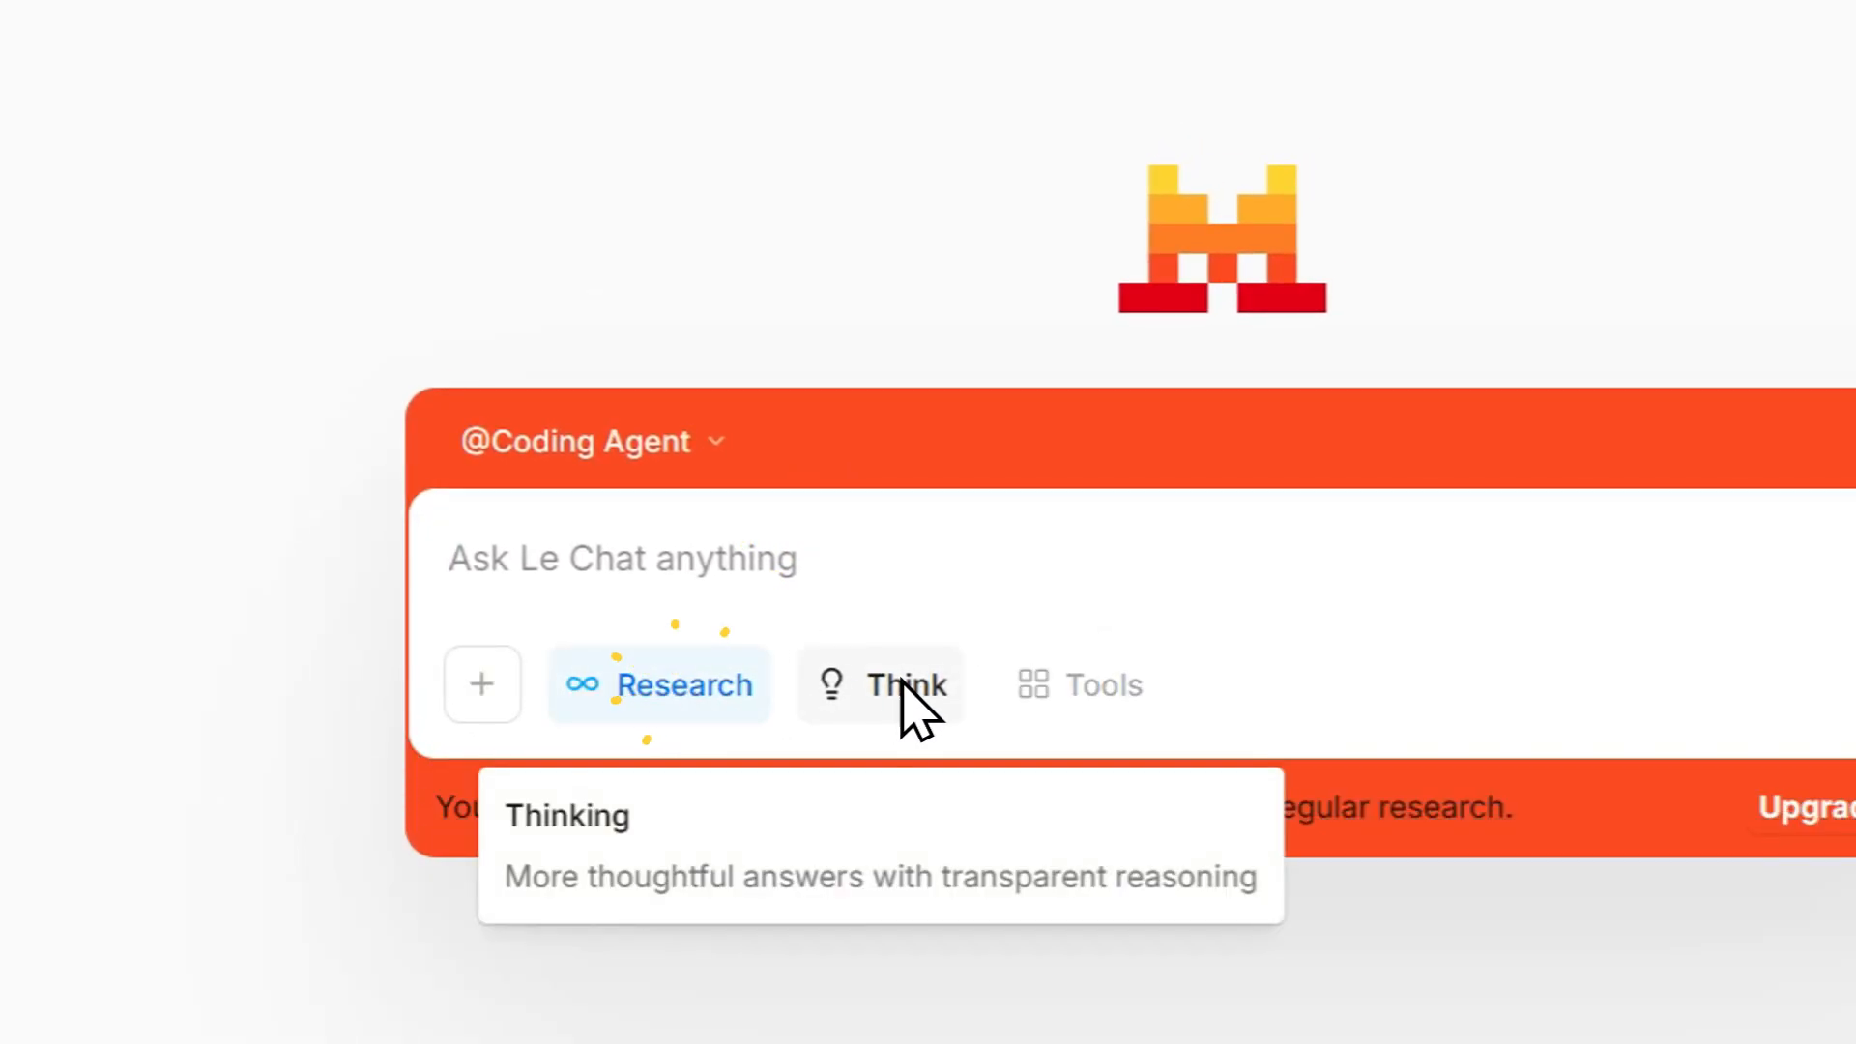
left_click(677, 688)
left_click(840, 691)
left_click(839, 691)
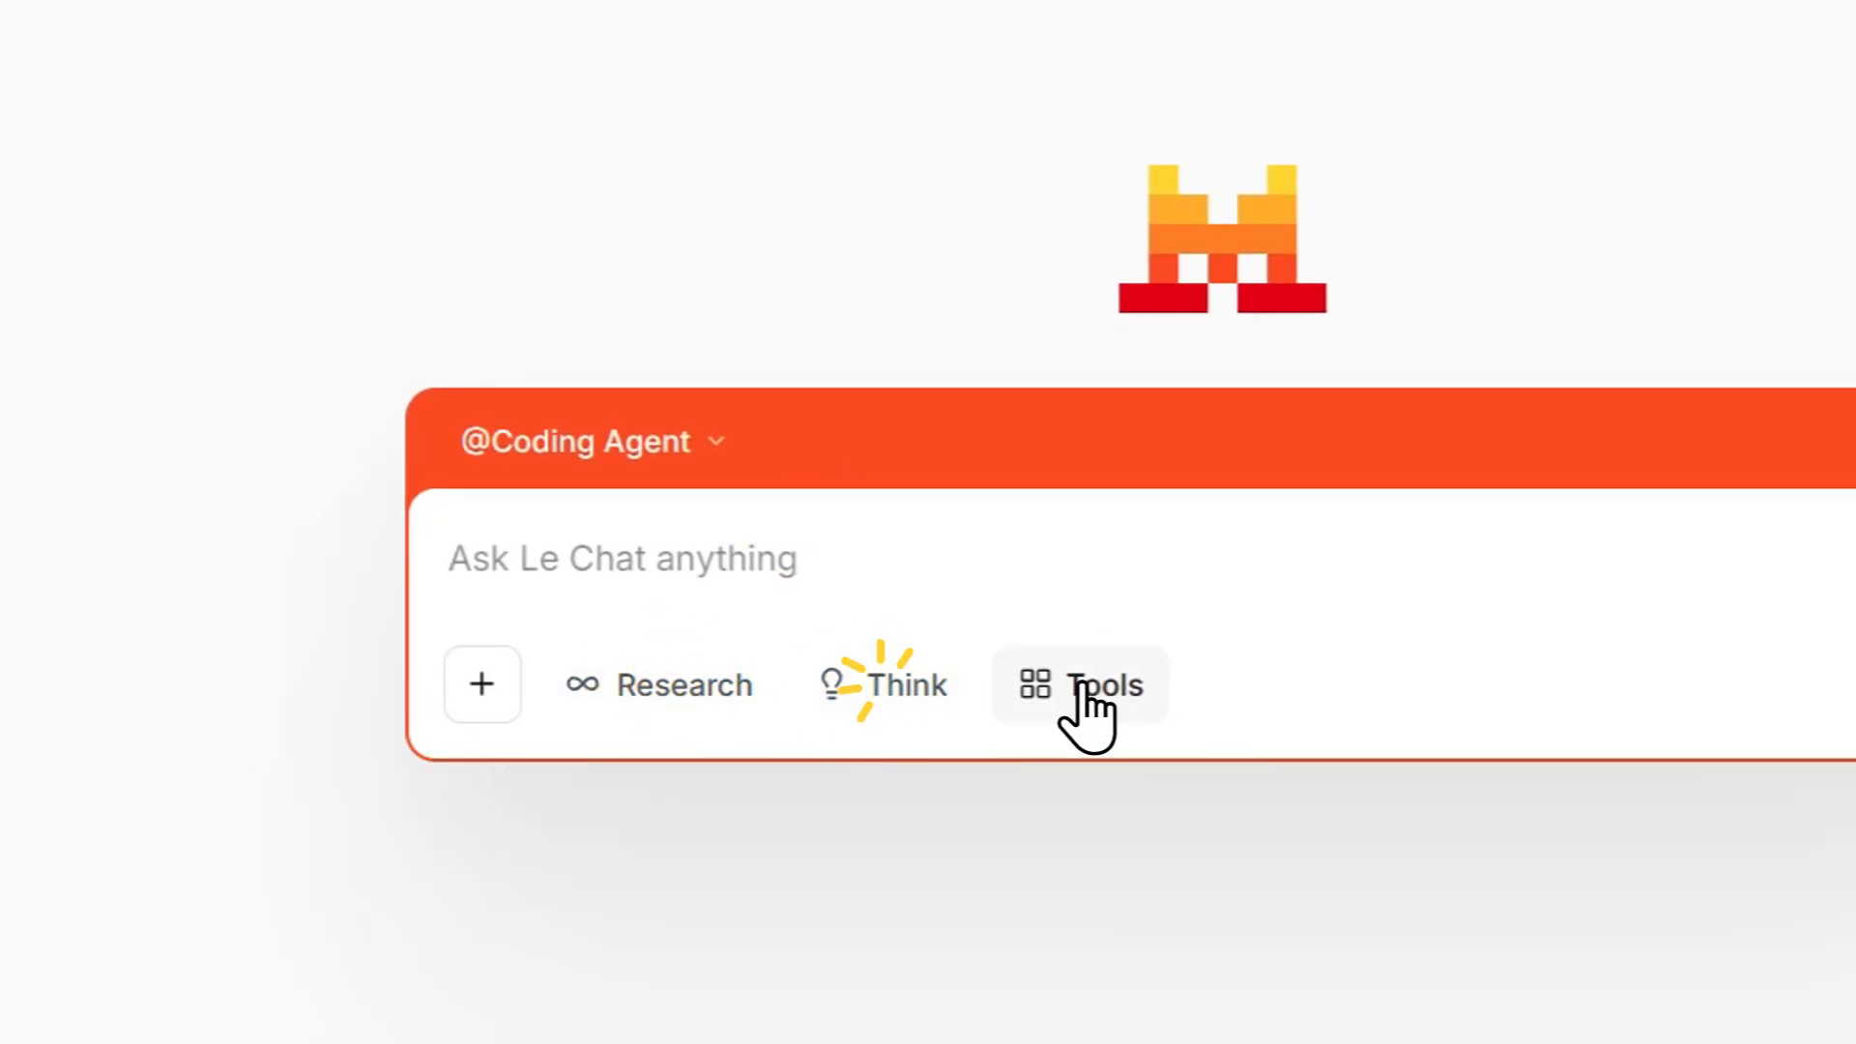
left_click(1112, 684)
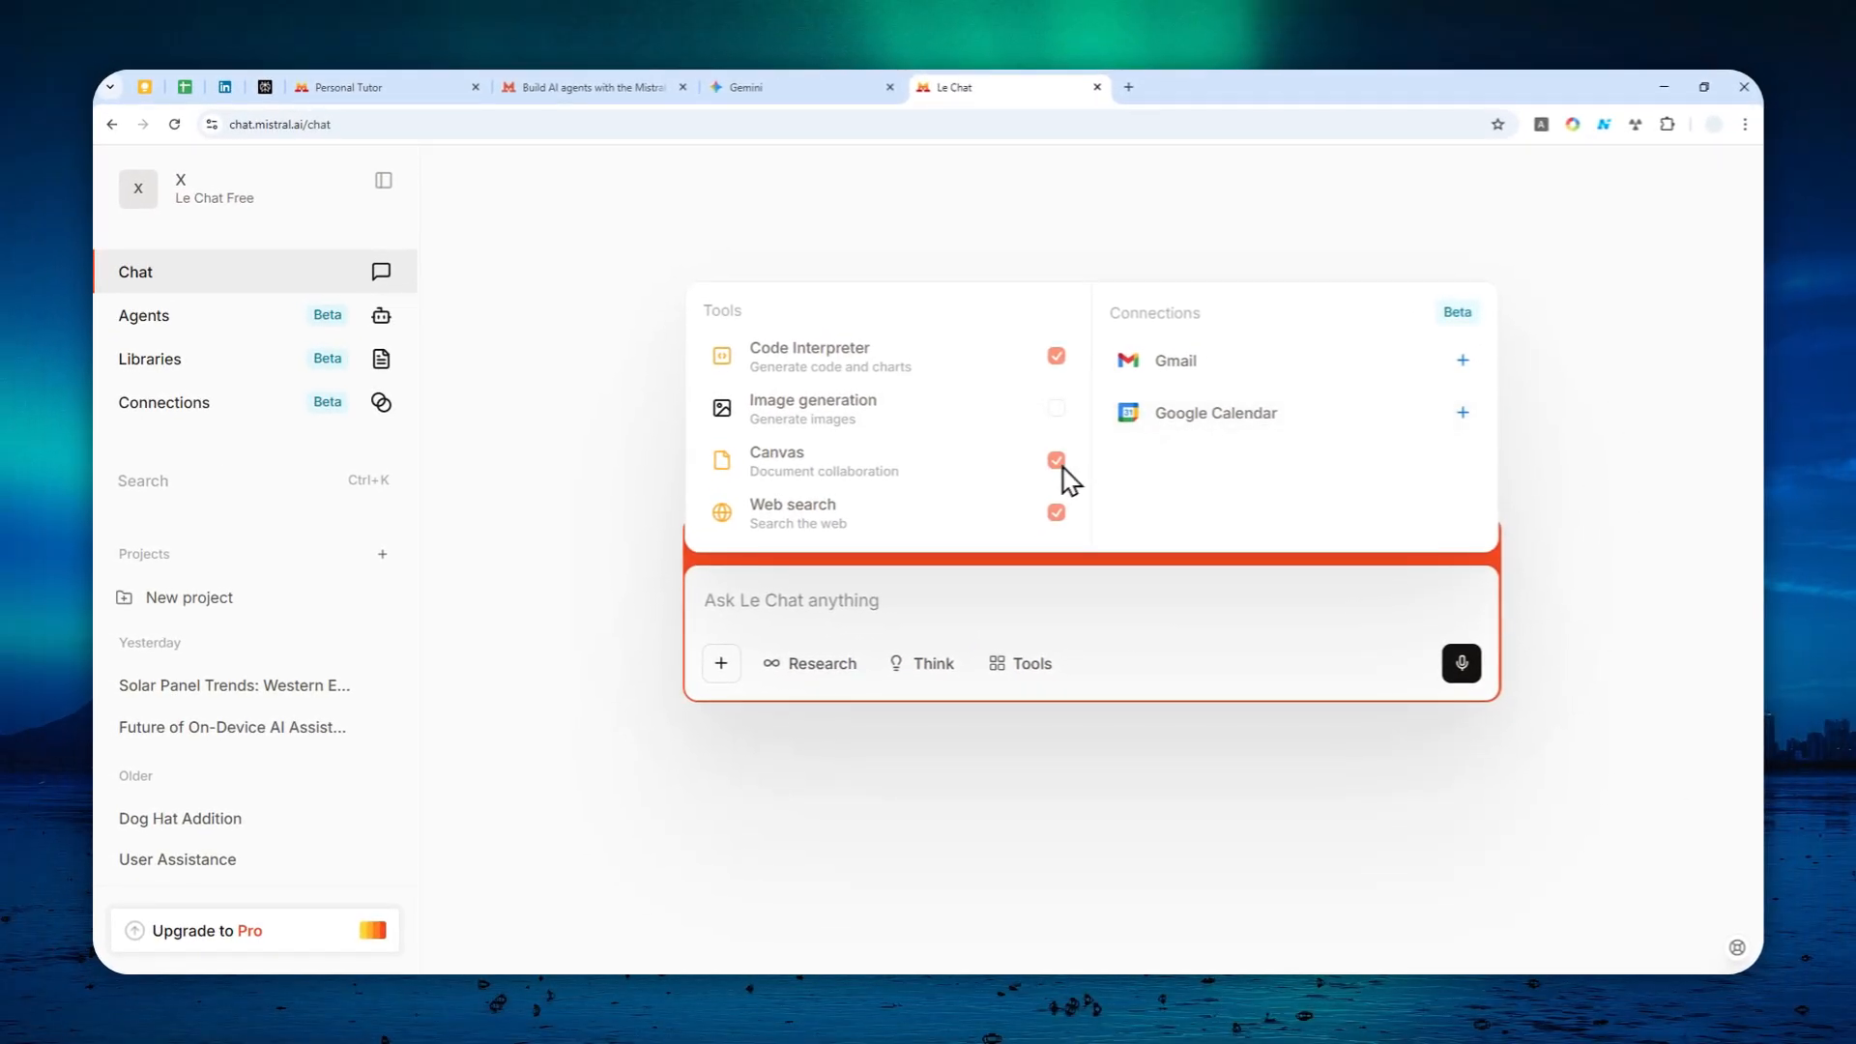
left_click(824, 460)
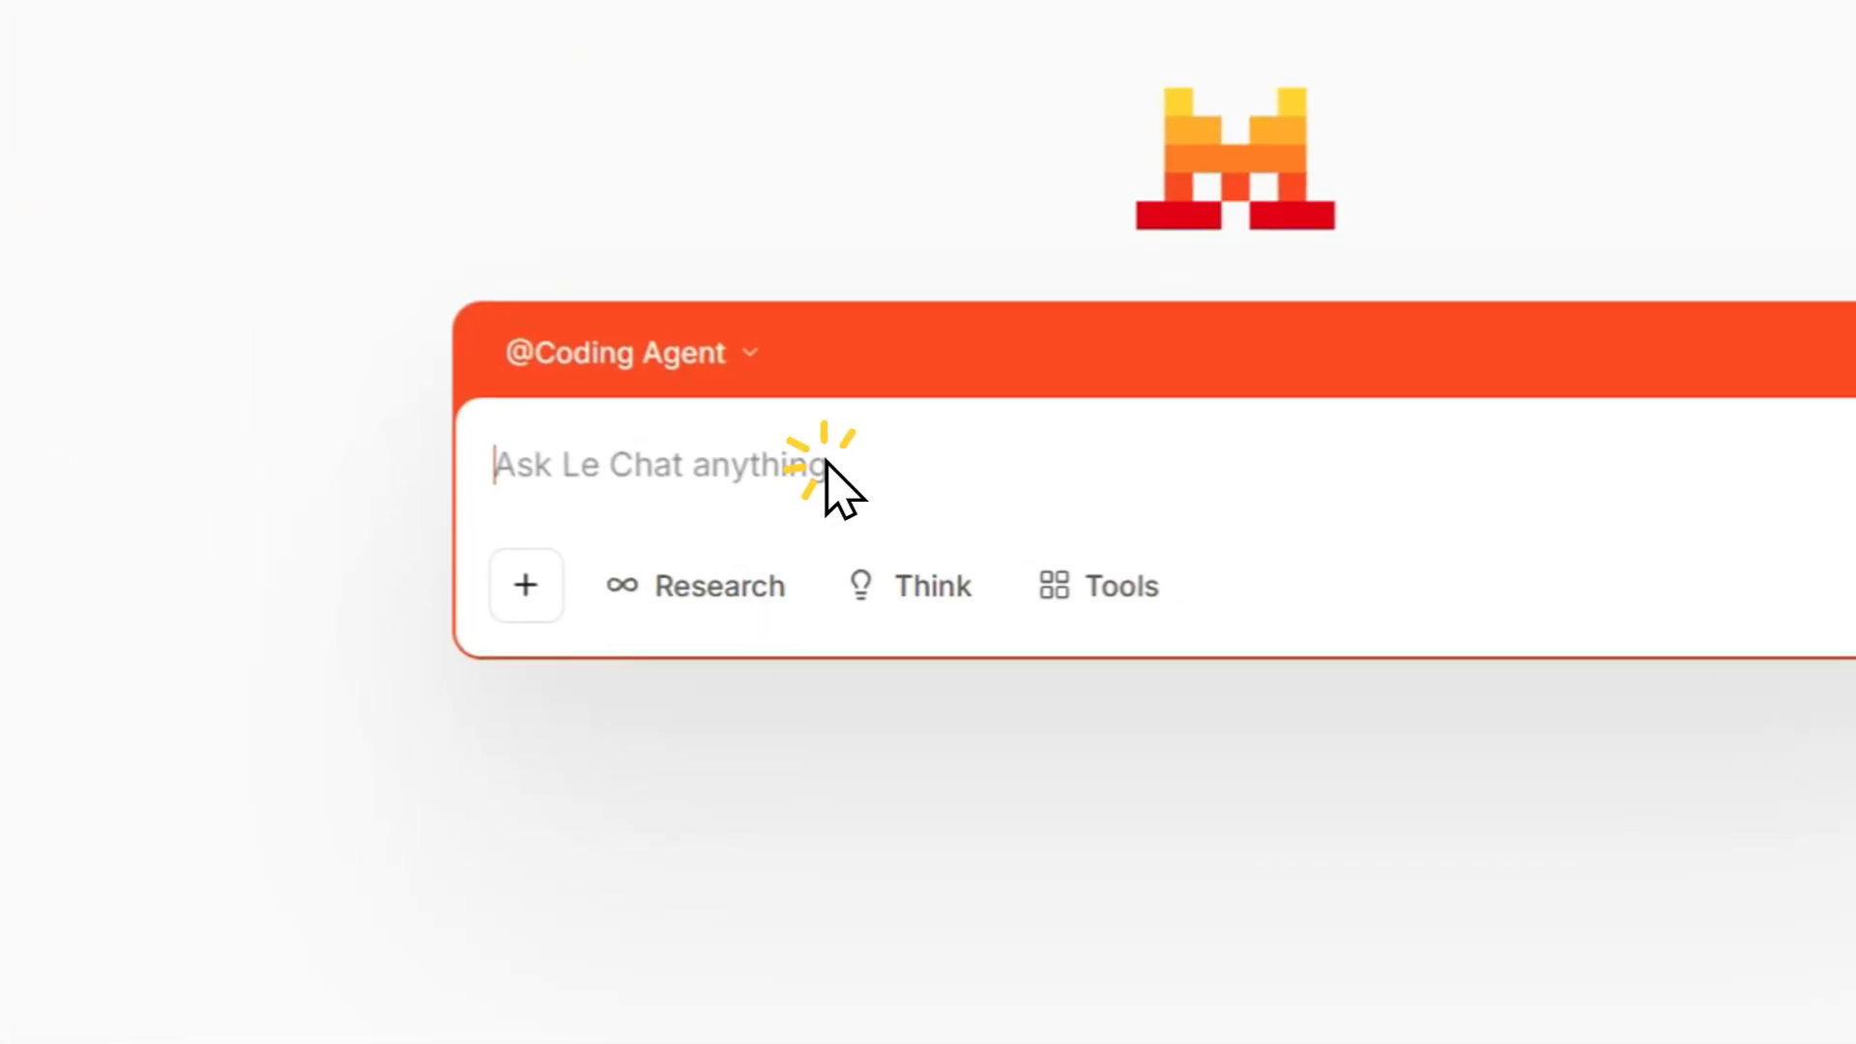